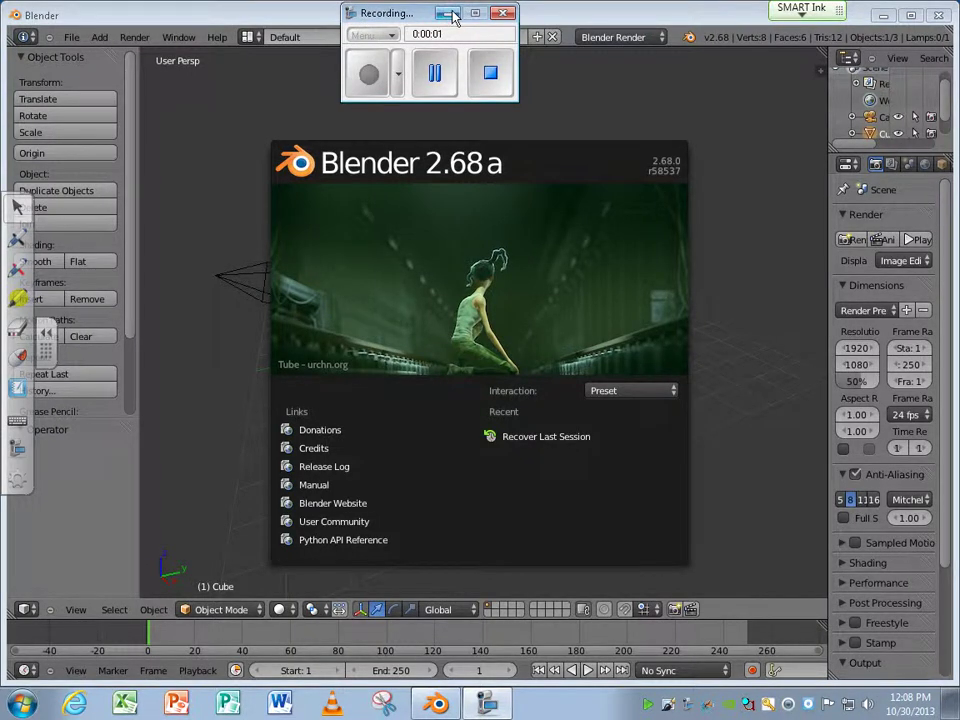
# Hide the recorder controls and dismiss the Blender 2.68a splash screen to reveal the default scene.
pyautogui.click(449, 14)
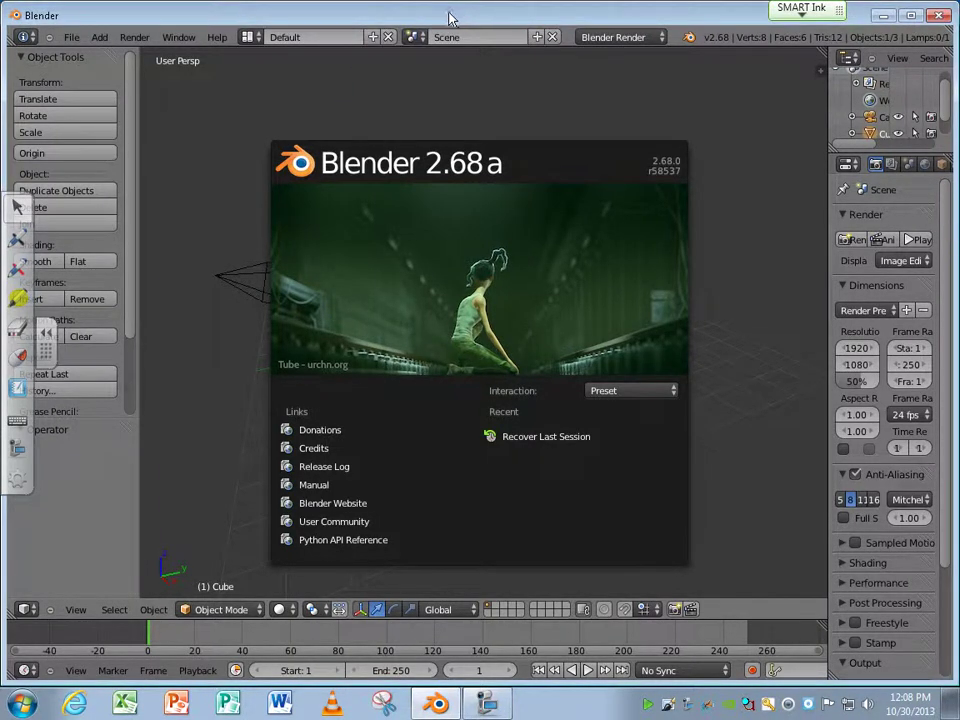
pyautogui.click(216, 257)
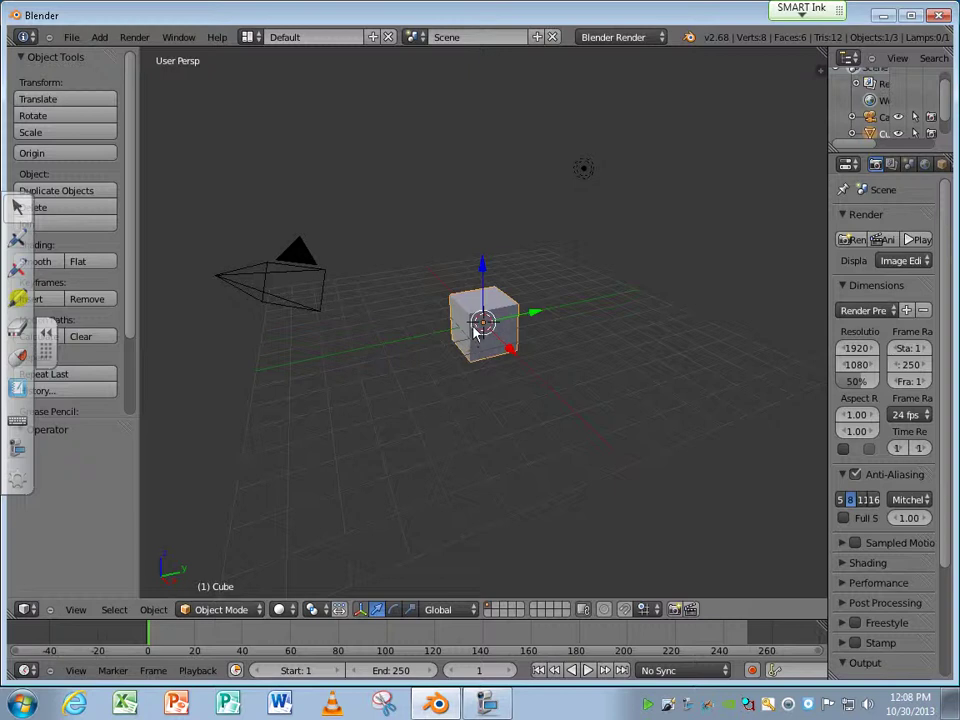
# Delete the selected default cube, leaving only the camera and lamp.
pyautogui.press('x')
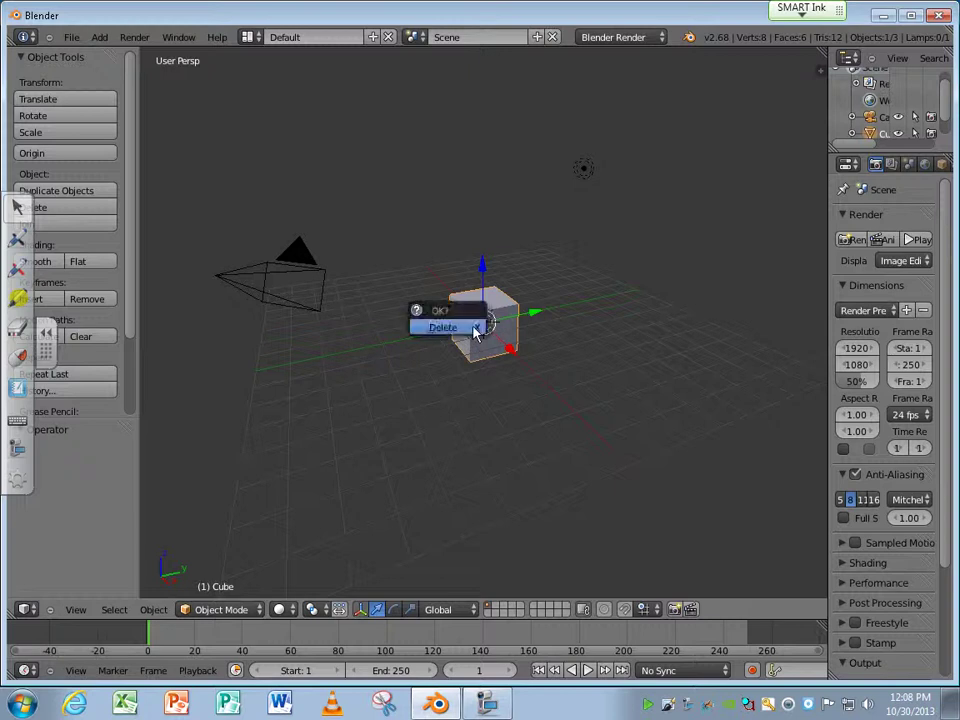
pyautogui.click(474, 329)
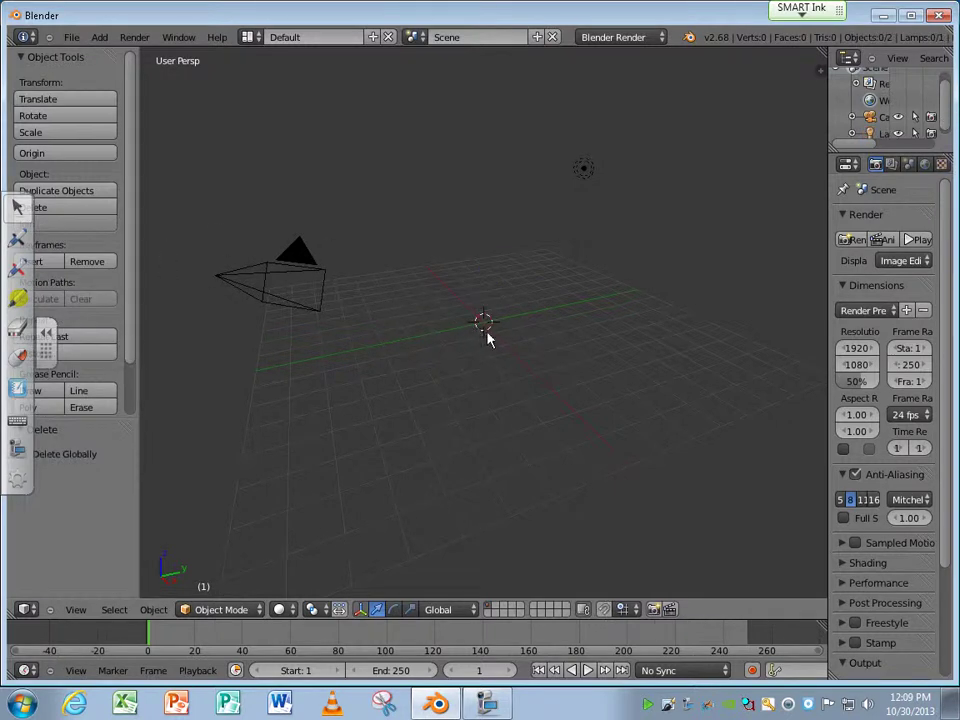
# Orbit the viewport to look down on the empty grid at the world origin.
pyautogui.moveTo(503, 321); pyautogui.dragTo(483, 328, button='middle')
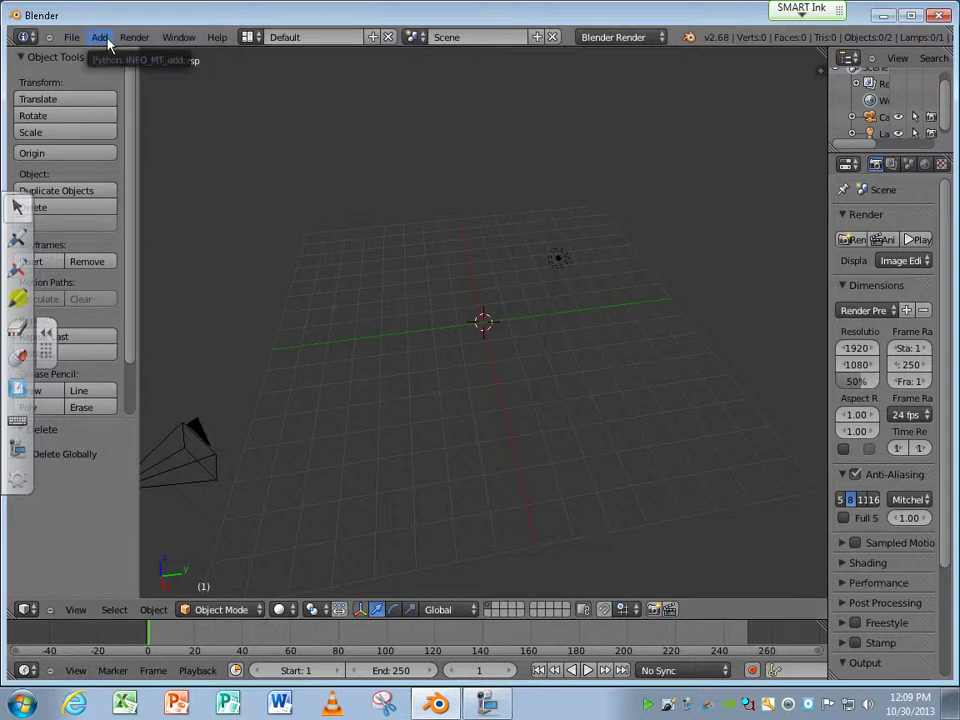
# Maximize the window, add a circle mesh at the origin, and scale it to 0.627.
pyautogui.click(911, 15)
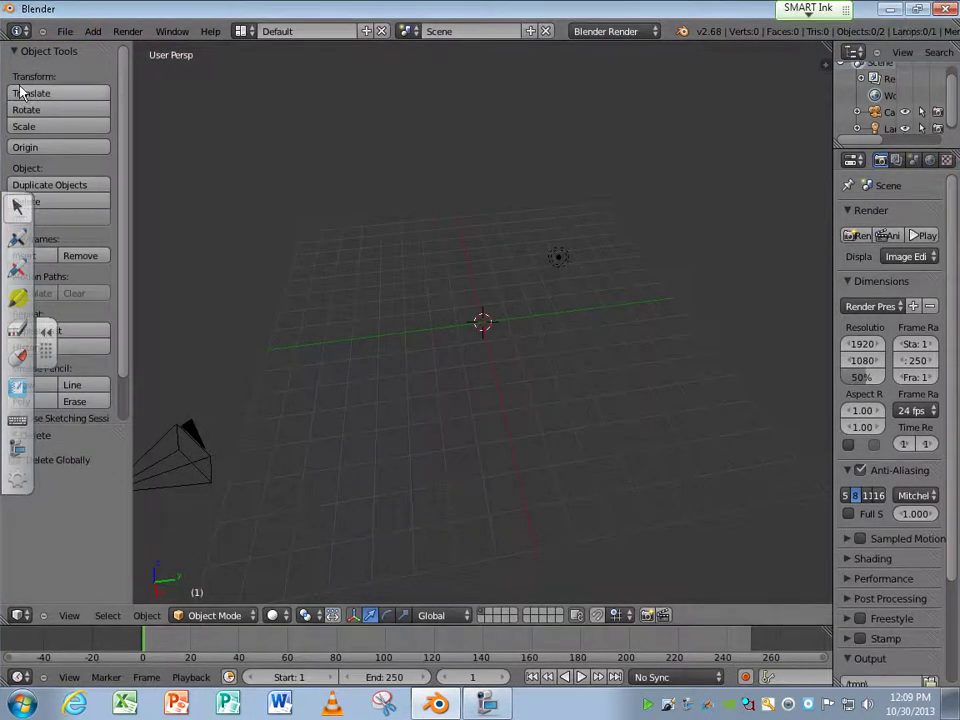
pyautogui.click(92, 31)
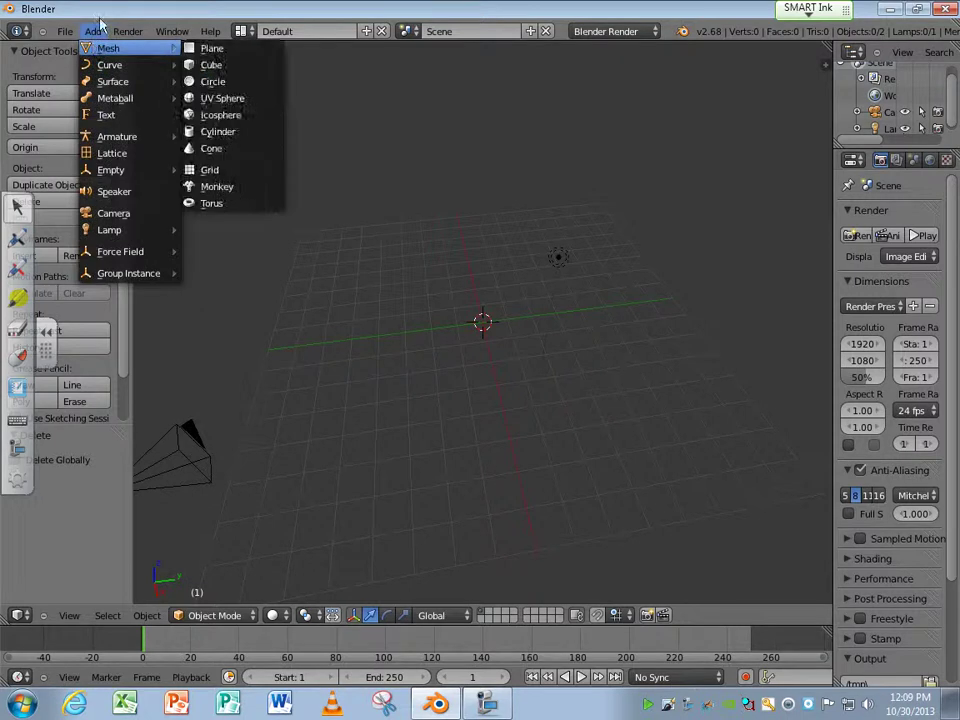
pyautogui.hotkey('shift', 'a')
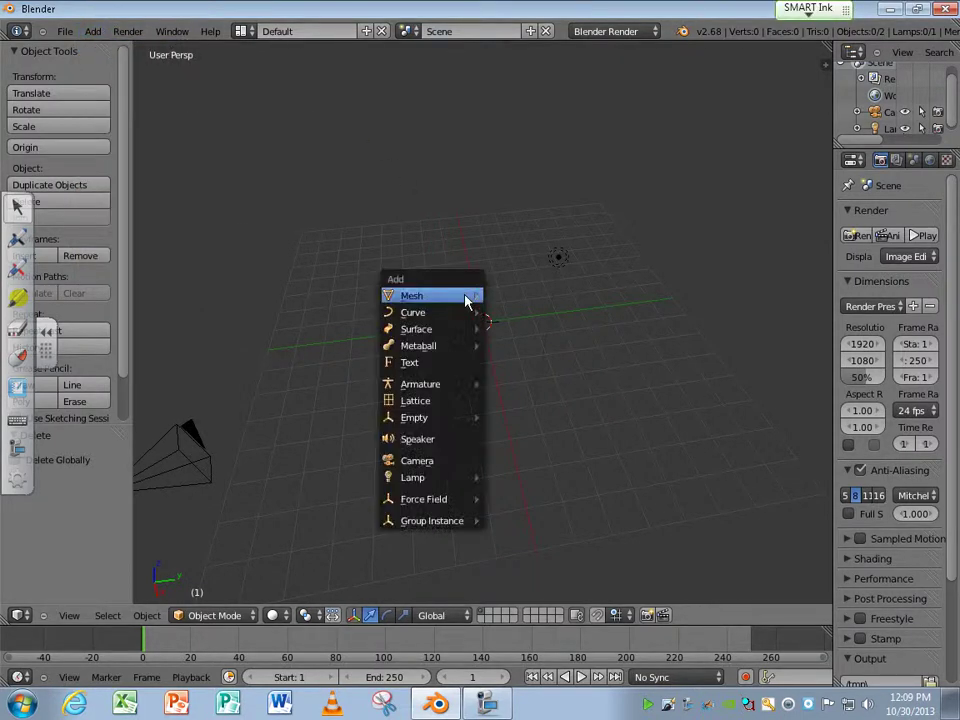
pyautogui.moveTo(467, 300)
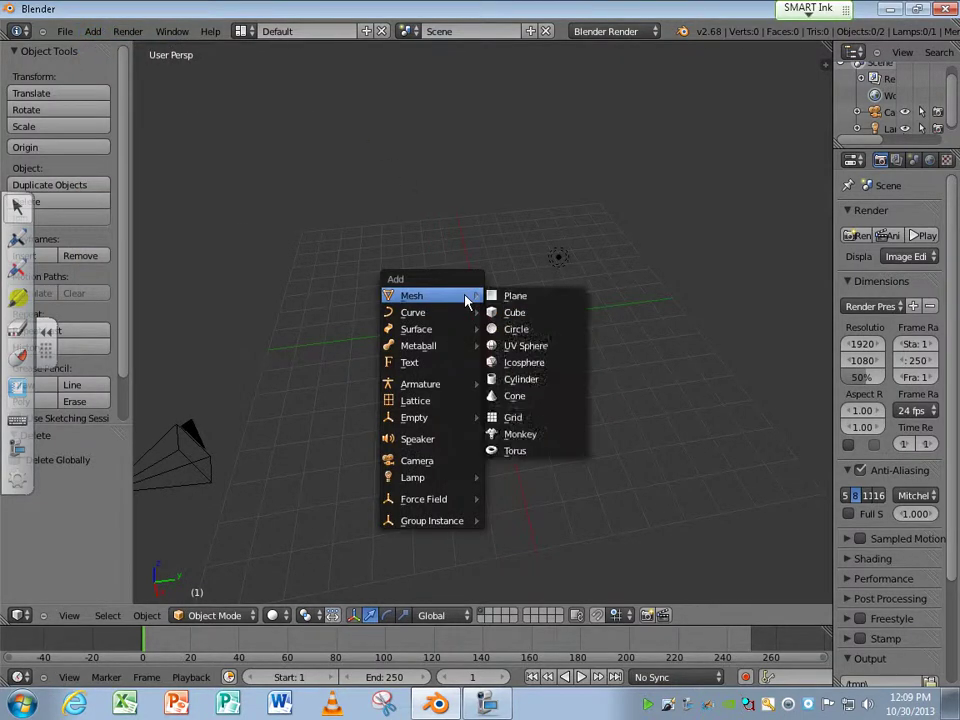
pyautogui.click(516, 329)
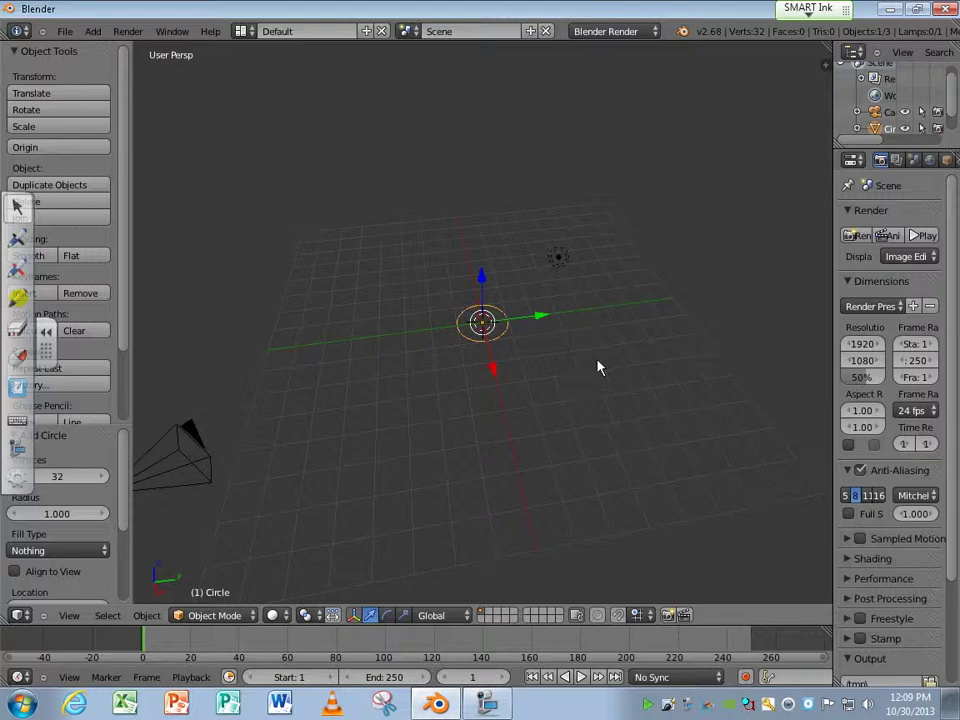
pyautogui.press('s')
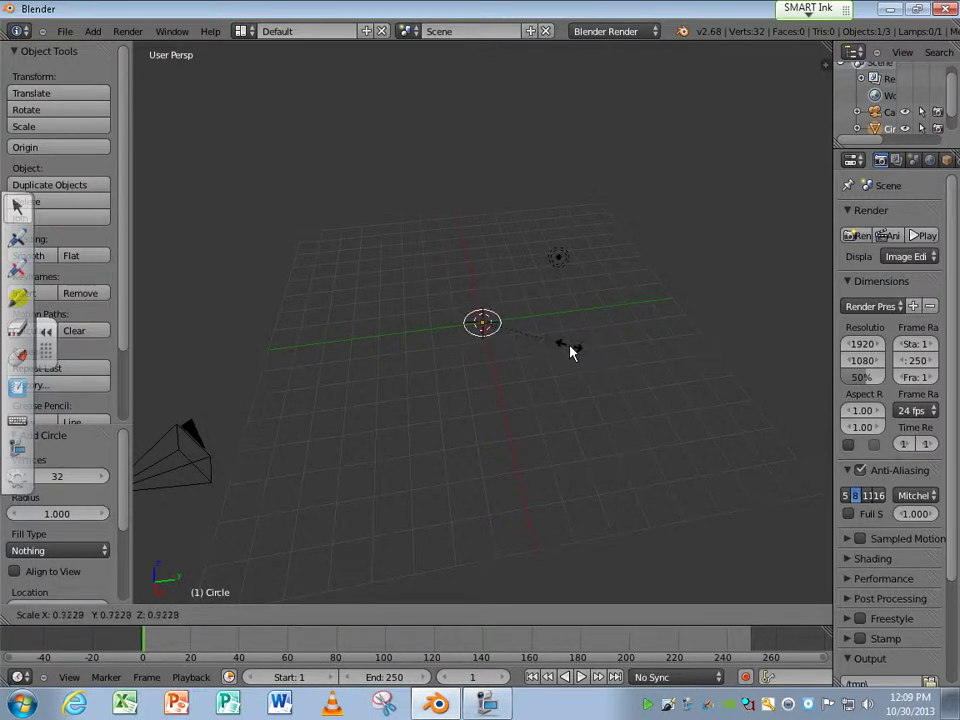
pyautogui.click(558, 349)
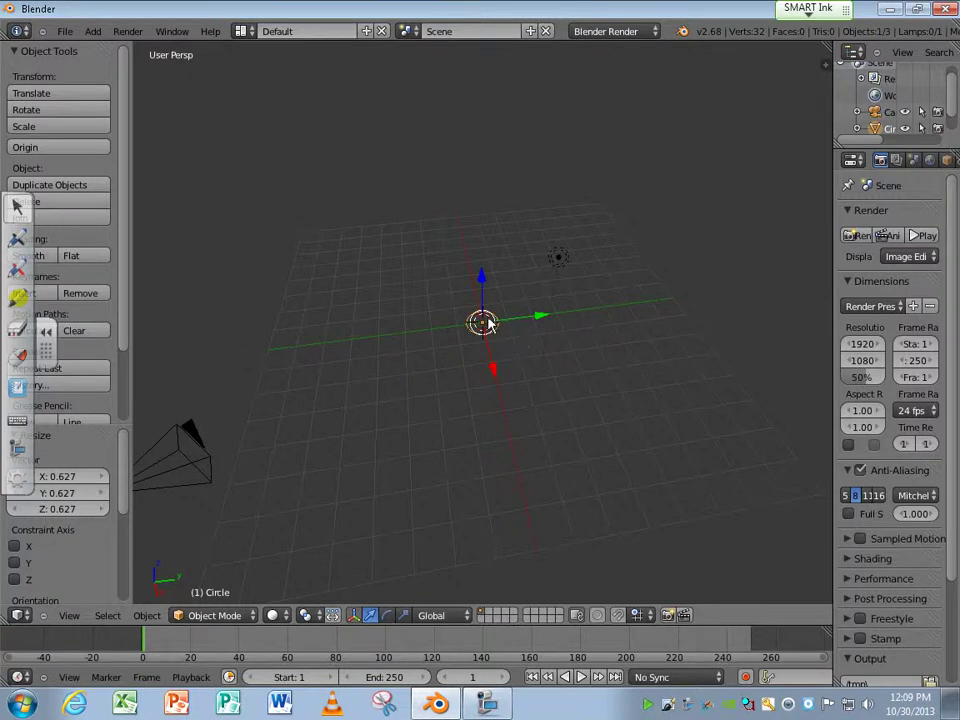
# In Edit Mode, extrude the circle's vertex ring straight up along Z by 8.217 units.
pyautogui.press('Tab')
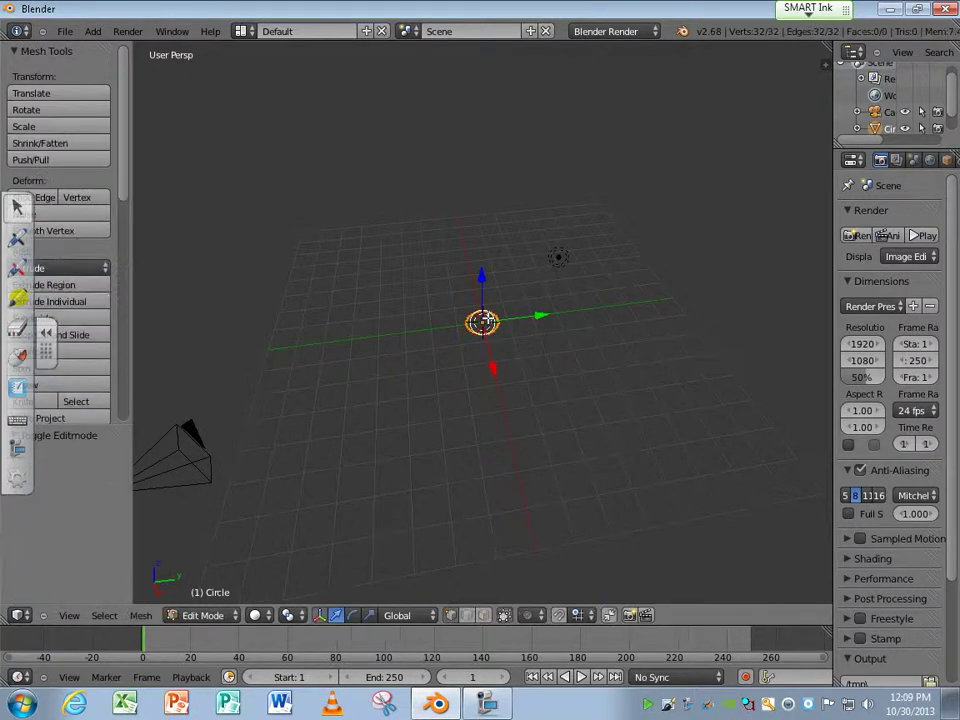
pyautogui.click(46, 331)
pyautogui.click(205, 615)
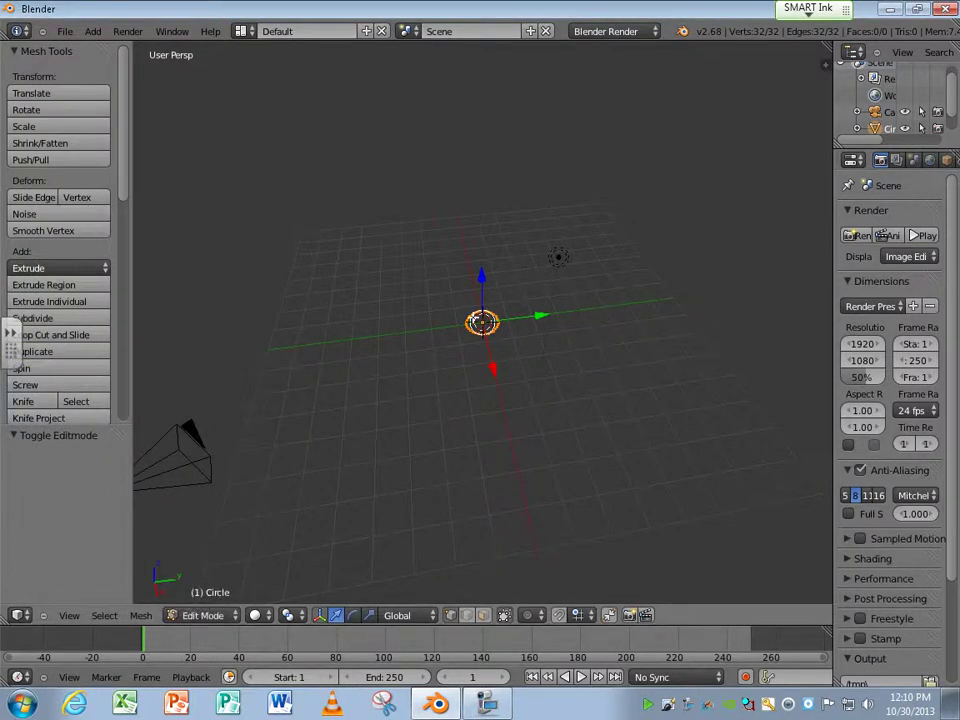
pyautogui.press('e')
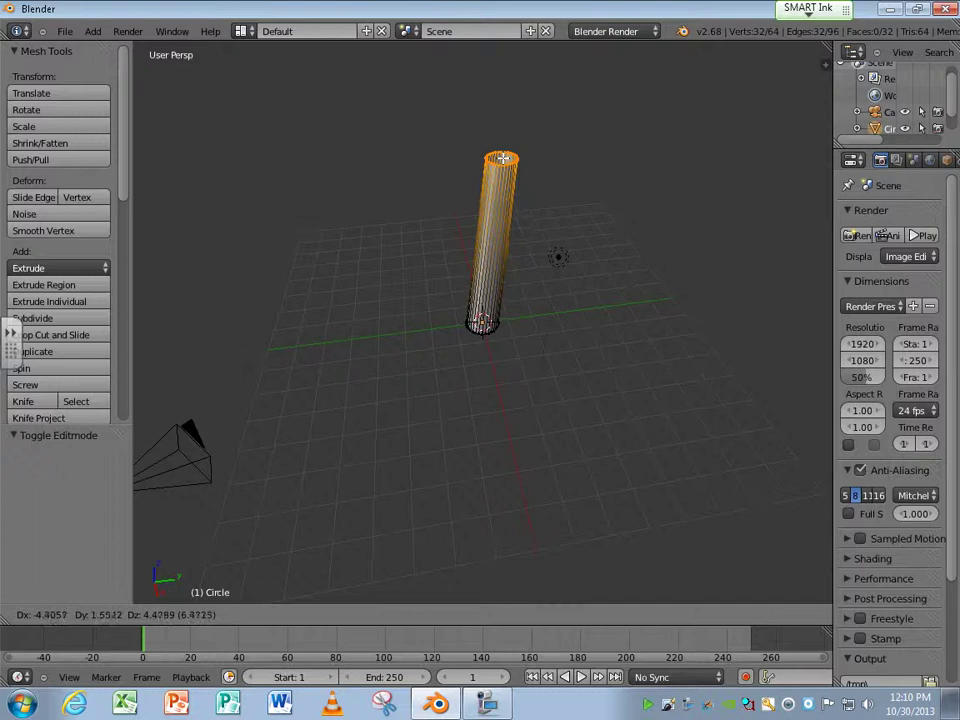
pyautogui.click(496, 166)
pyautogui.hotkey('ctrl', 'z')
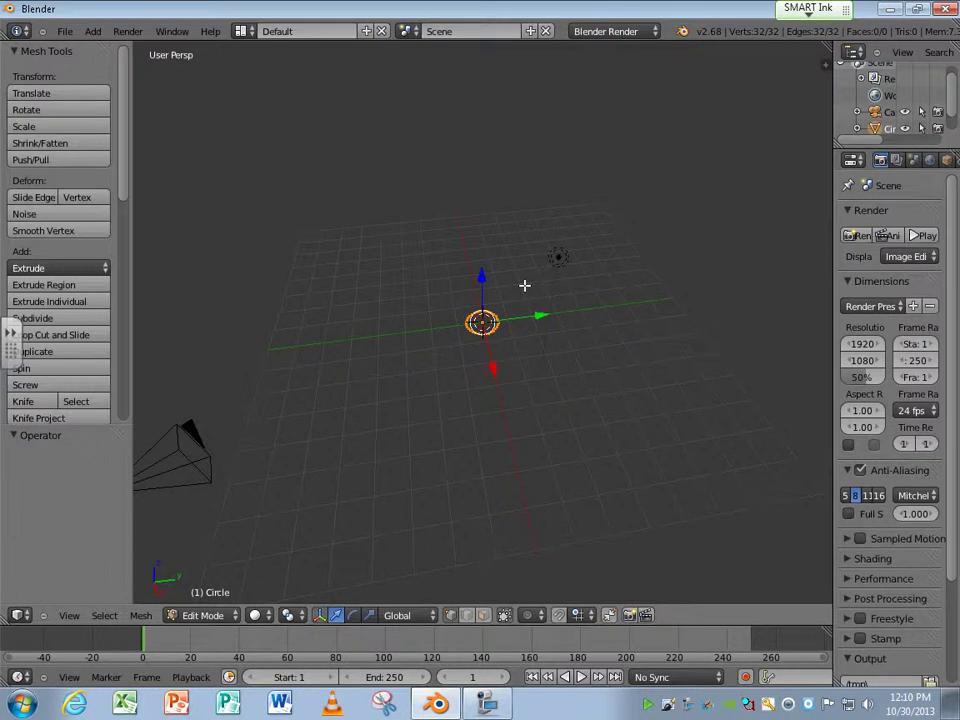
pyautogui.press('e')
pyautogui.press('z')
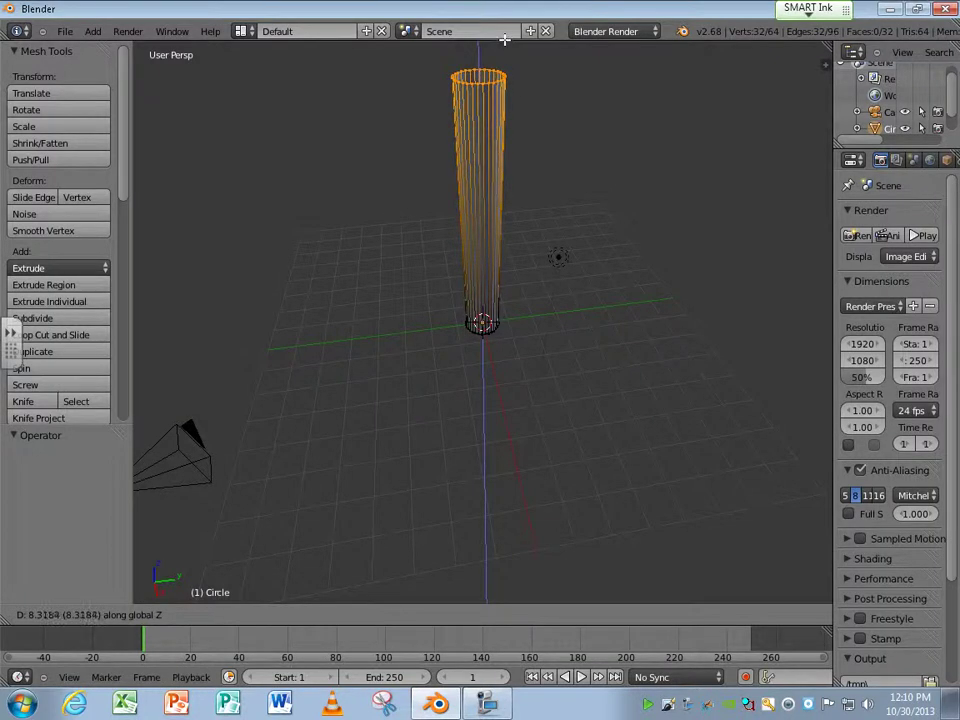
pyautogui.click(506, 97)
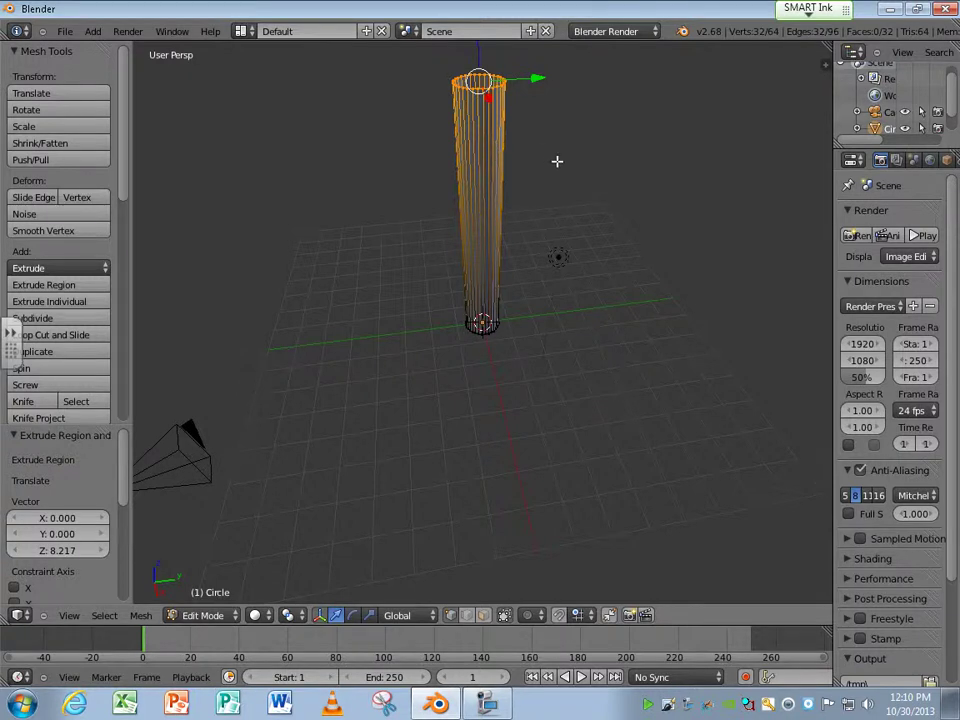
pyautogui.moveTo(557, 161); pyautogui.dragTo(514, 501, button='middle')
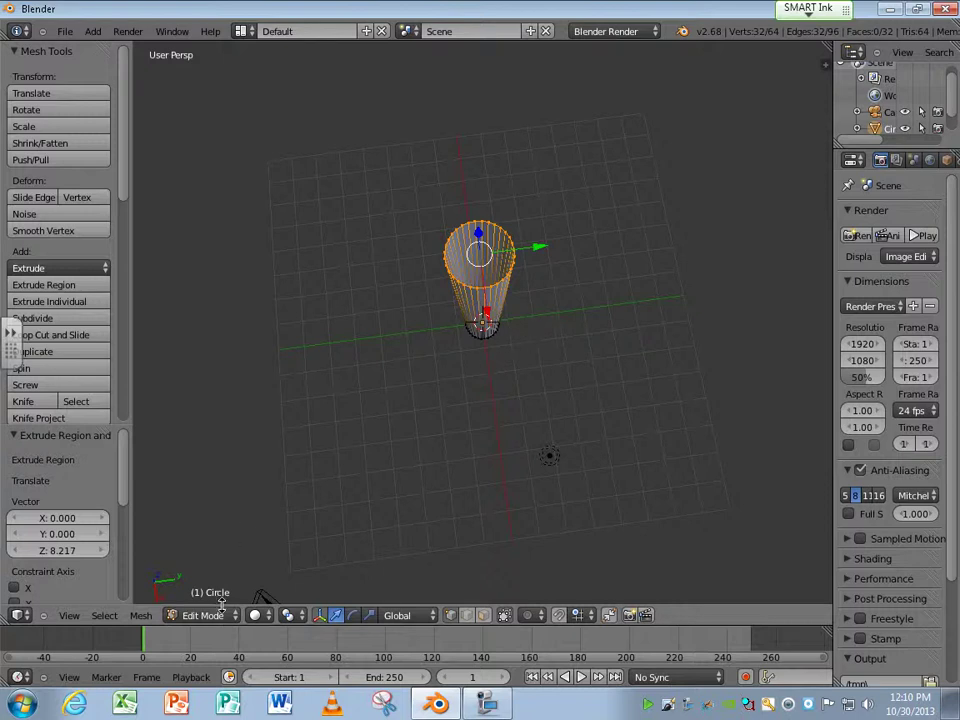
# Return to Object Mode, switch to wireframe, and delete the circle tube.
pyautogui.press('Tab')
pyautogui.press('z')
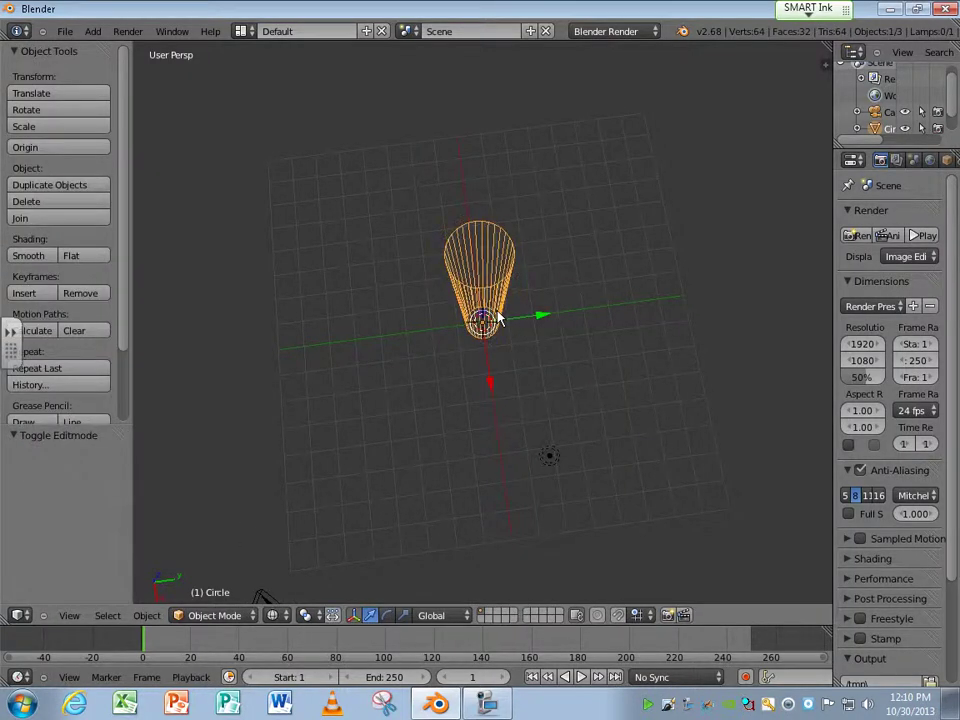
pyautogui.press('x')
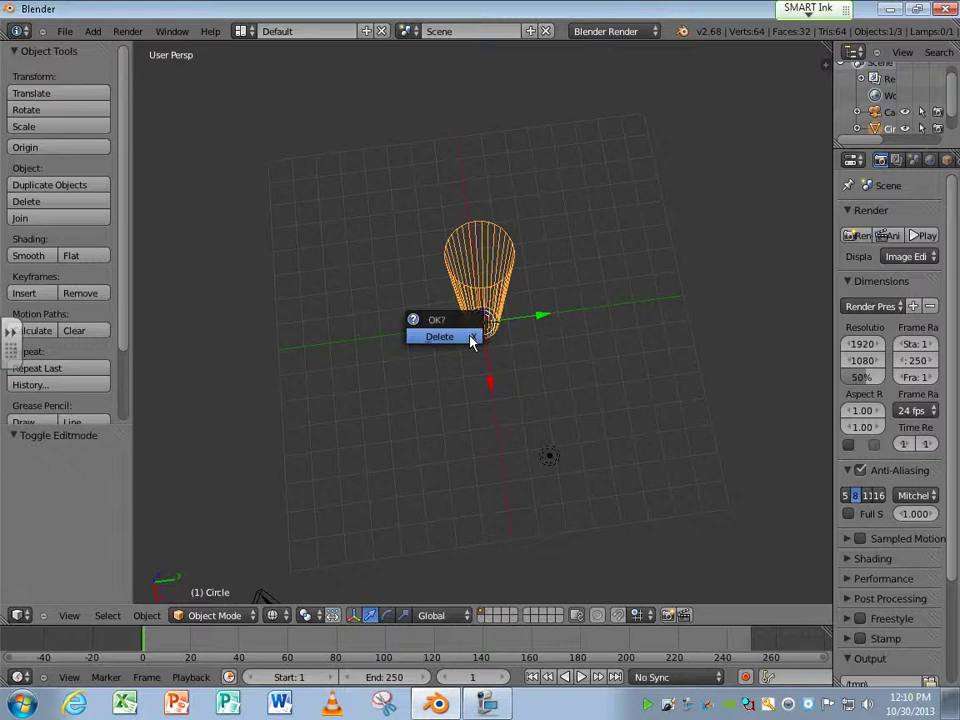
pyautogui.click(466, 340)
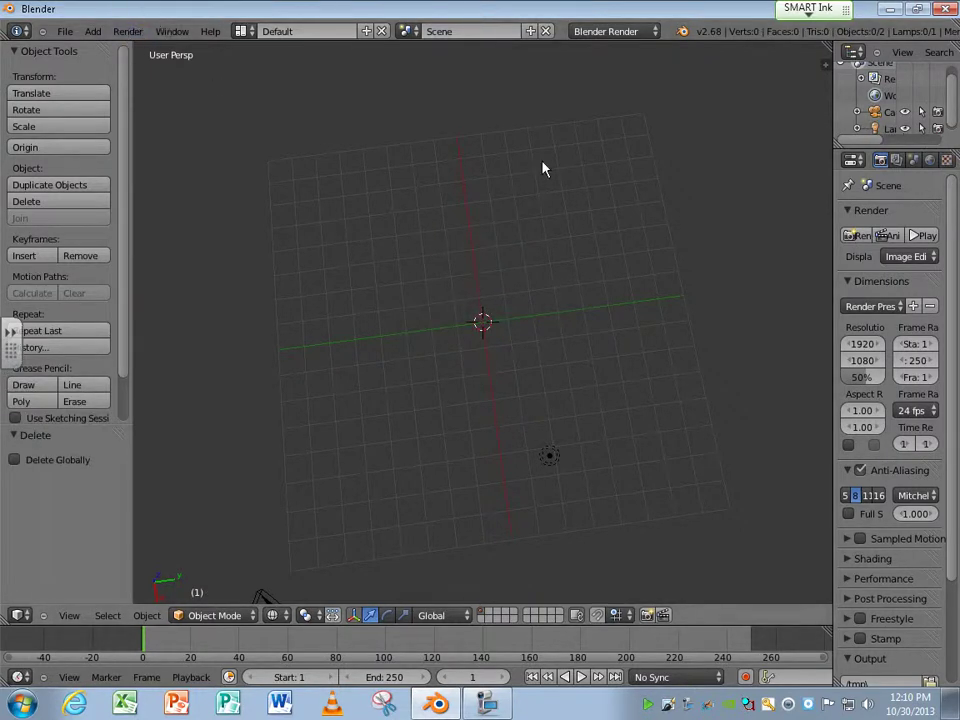
# Add a default cylinder mesh at the origin and return to solid shading.
pyautogui.hotkey('shift', 'a')
pyautogui.press('Escape')
pyautogui.hotkey('shift', 'a')
pyautogui.moveTo(538, 207)
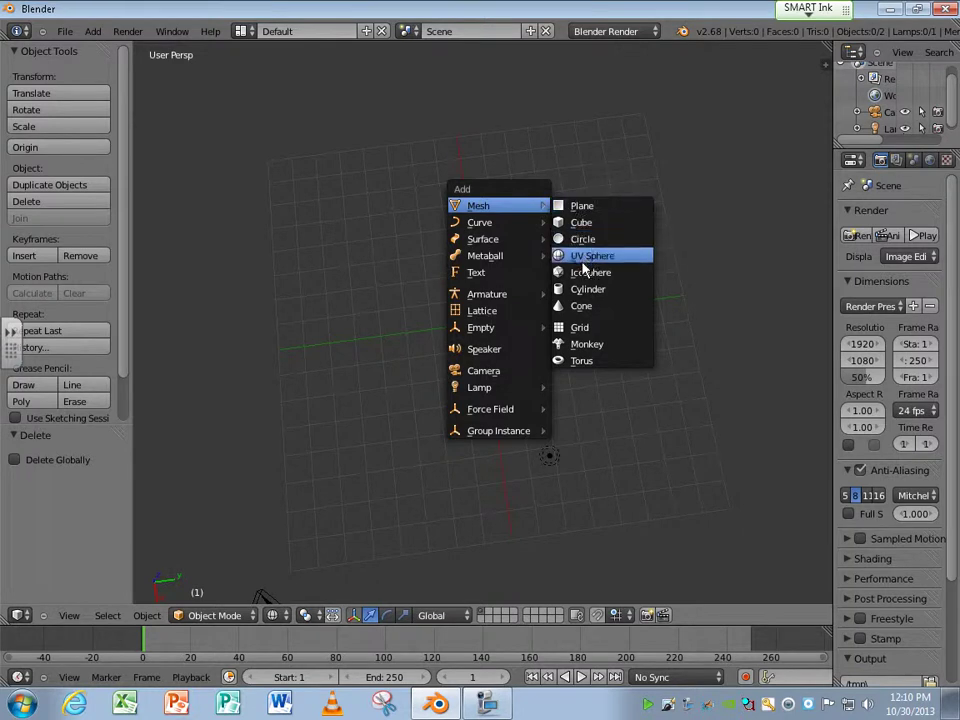
pyautogui.click(588, 289)
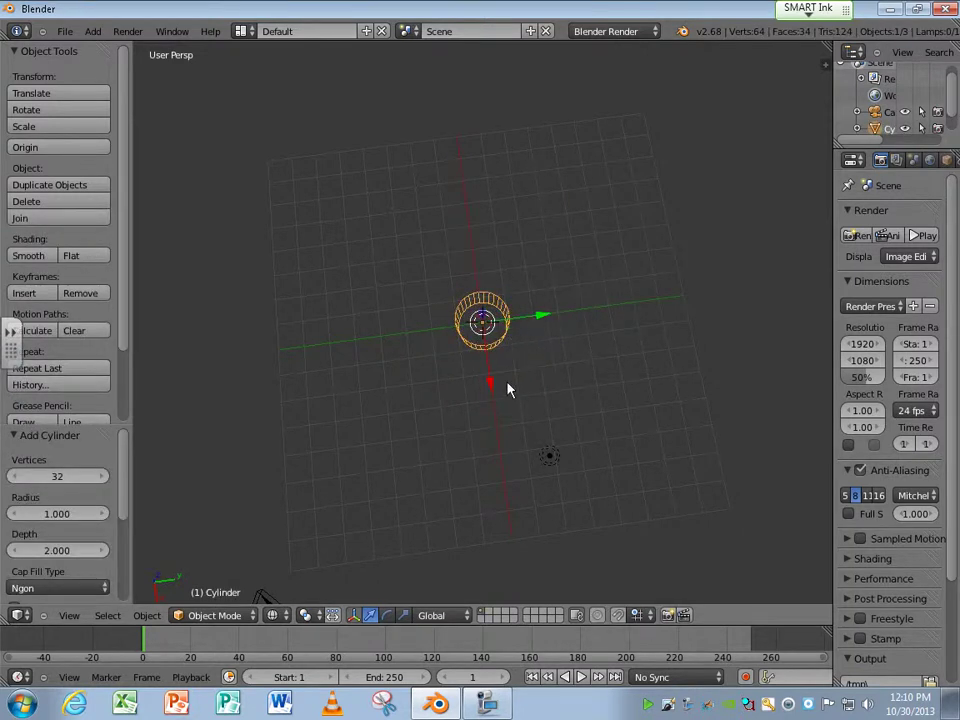
pyautogui.press('z')
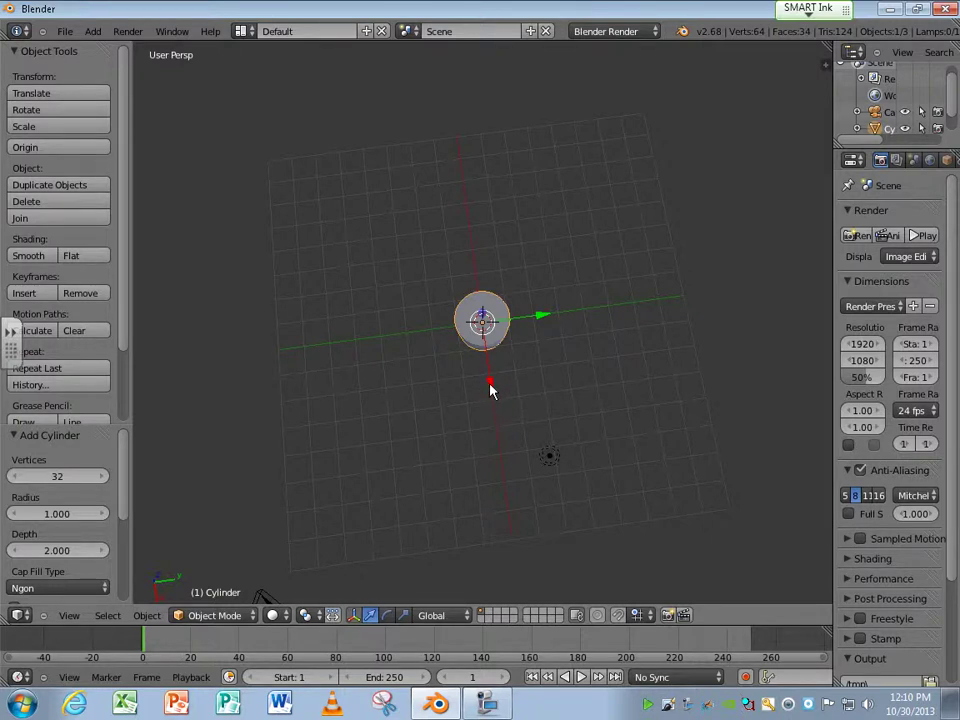
# Stretch the cylinder about 3.95 times taller along Z and shrink it thinner.
pyautogui.moveTo(482, 393); pyautogui.dragTo(483, 265, button='middle')
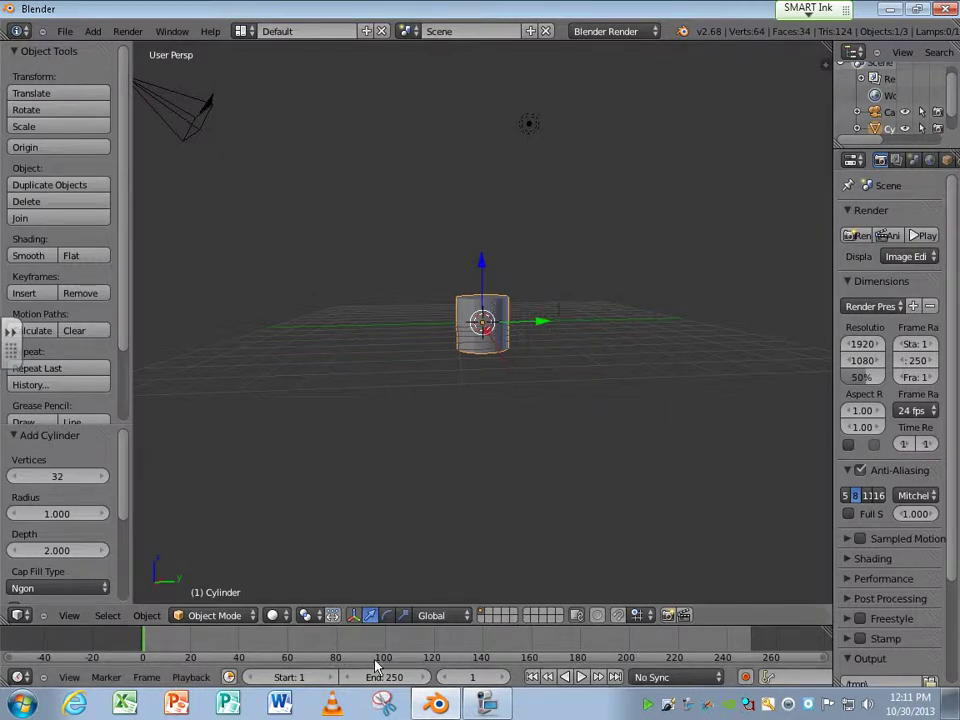
pyautogui.click(403, 615)
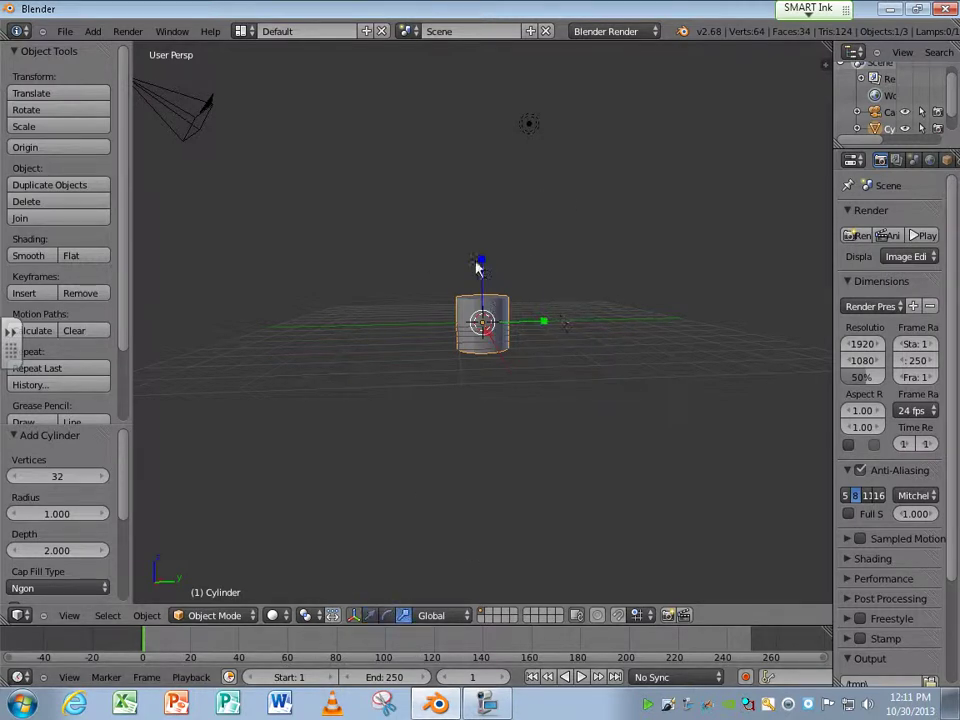
pyautogui.moveTo(481, 264); pyautogui.dragTo(472, 50)
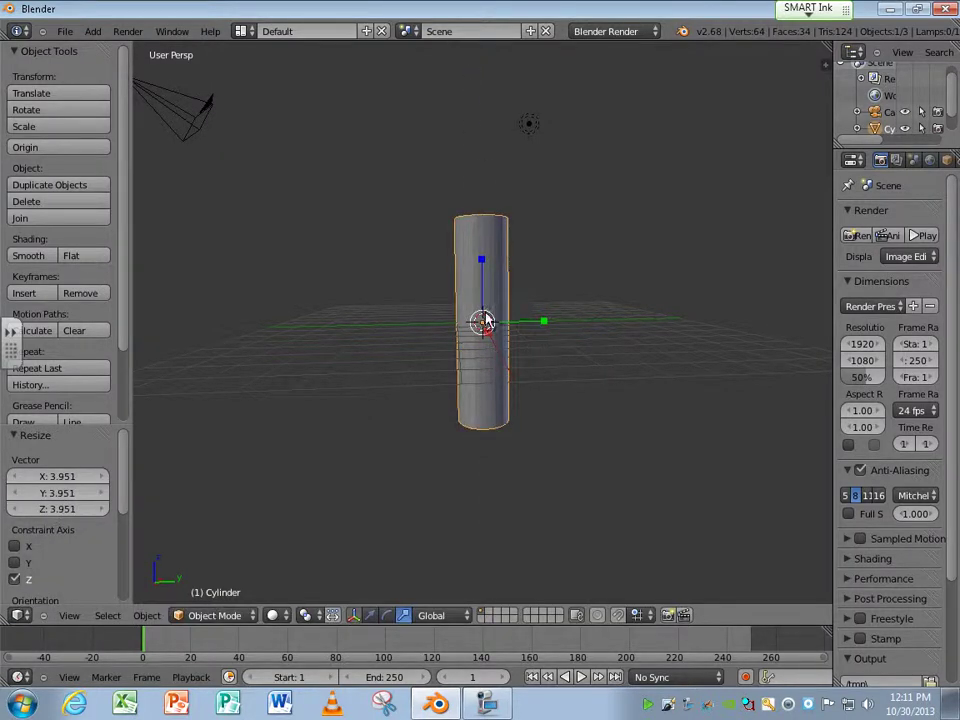
pyautogui.moveTo(538, 314); pyautogui.dragTo(525, 349, button='middle')
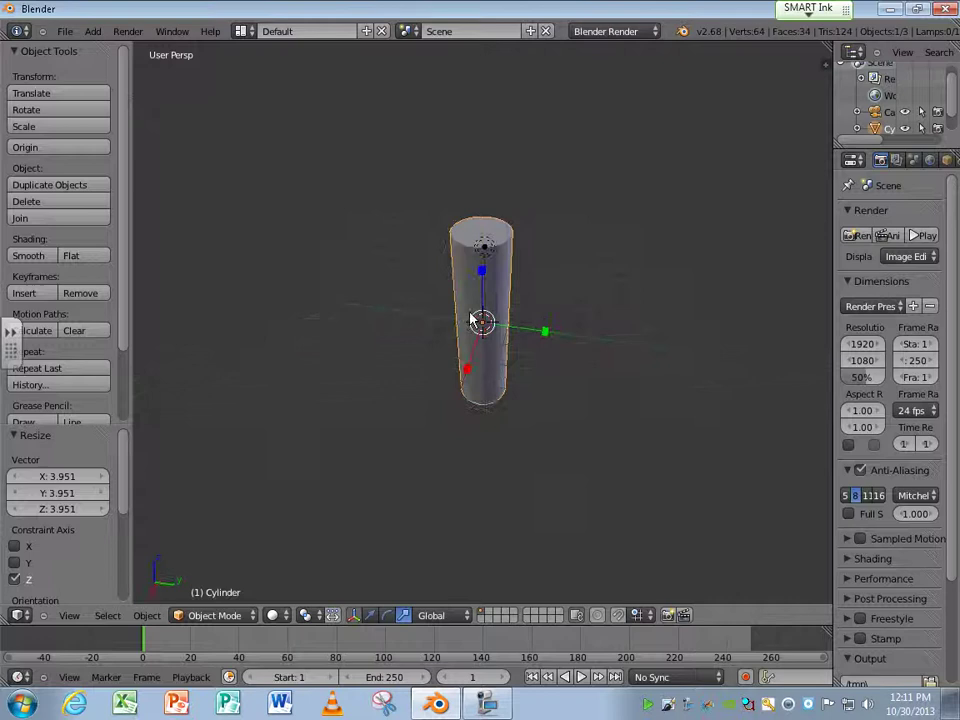
pyautogui.moveTo(484, 321); pyautogui.dragTo(482, 316)
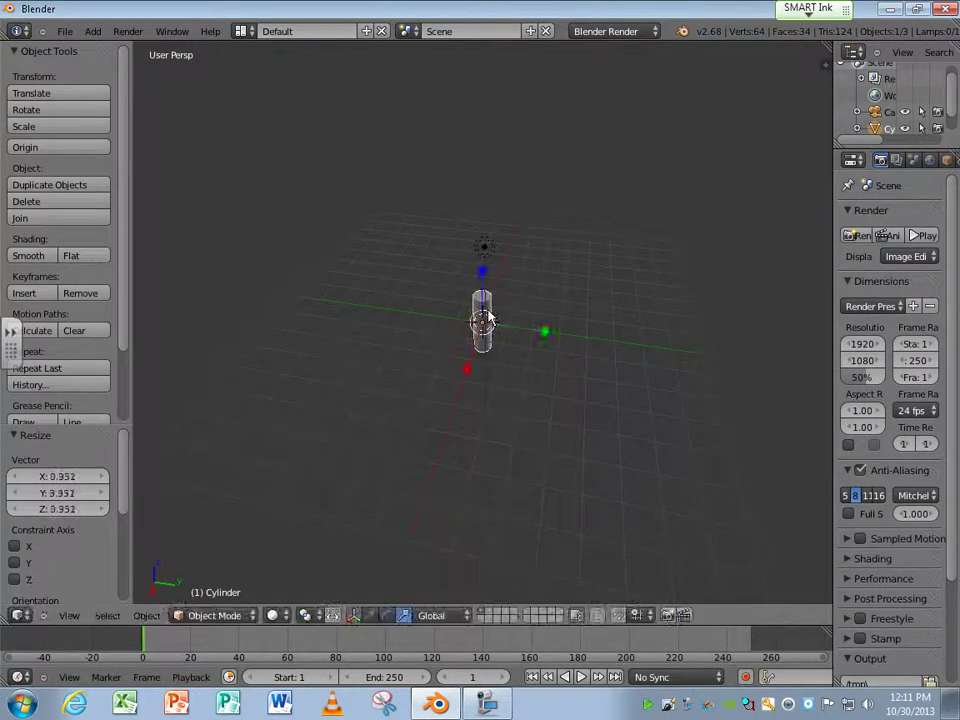
pyautogui.moveTo(482, 272); pyautogui.dragTo(497, 105)
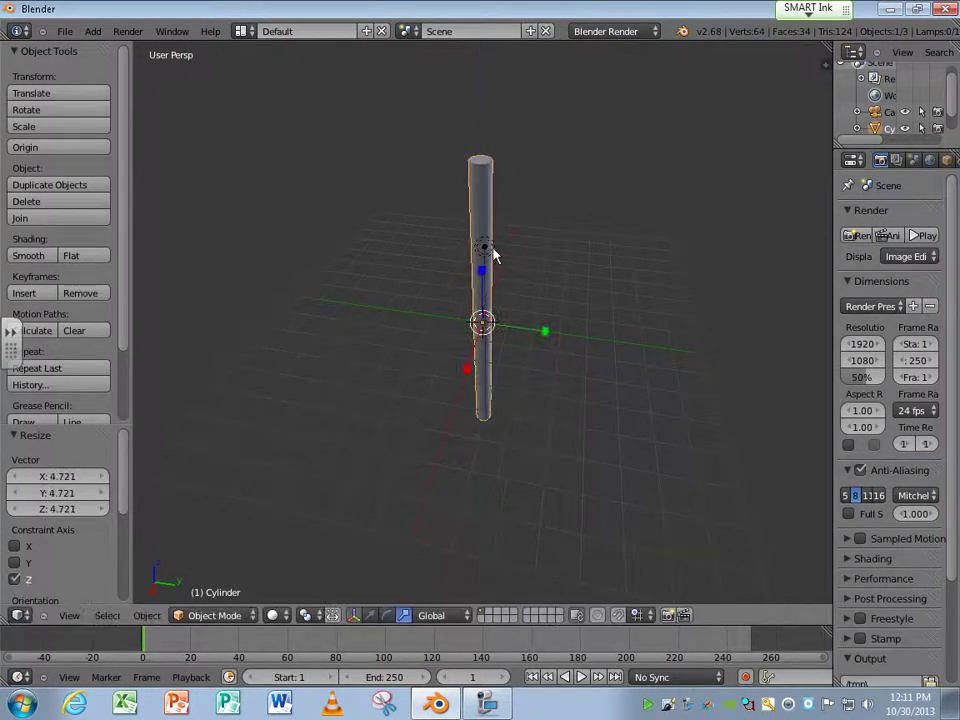
pyautogui.click(486, 272)
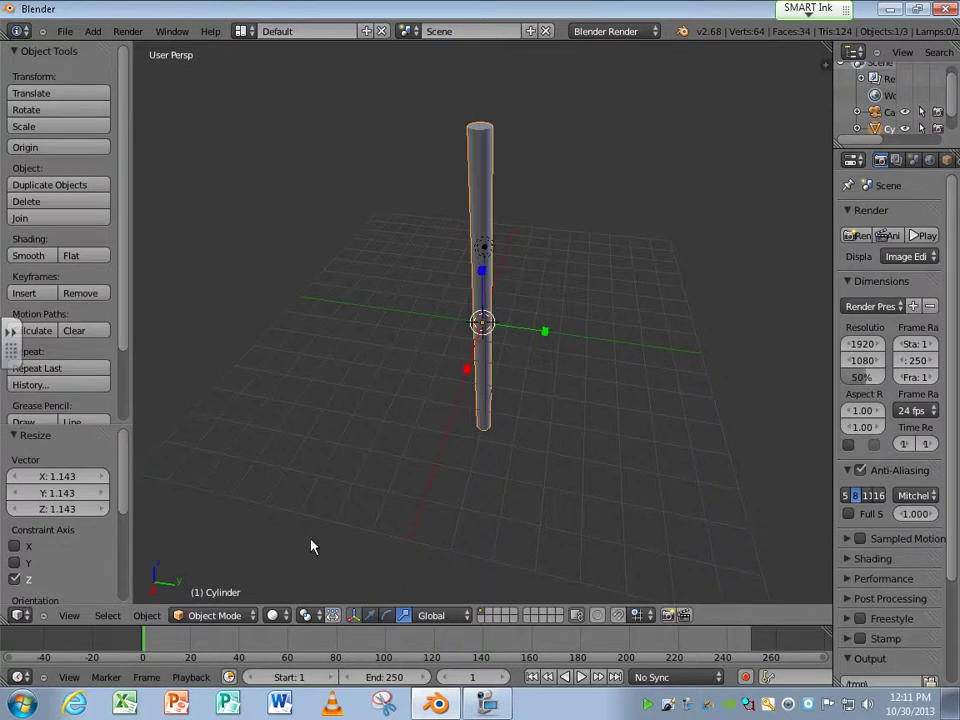
# Raise the pole along Z, scale it uniformly to 0.657, then lower it toward the grid.
pyautogui.click(368, 615)
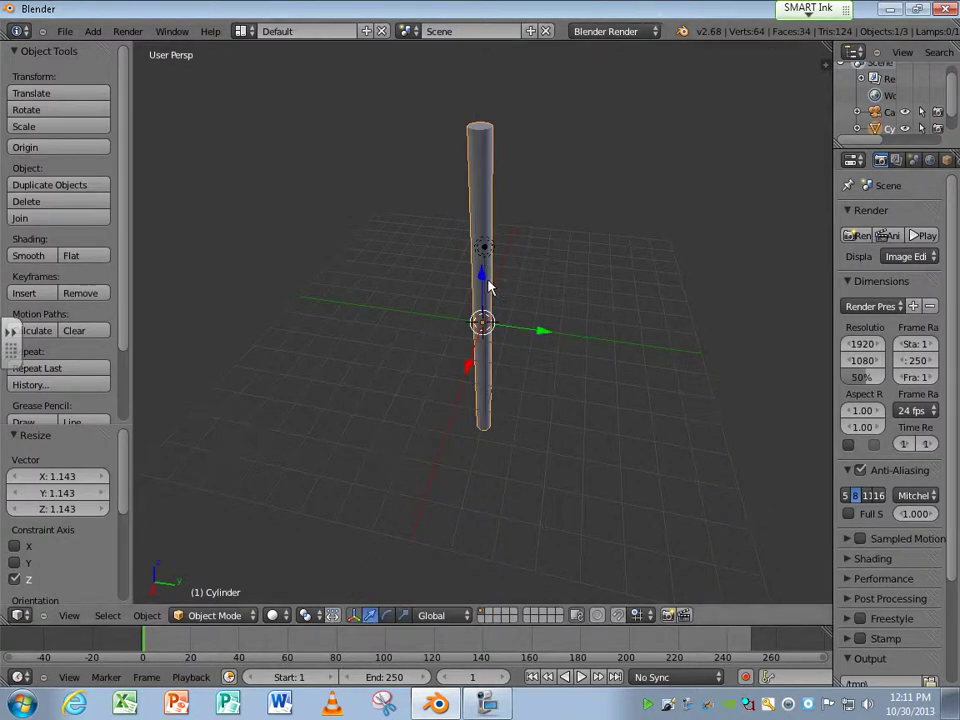
pyautogui.moveTo(482, 265); pyautogui.dragTo(504, 81)
pyautogui.scroll(-2, 500, 163)
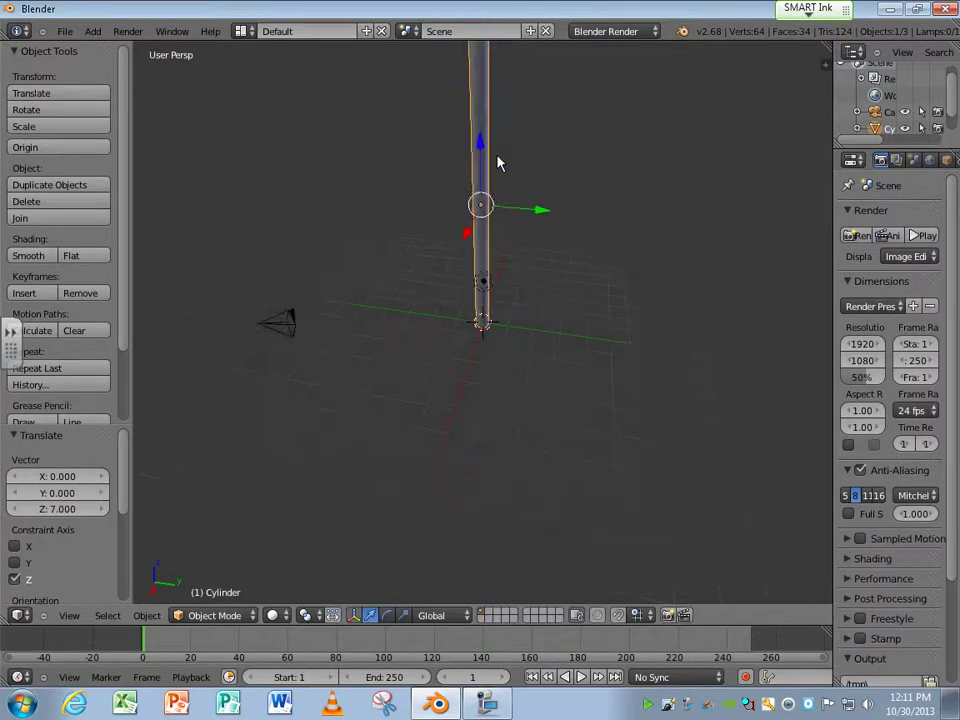
pyautogui.scroll(-1, 500, 163)
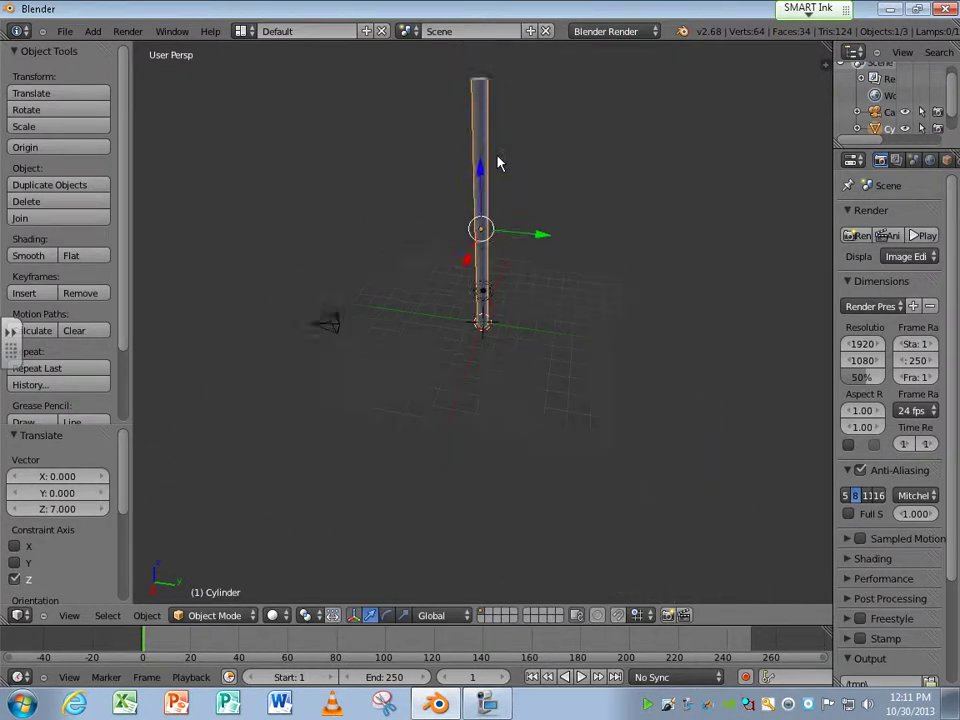
pyautogui.press('s')
pyautogui.click(510, 236)
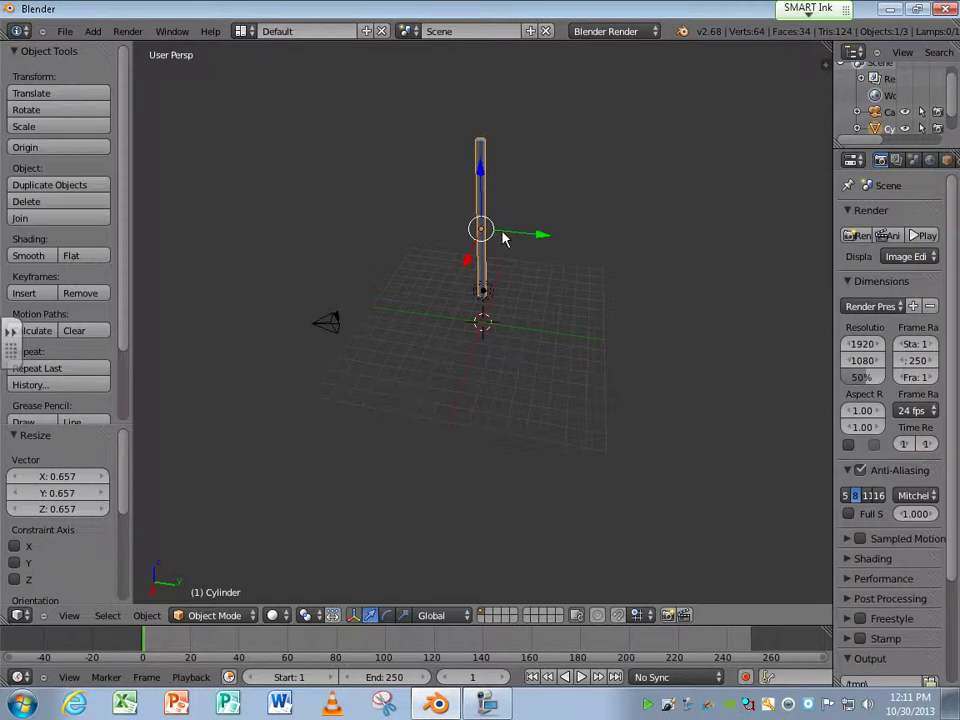
pyautogui.moveTo(505, 236); pyautogui.dragTo(473, 232, button='middle')
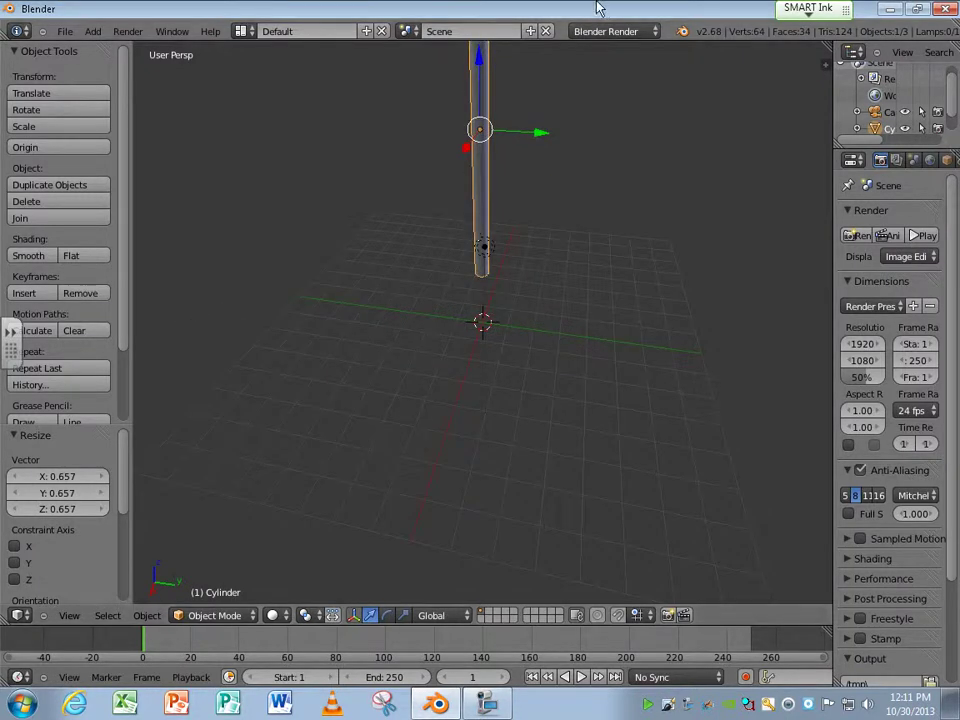
pyautogui.moveTo(480, 63); pyautogui.dragTo(486, 140)
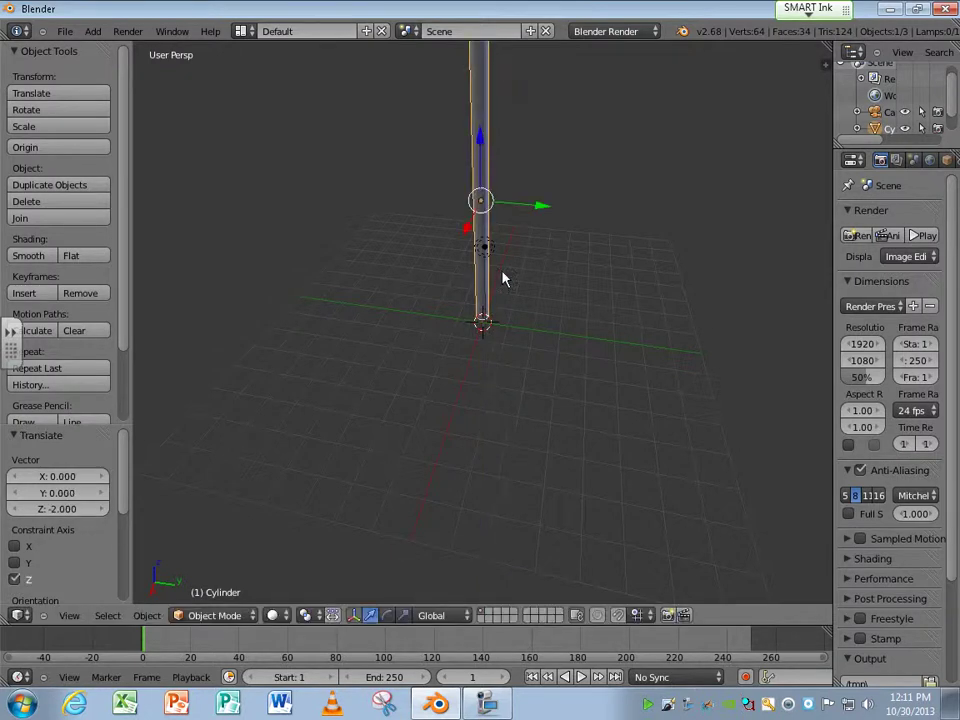
pyautogui.scroll(5, 504, 279)
pyautogui.scroll(-6, 484, 311)
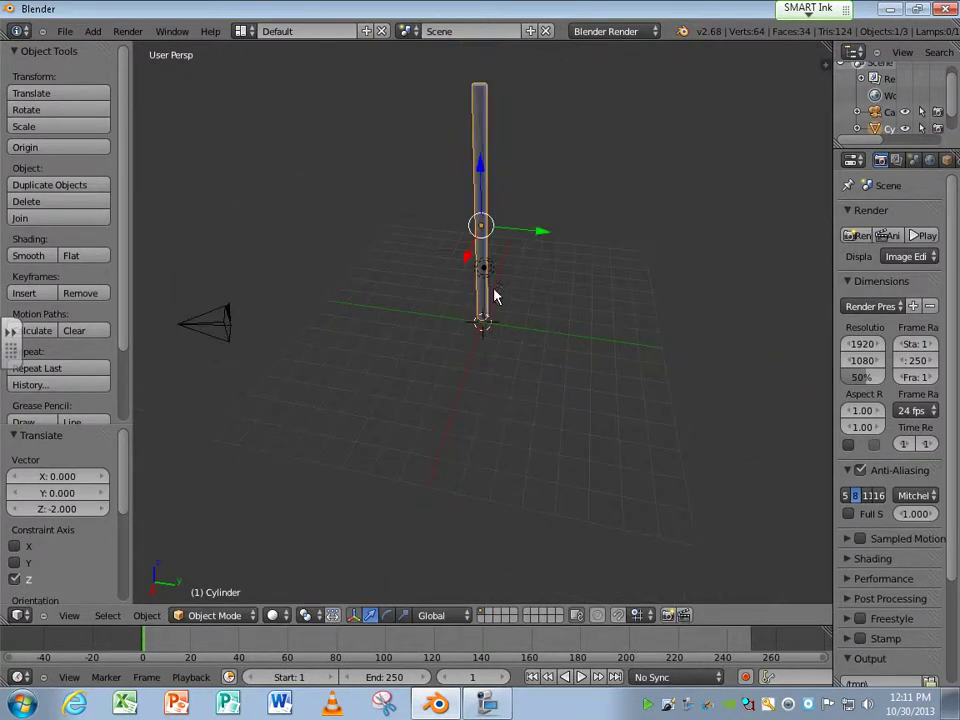
# Enter Edit Mode, deselect all, and add a first loop cut across the cylinder.
pyautogui.press('Tab')
pyautogui.scroll(2, 502, 208)
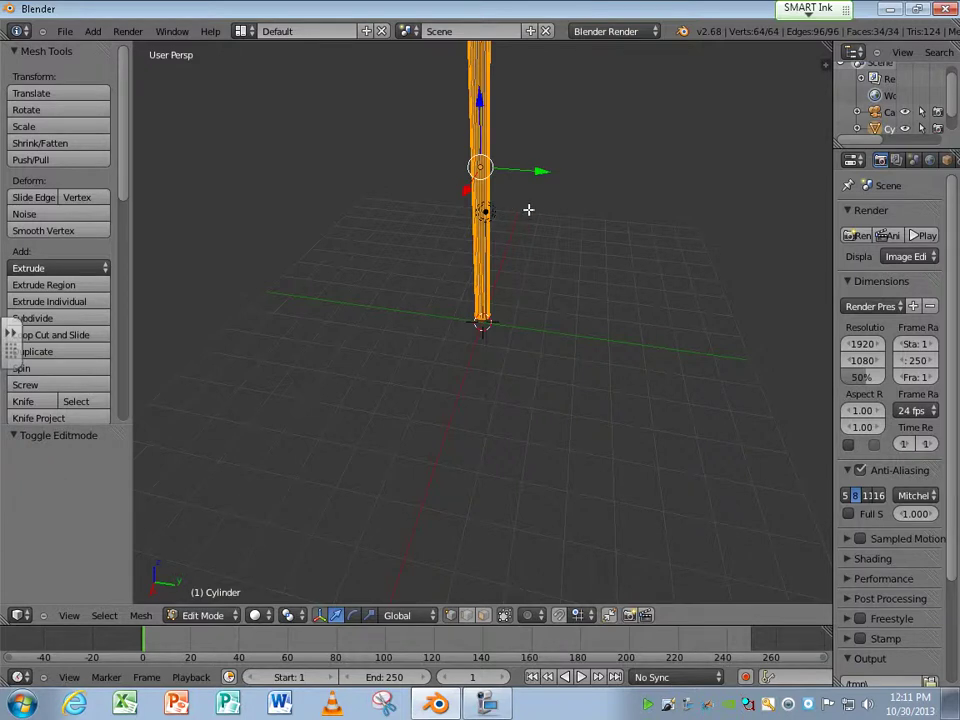
pyautogui.moveTo(542, 204); pyautogui.dragTo(465, 300, button='middle')
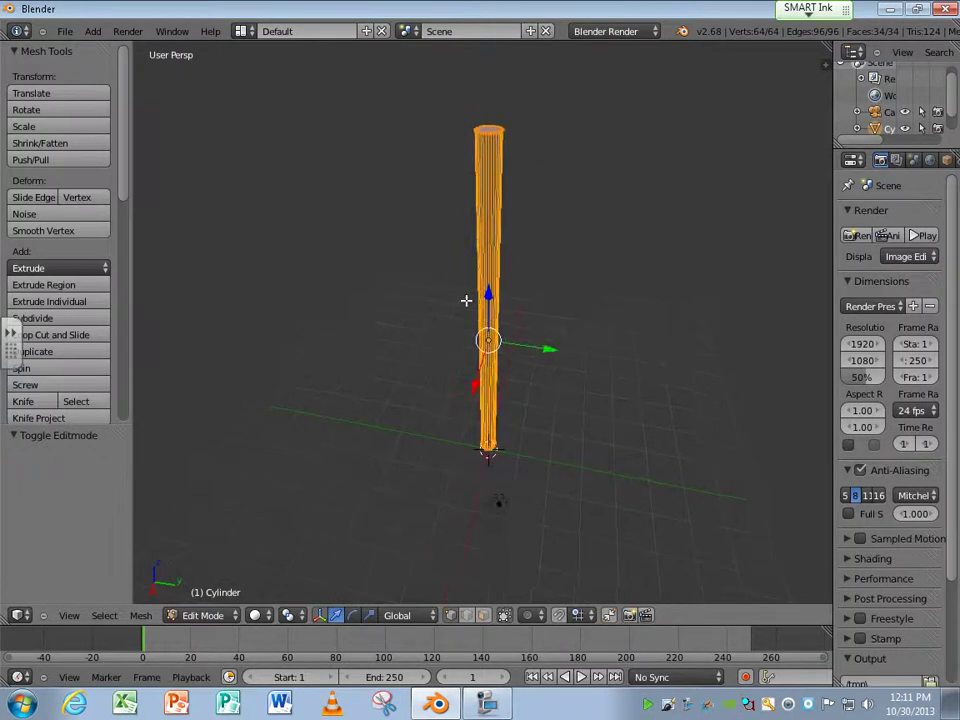
pyautogui.press('a')
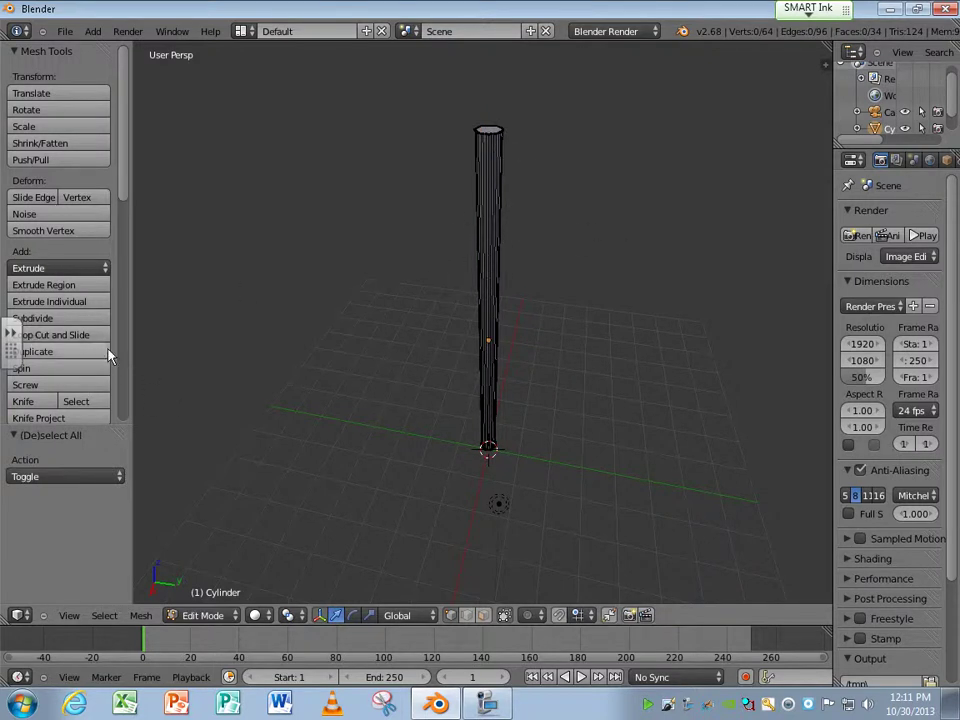
pyautogui.click(16, 437)
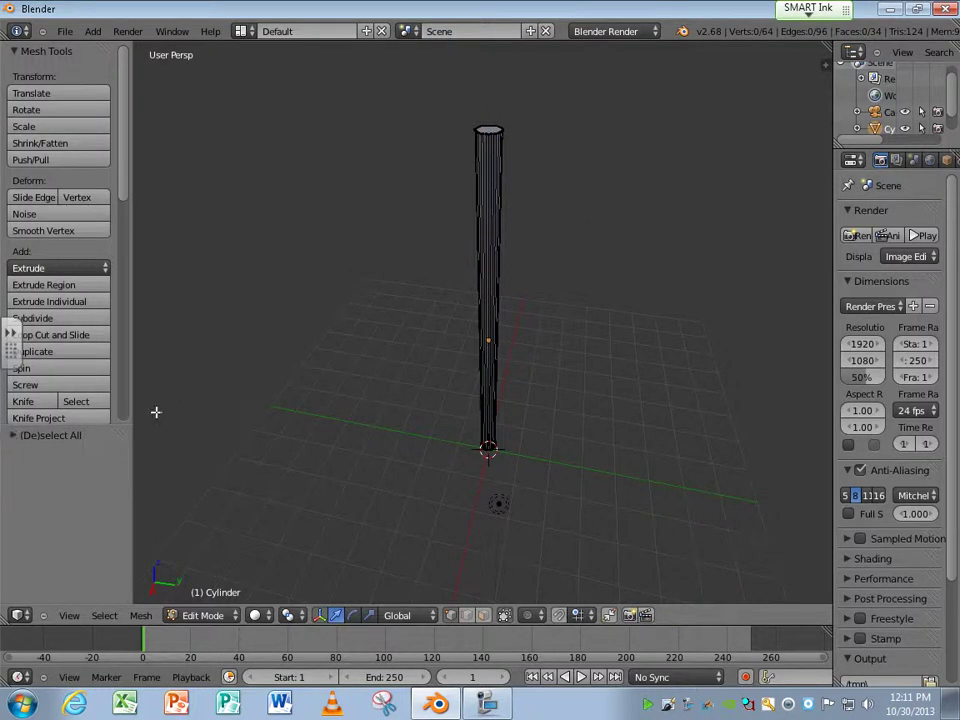
pyautogui.click(88, 340)
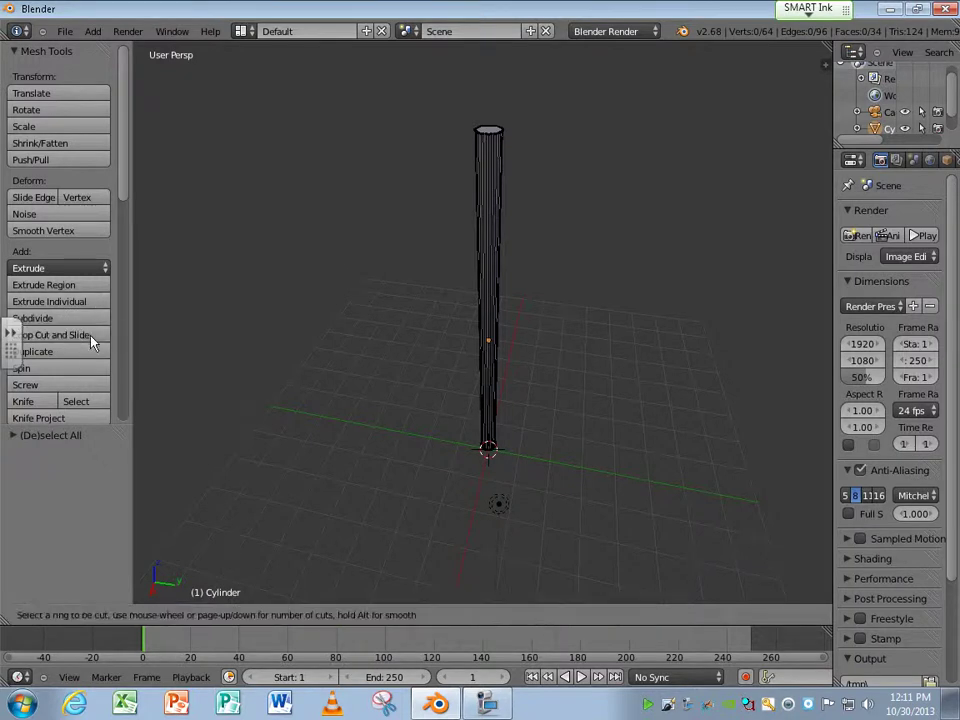
pyautogui.click(497, 334)
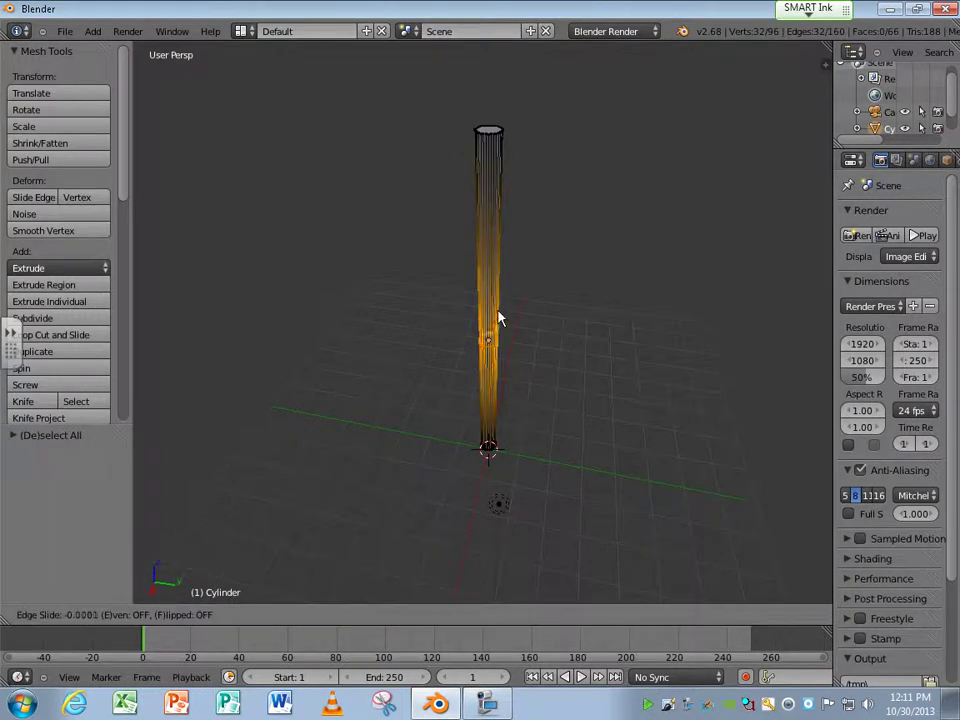
pyautogui.click(495, 193)
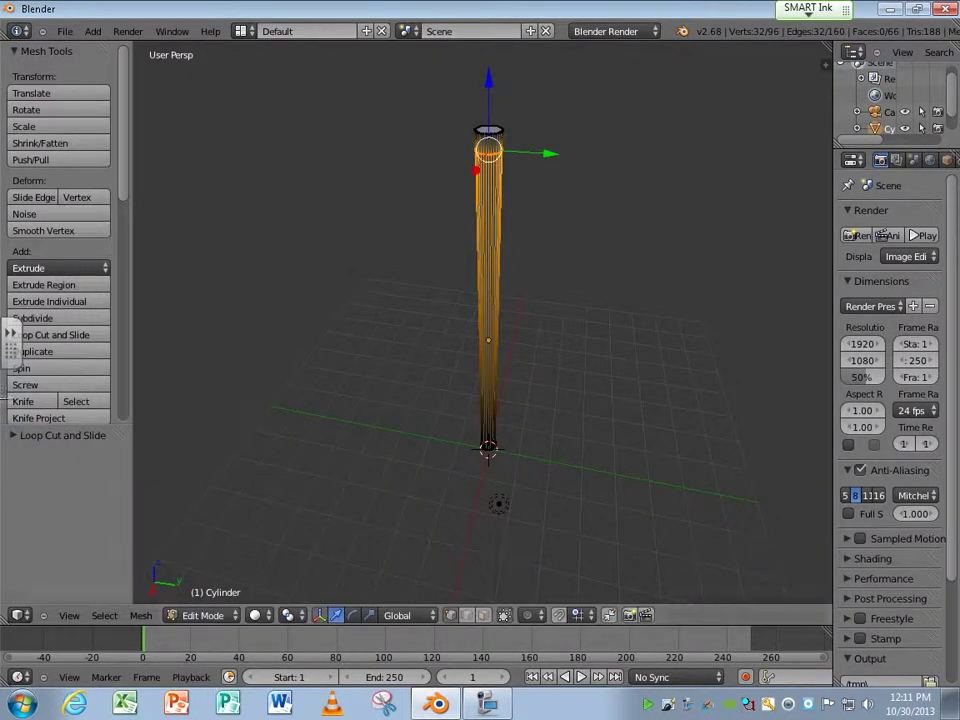
# Add four more edge loops with Loop Cut and Slide along the cylinder.
pyautogui.click(68, 338)
pyautogui.click(489, 250)
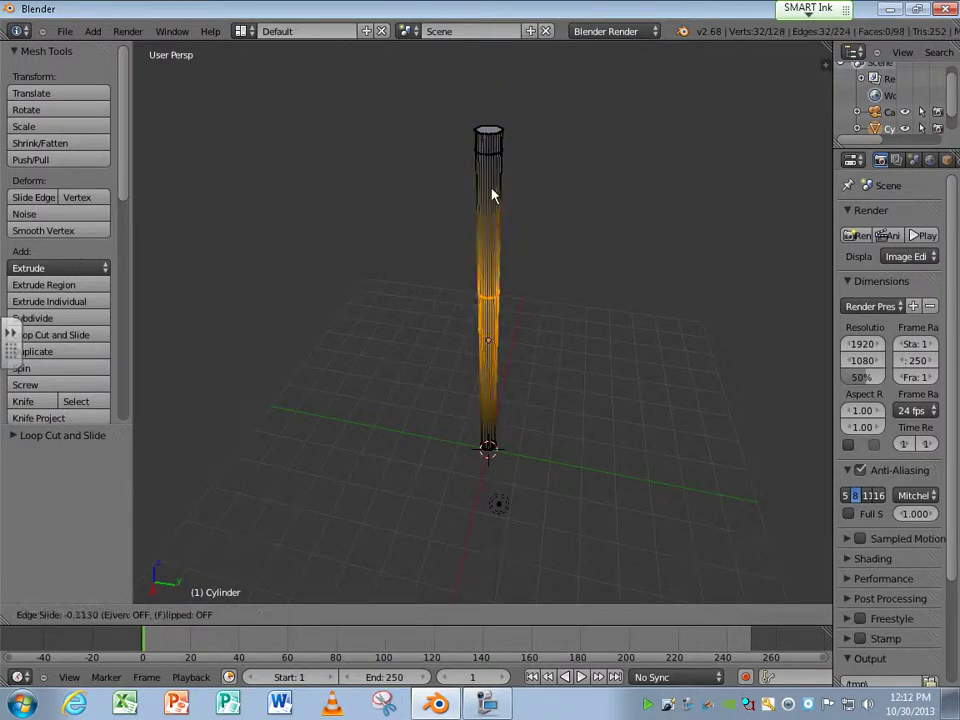
pyautogui.click(505, 122)
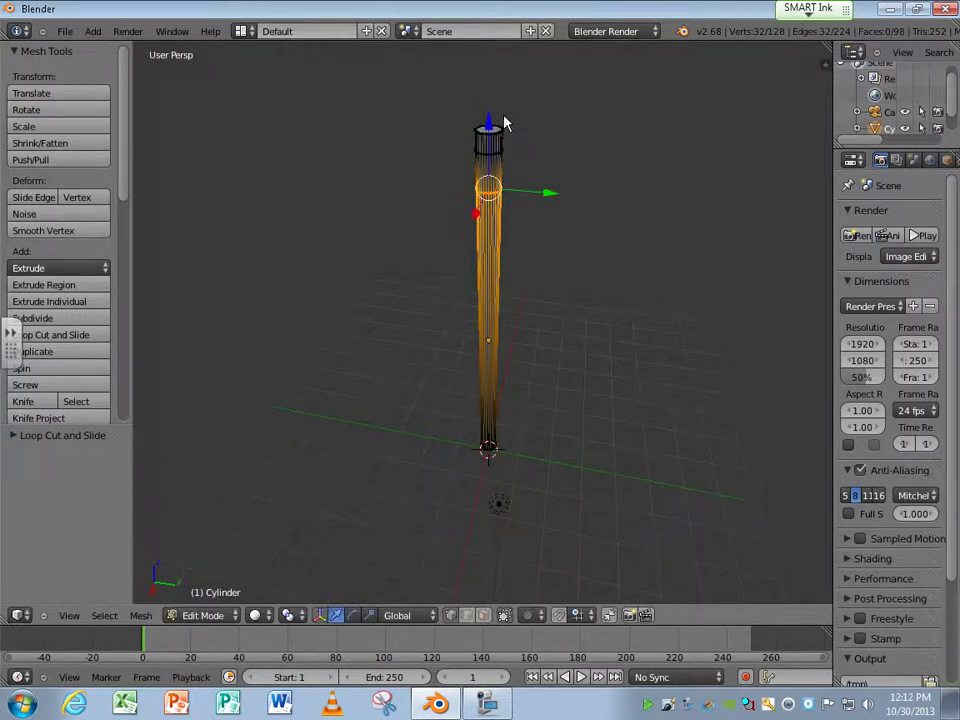
pyautogui.click(62, 335)
pyautogui.click(500, 314)
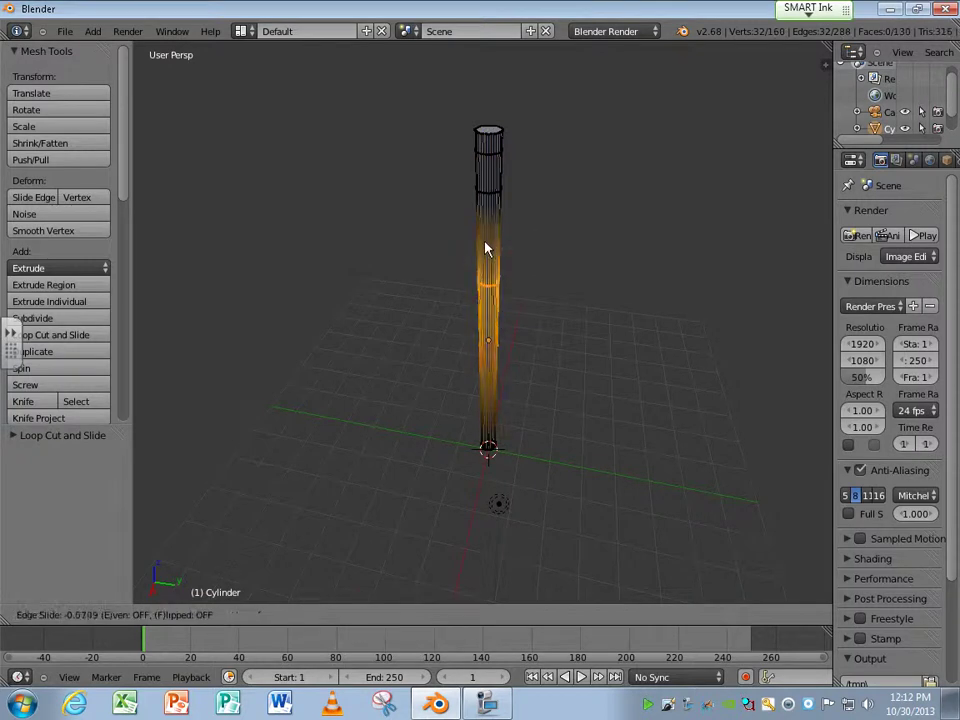
pyautogui.click(463, 211)
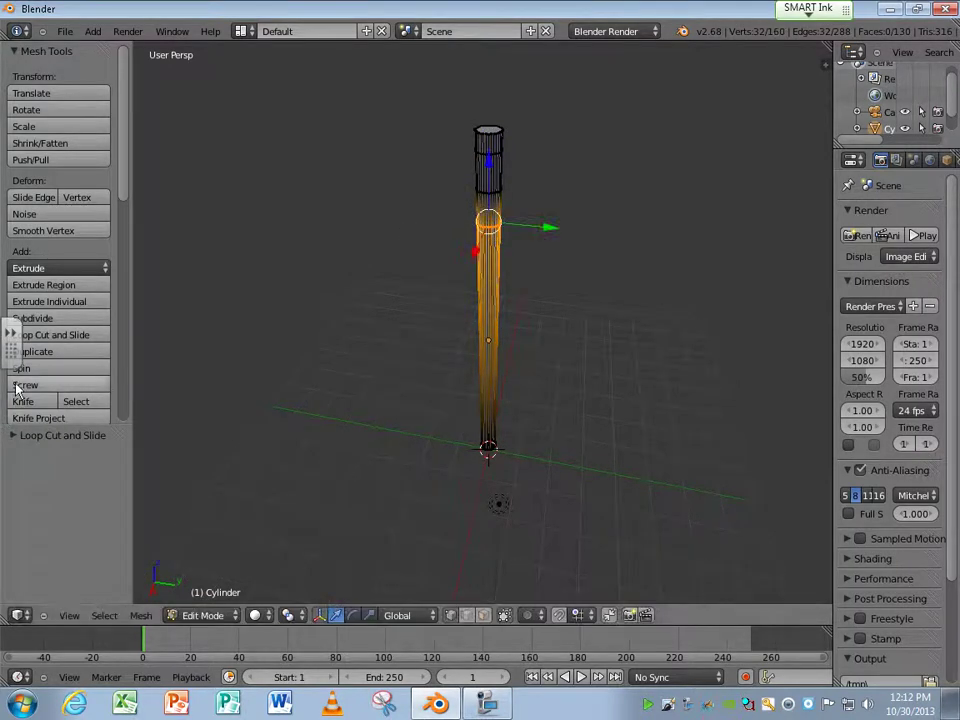
pyautogui.click(62, 335)
pyautogui.click(489, 345)
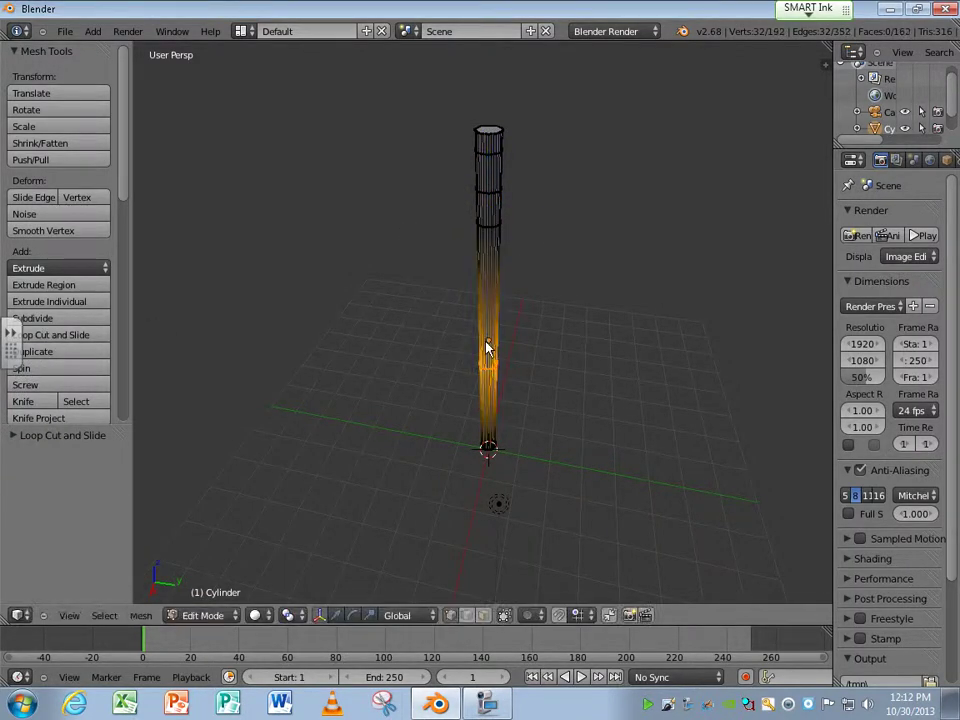
pyautogui.click(484, 253)
pyautogui.click(62, 335)
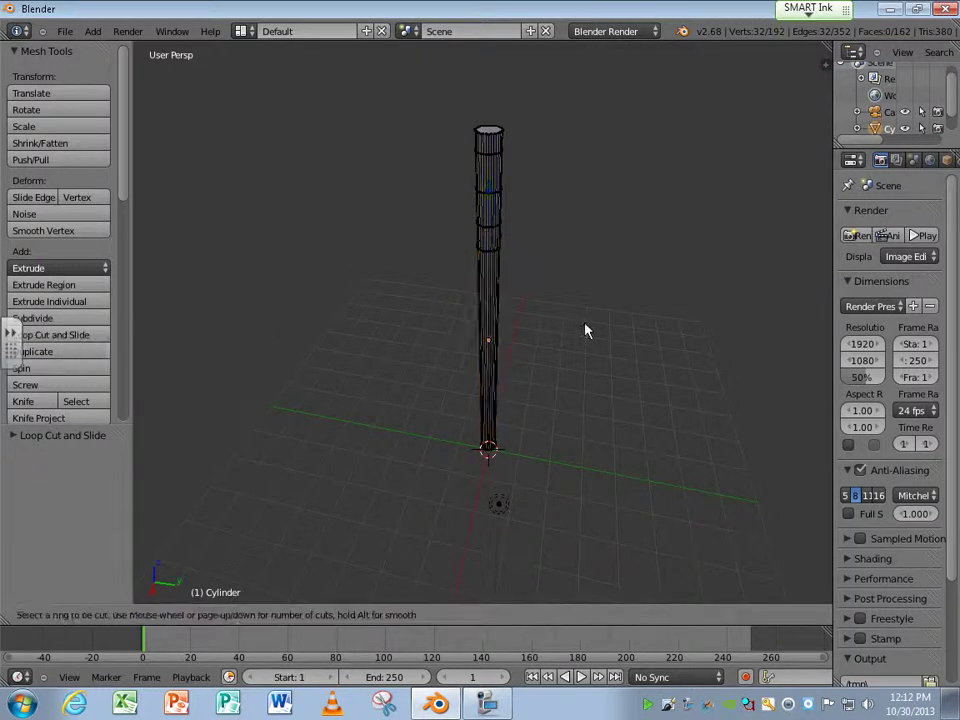
pyautogui.click(489, 369)
pyautogui.click(507, 293)
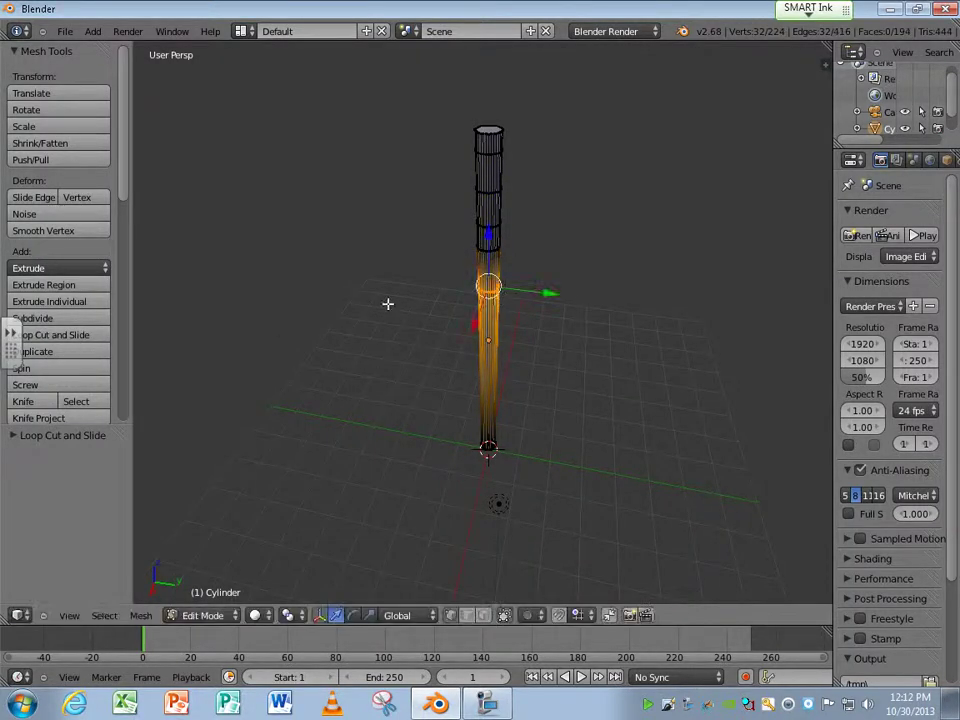
# Add three more loop cuts, sliding the last one down toward the pole's base.
pyautogui.click(62, 335)
pyautogui.click(489, 381)
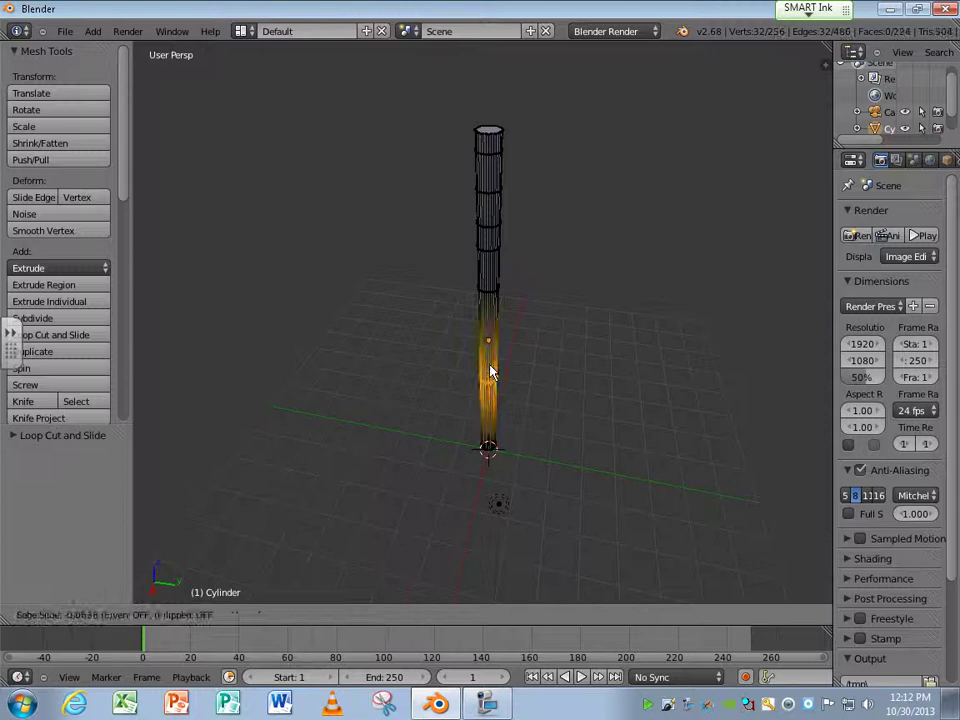
pyautogui.click(508, 326)
pyautogui.click(55, 336)
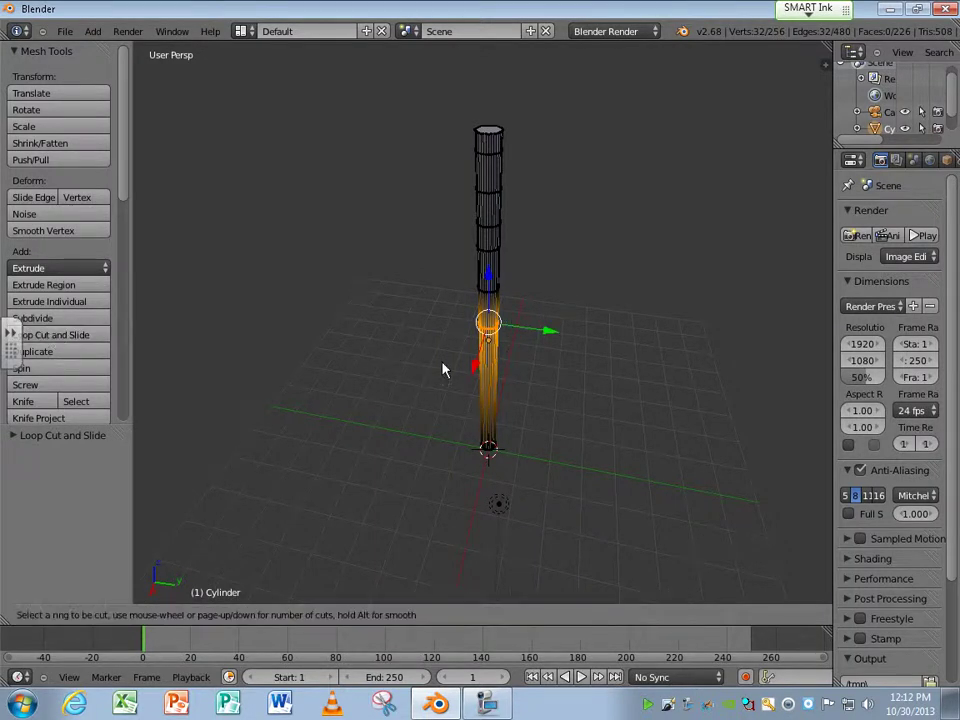
pyautogui.click(490, 378)
pyautogui.click(510, 336)
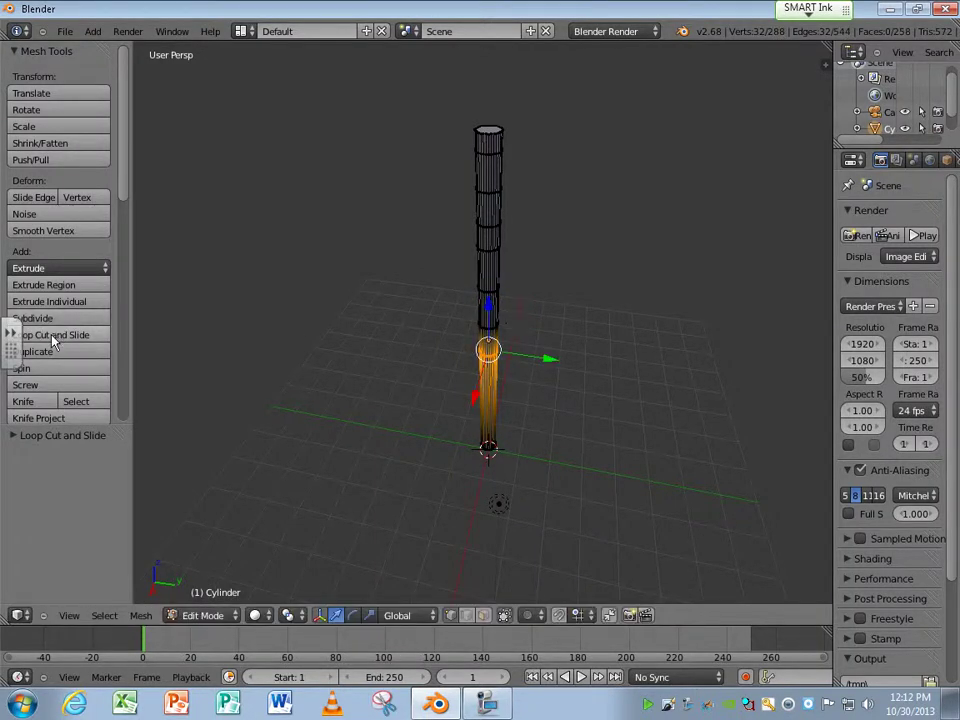
pyautogui.hotkey('ctrl', 'r')
pyautogui.click(476, 407)
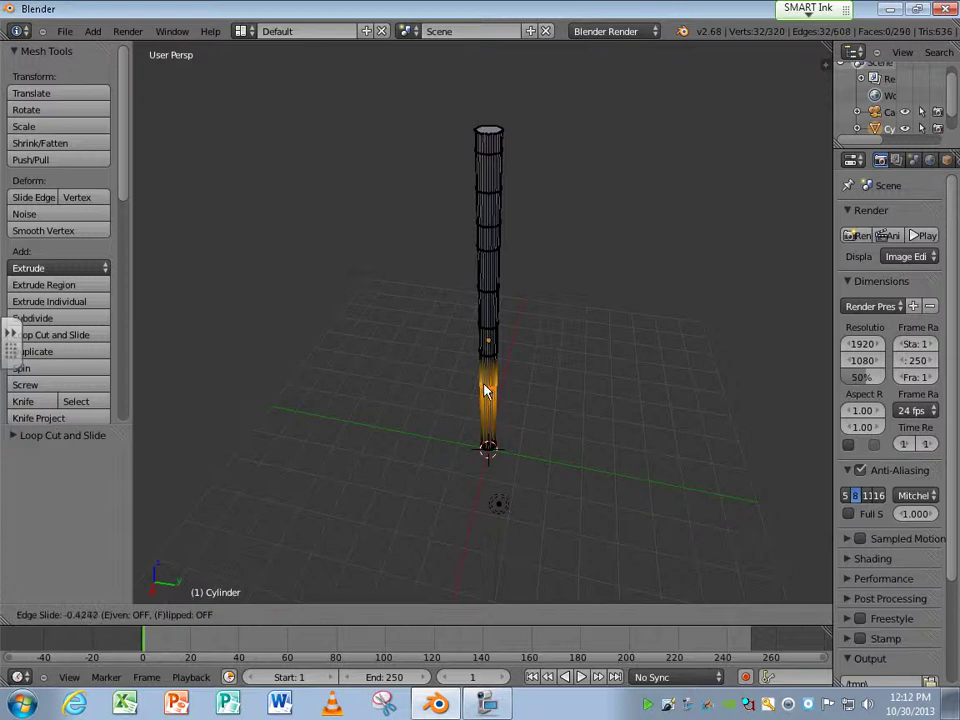
pyautogui.click(487, 391)
# Nudge the newest loop and shift a middle edge loop slightly along Y.
pyautogui.moveTo(545, 401); pyautogui.dragTo(543, 402)
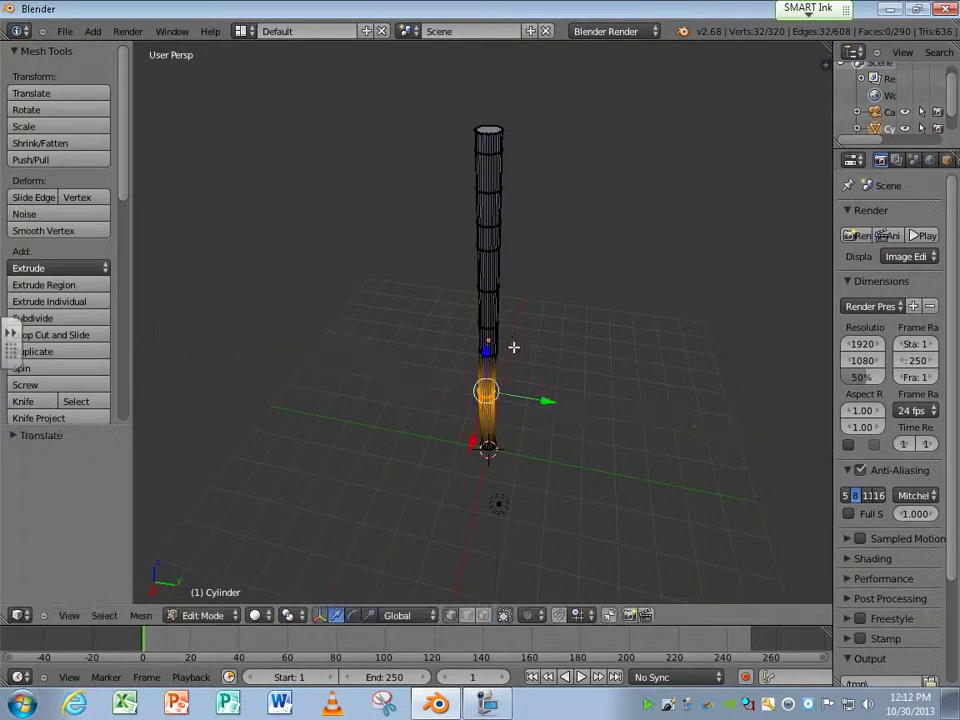
pyautogui.scroll(5, 513, 347)
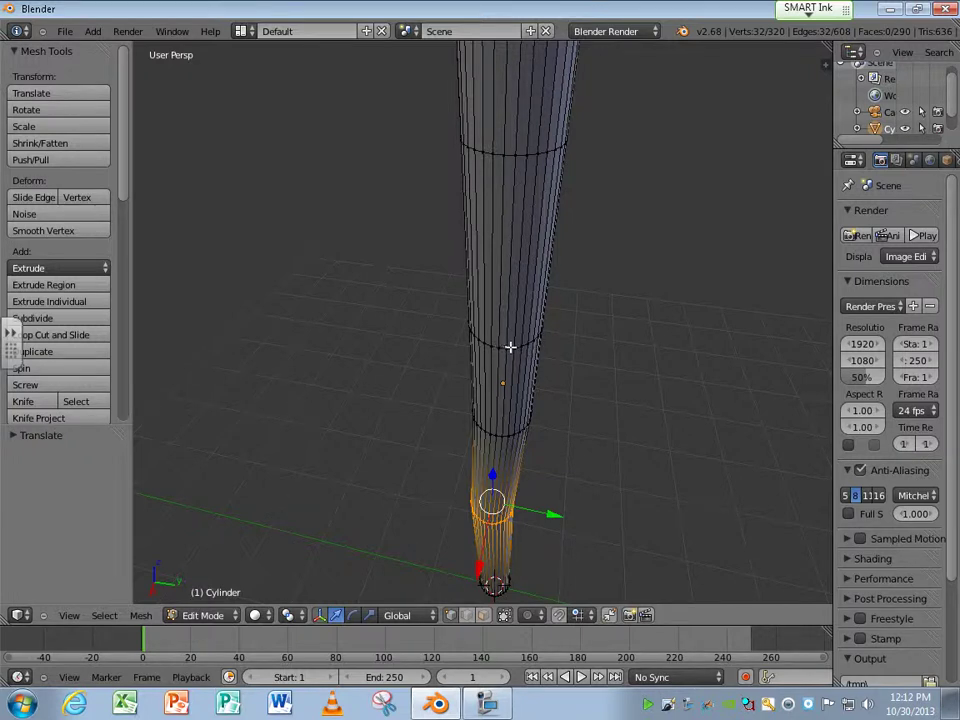
pyautogui.keyDown('alt'); pyautogui.rightClick(510, 347); pyautogui.keyUp('alt')
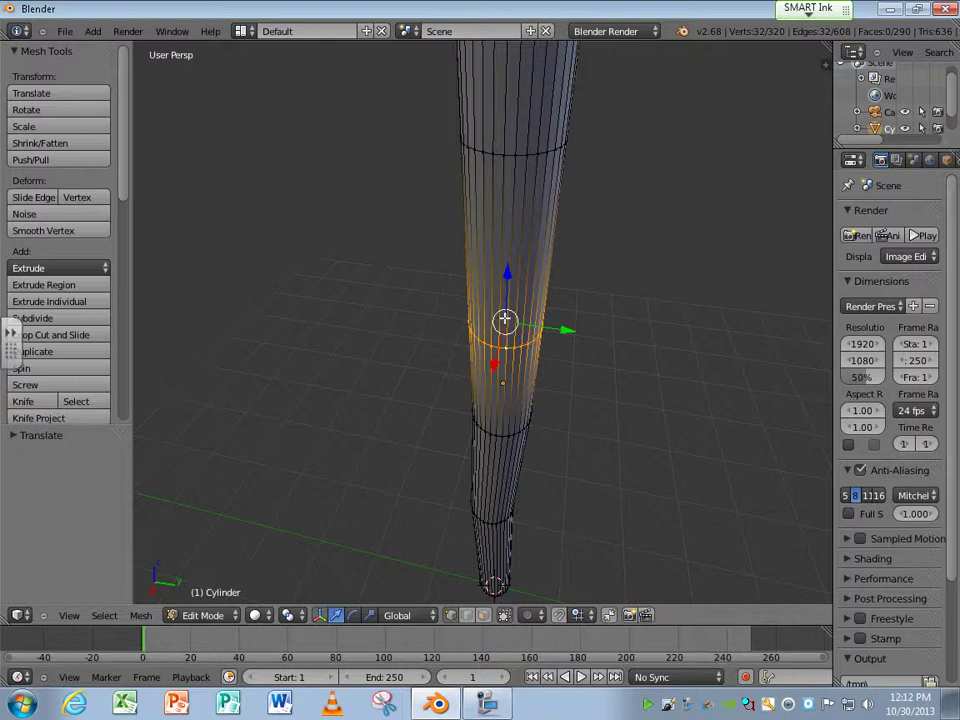
pyautogui.press('g')
pyautogui.press('y')
pyautogui.click(575, 331)
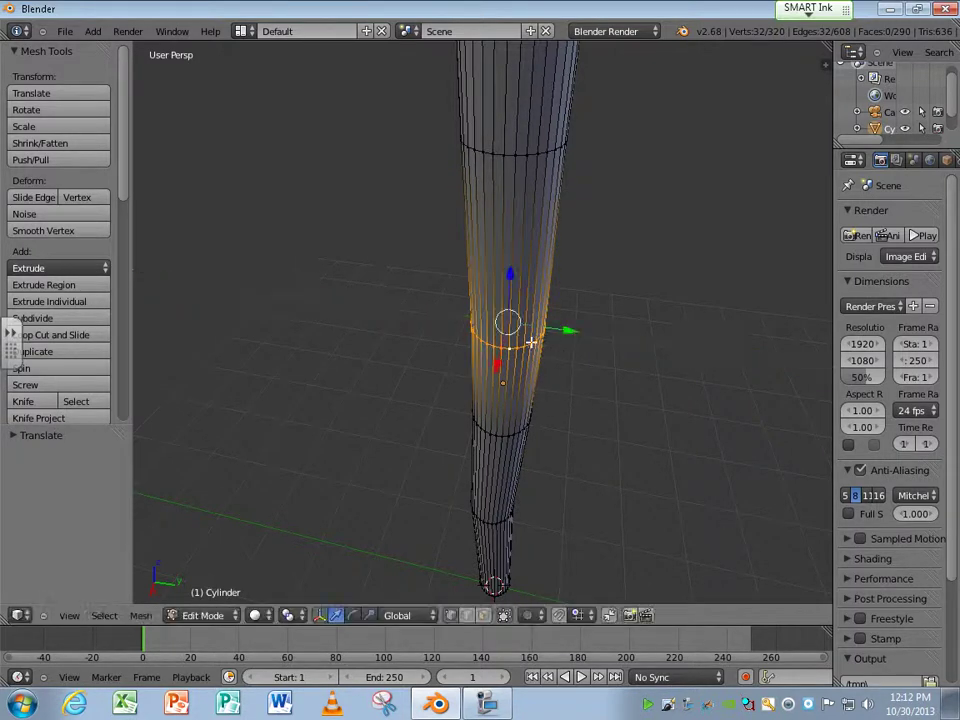
# Shift the upper and top edge loops slightly along Y and widen the Properties editor.
pyautogui.keyDown('alt'); pyautogui.rightClick(518, 154); pyautogui.keyUp('alt')
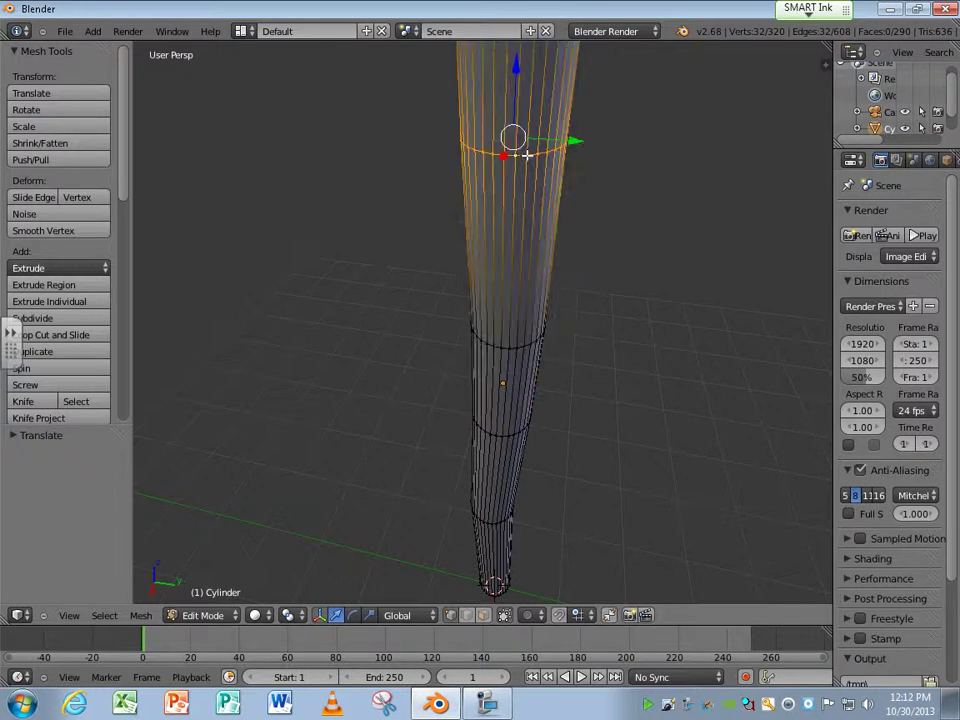
pyautogui.moveTo(577, 137); pyautogui.dragTo(578, 143)
pyautogui.moveTo(578, 143); pyautogui.dragTo(570, 131, button='middle')
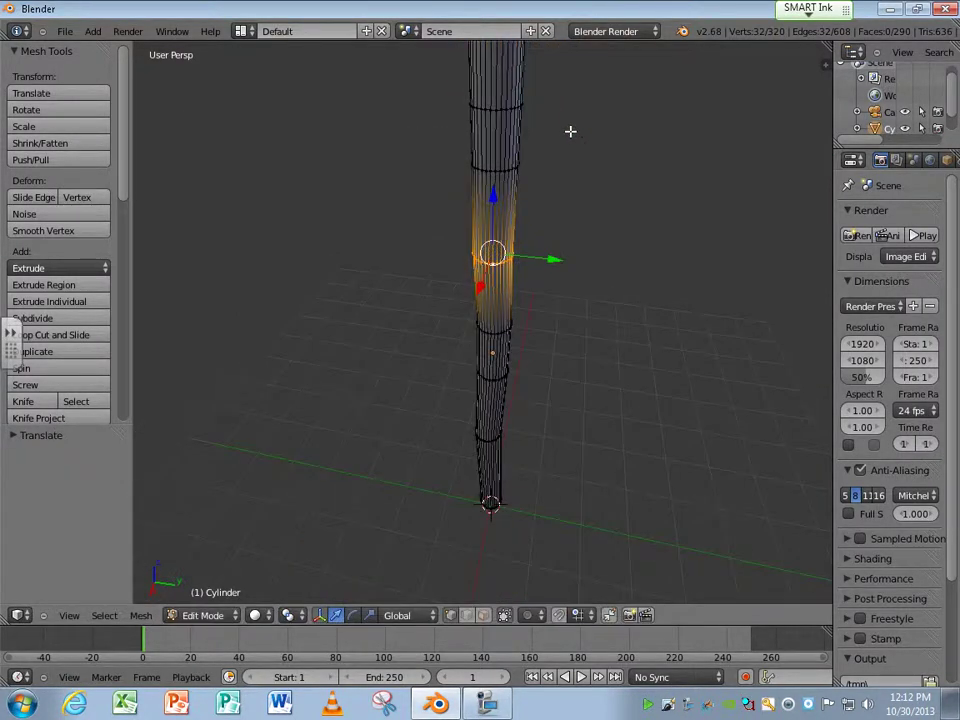
pyautogui.keyDown('alt'); pyautogui.rightClick(503, 108); pyautogui.keyUp('alt')
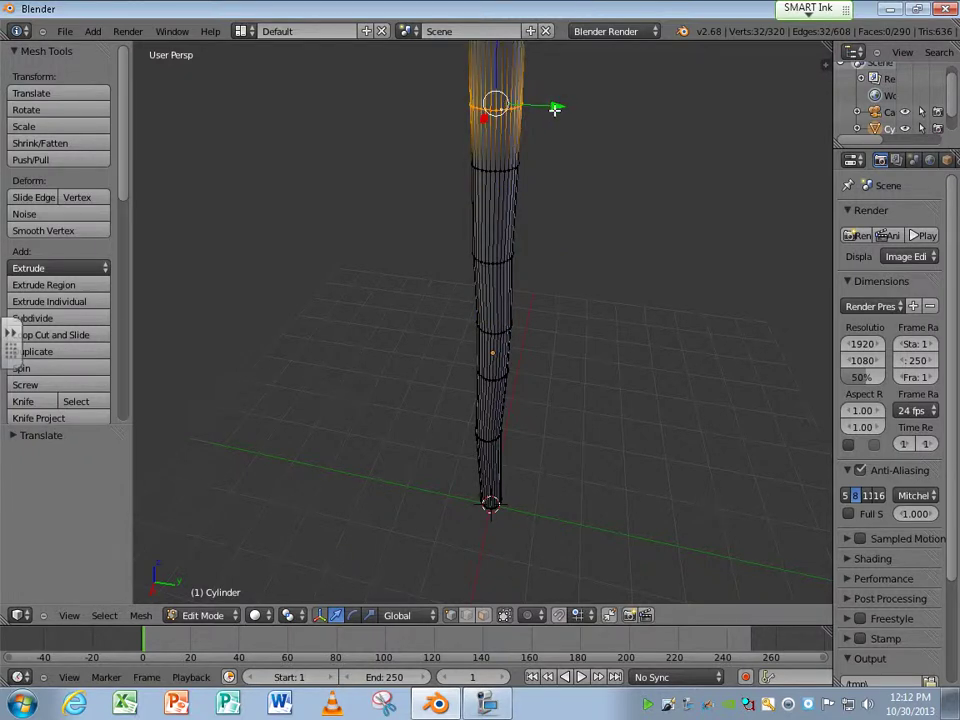
pyautogui.moveTo(555, 109); pyautogui.dragTo(557, 112)
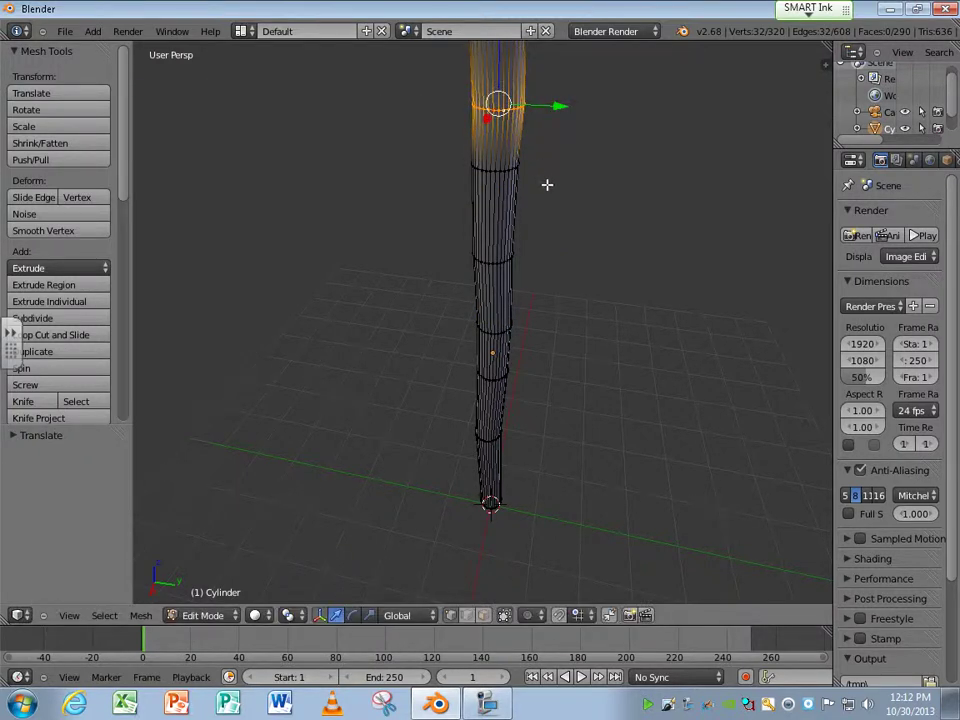
pyautogui.moveTo(559, 184); pyautogui.dragTo(559, 281, button='middle')
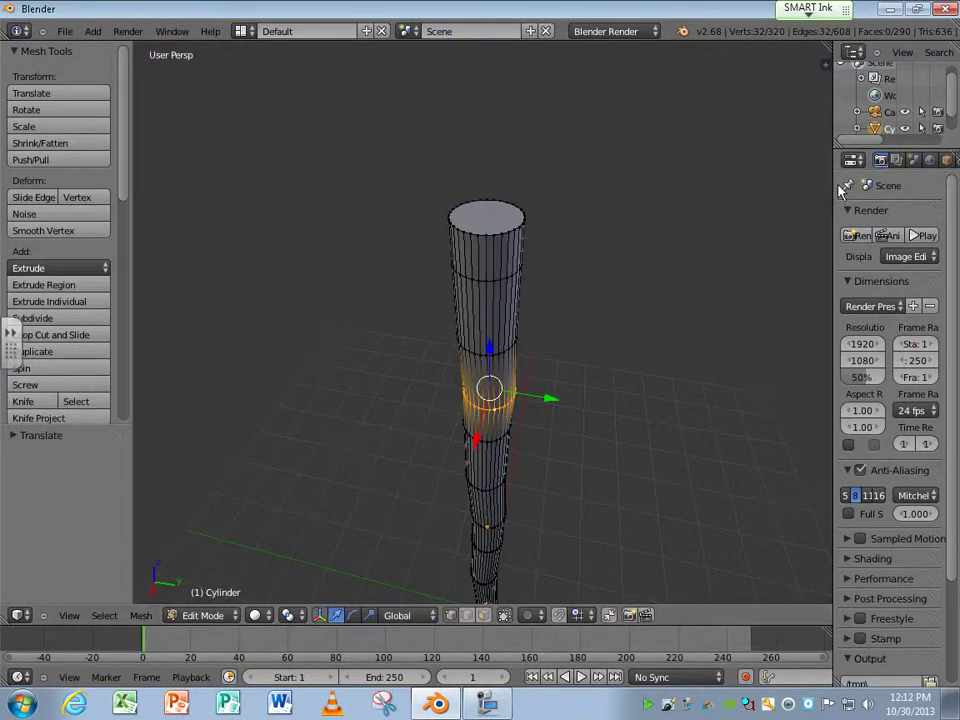
pyautogui.moveTo(832, 185); pyautogui.dragTo(741, 186)
# Add a Subdivision Surface modifier and set its View and Render subdivisions to 3.
pyautogui.click(887, 160)
pyautogui.click(830, 215)
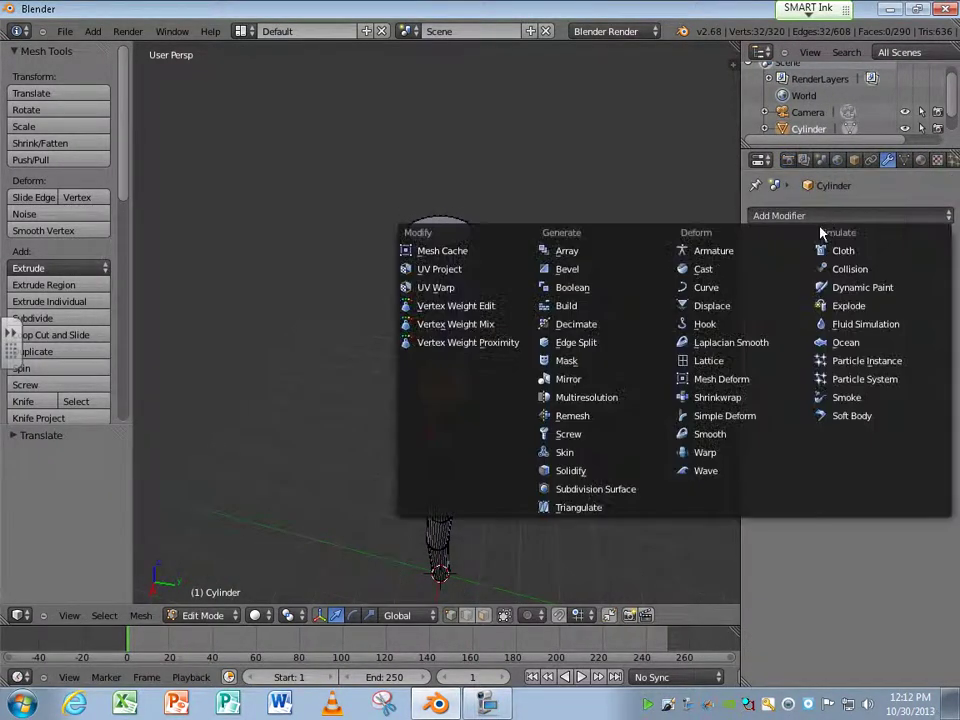
pyautogui.click(587, 492)
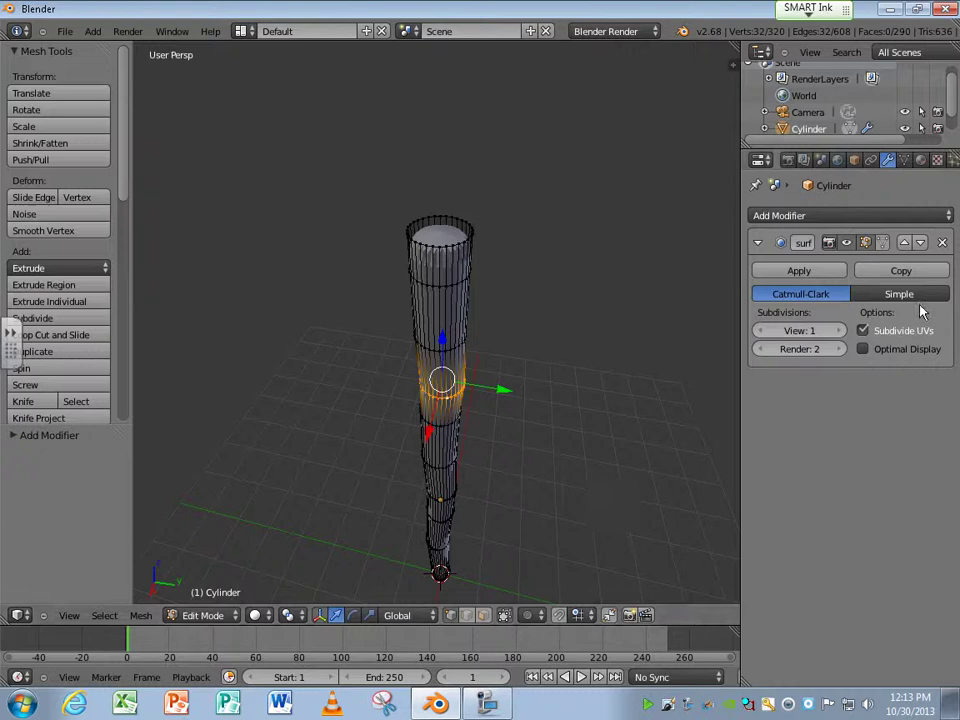
pyautogui.click(838, 330)
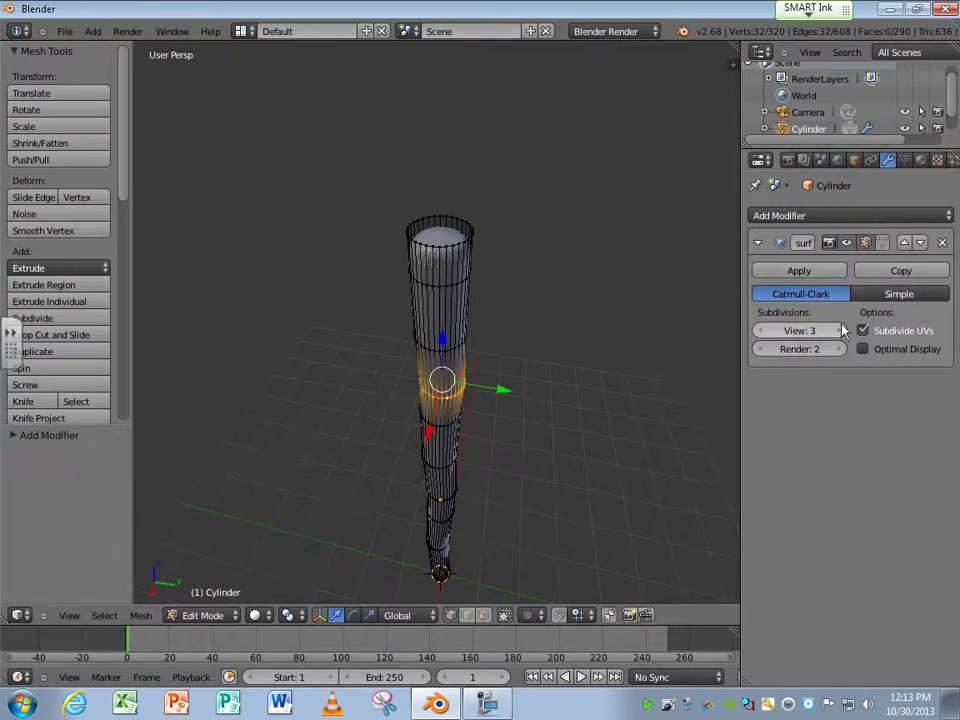
pyautogui.click(838, 330)
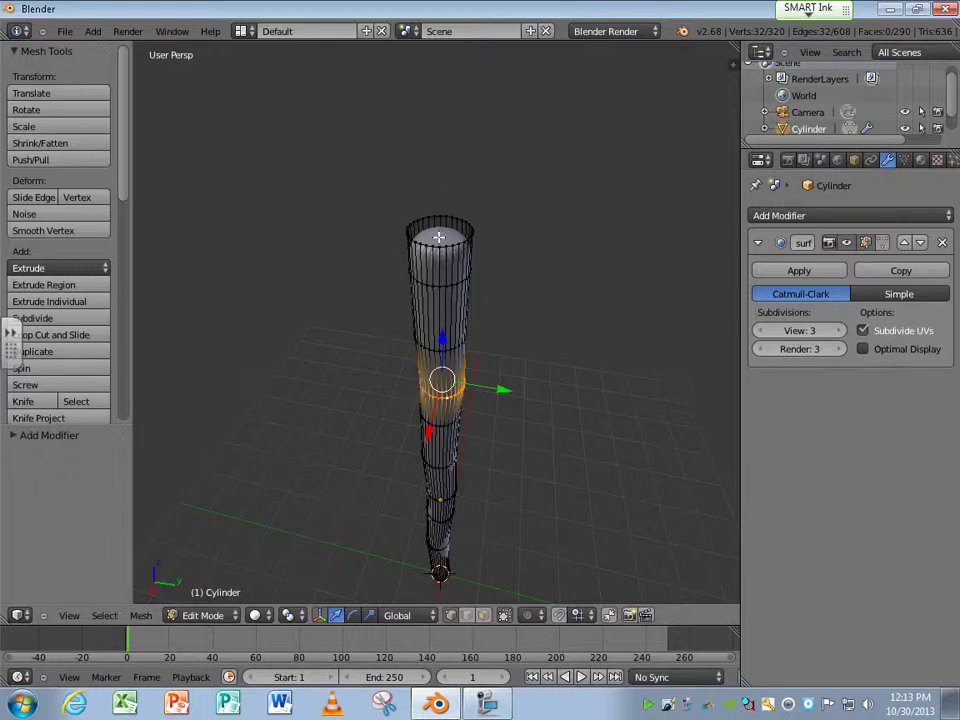
pyautogui.scroll(6, 437, 244)
pyautogui.scroll(-3, 437, 244)
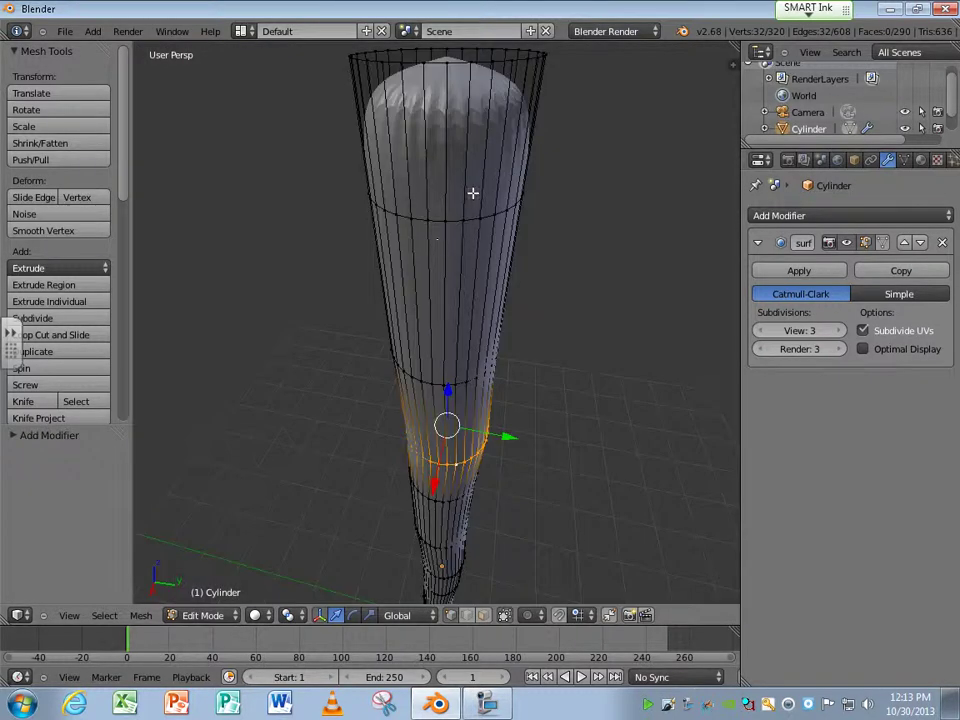
pyautogui.scroll(5, 476, 240)
pyautogui.scroll(-7, 476, 234)
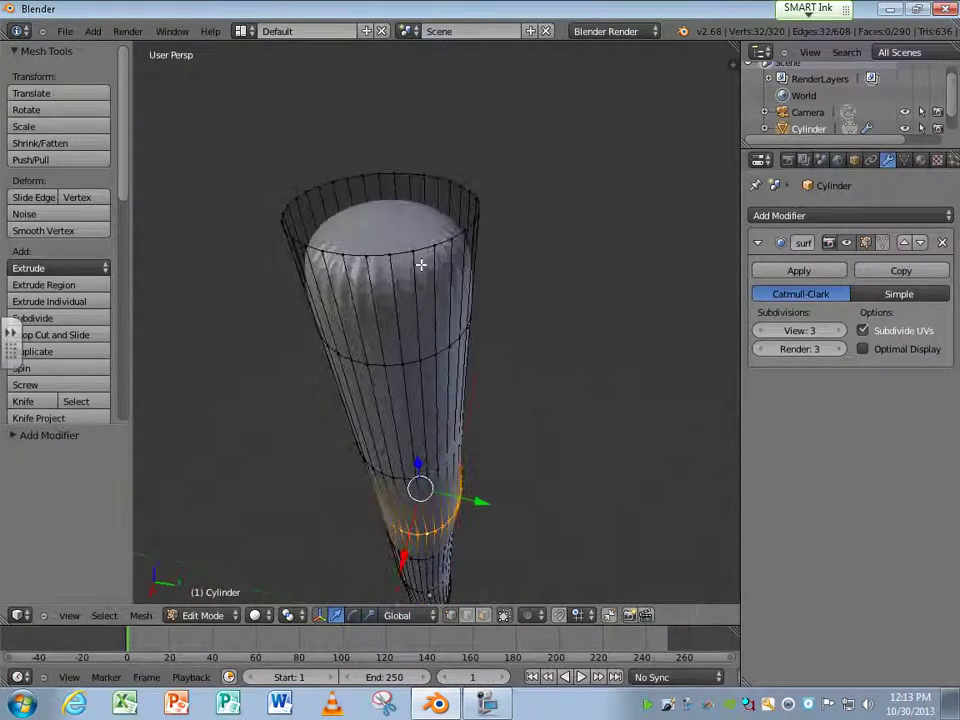
# Select the loop around the log's top rim and give it an edge crease.
pyautogui.keyDown('alt'); pyautogui.rightClick(395, 259); pyautogui.keyUp('alt')
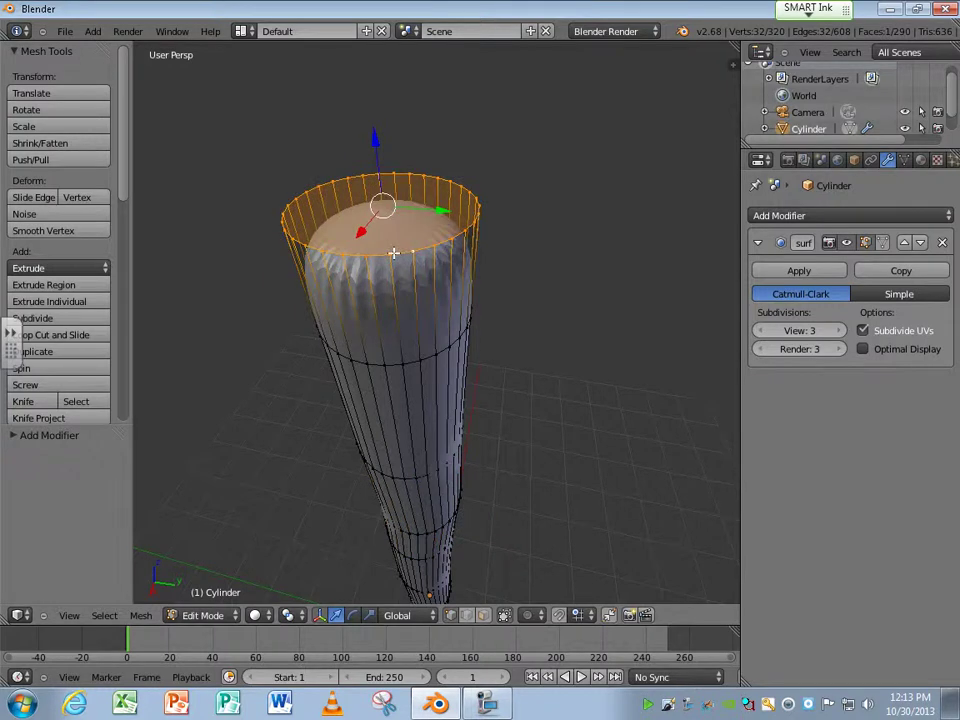
pyautogui.hotkey('shift', 'e')
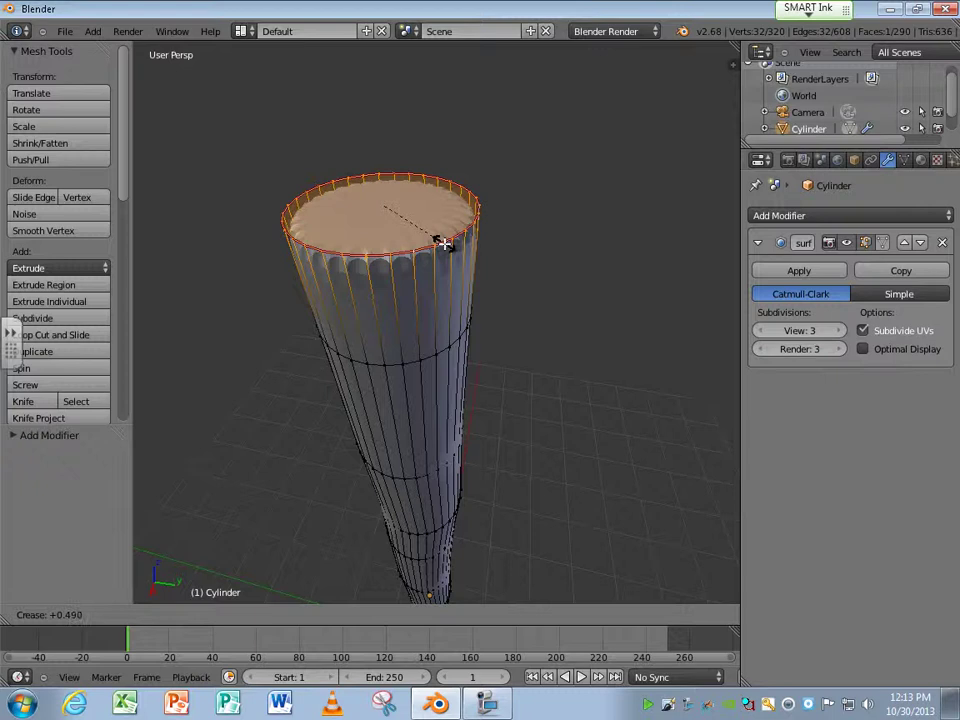
pyautogui.click(445, 244)
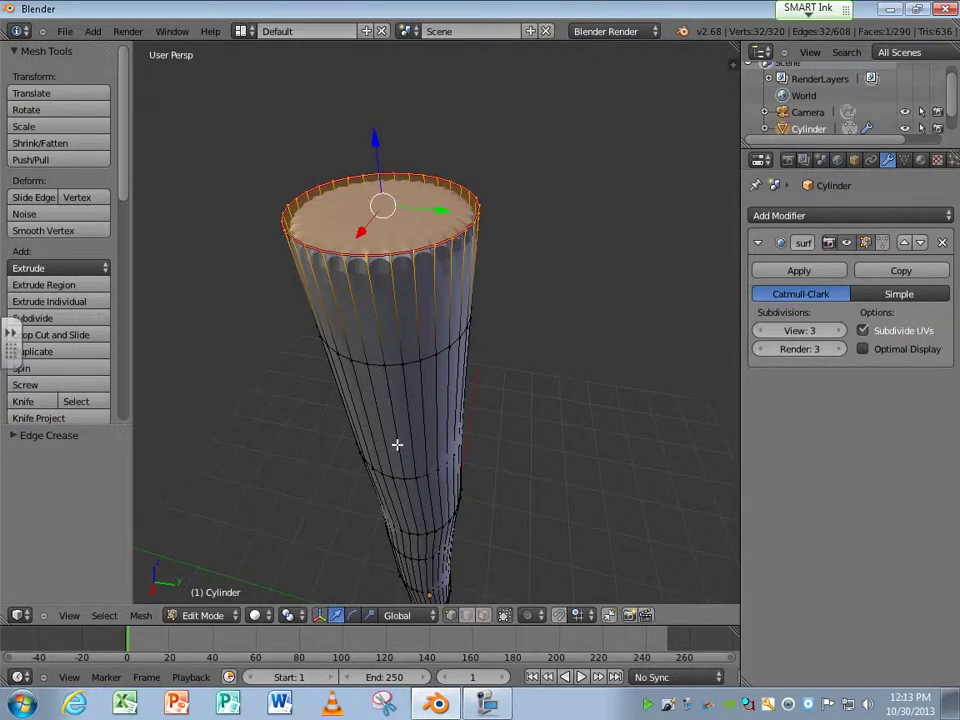
# Select a strip of two faces on the log's side in face select mode.
pyautogui.rightClick(417, 476)
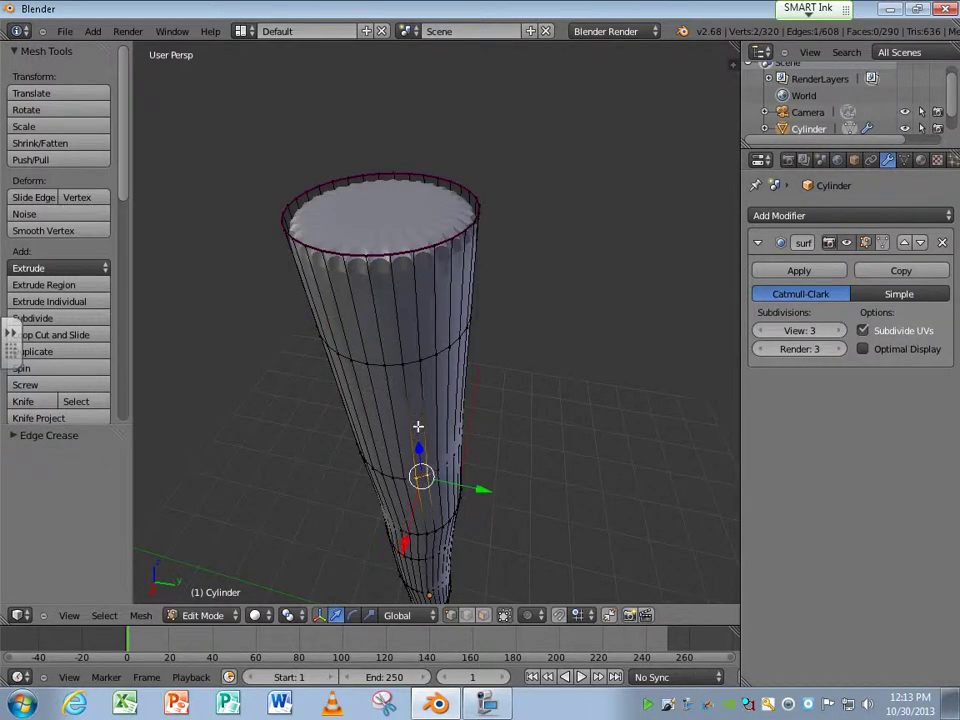
pyautogui.keyDown('ctrl'); pyautogui.rightClick(421, 359); pyautogui.keyUp('ctrl')
pyautogui.click(482, 615)
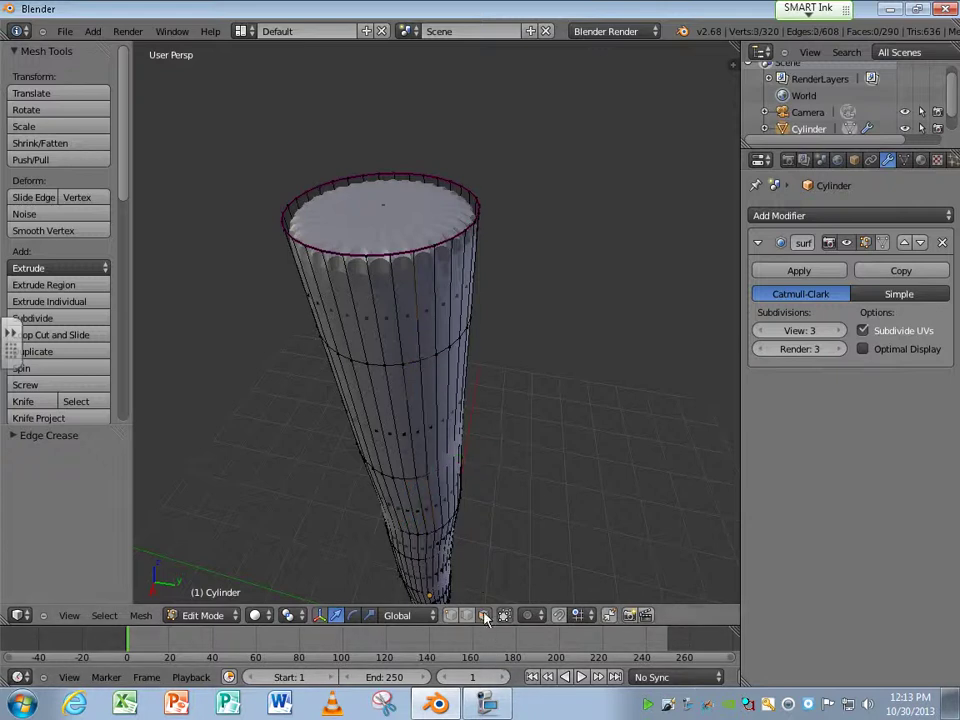
pyautogui.rightClick(405, 437)
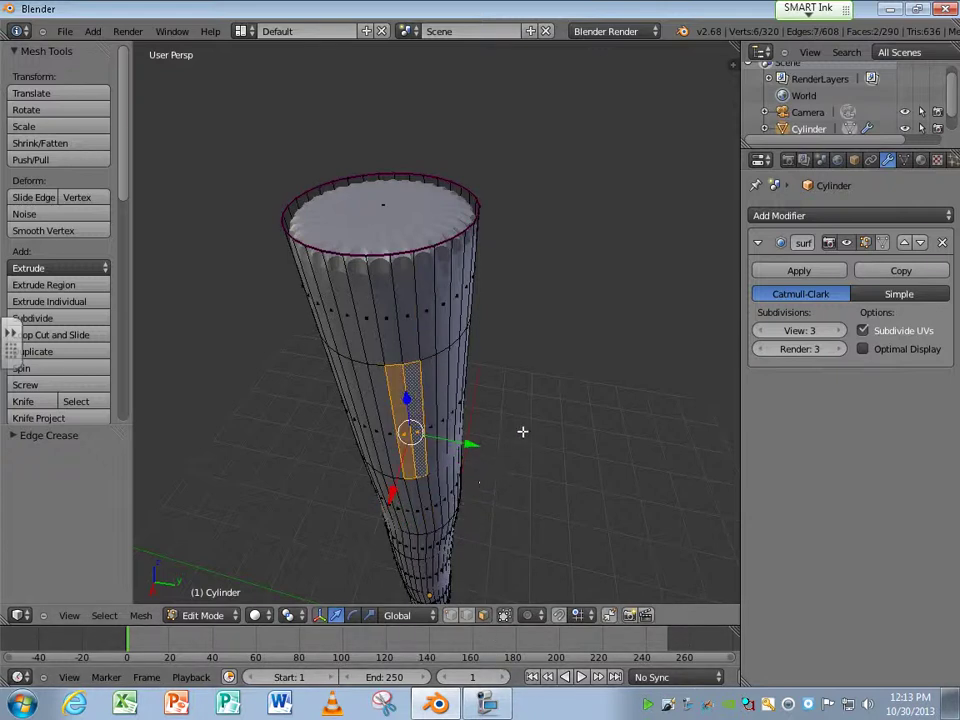
pyautogui.moveTo(522, 431); pyautogui.dragTo(500, 307, button='middle')
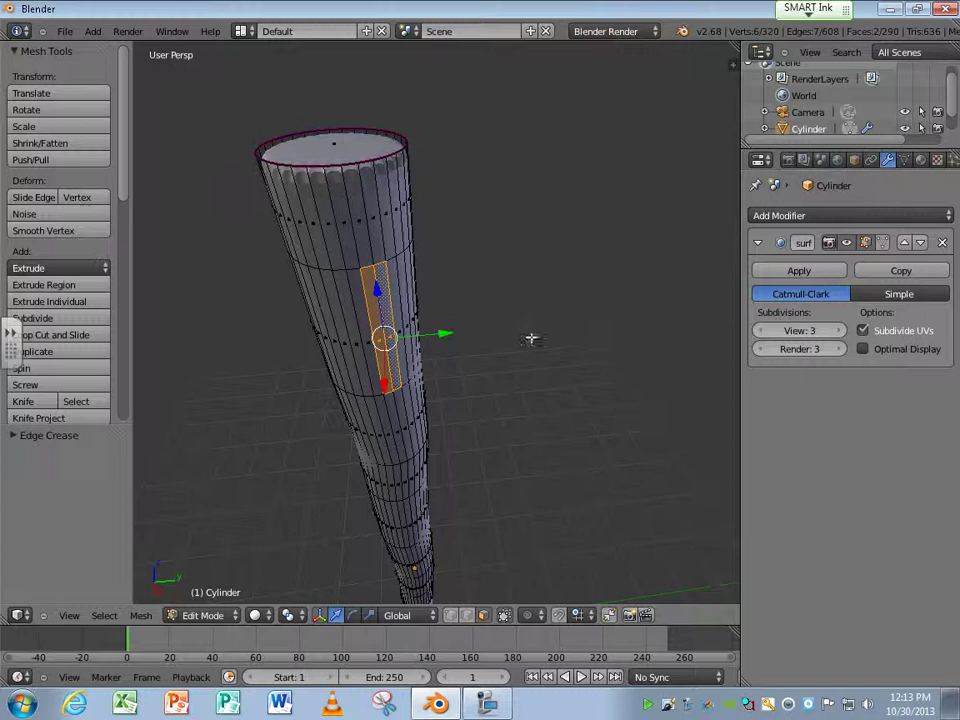
# Turn on Rotate Around Selection in the Interface preferences, then close User Preferences.
pyautogui.click(64, 31)
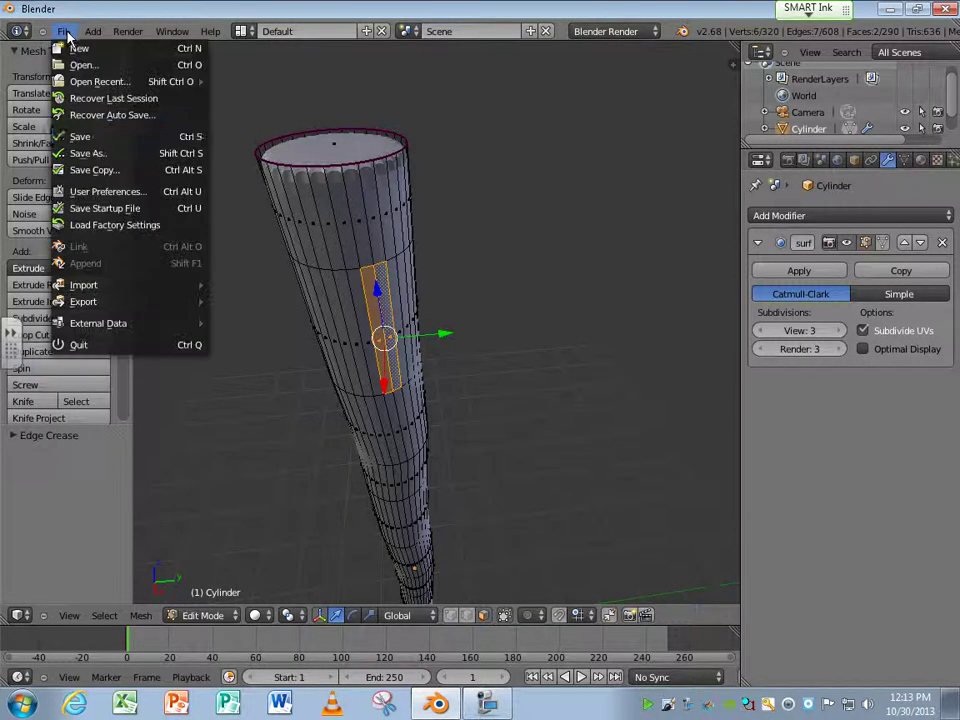
pyautogui.click(98, 191)
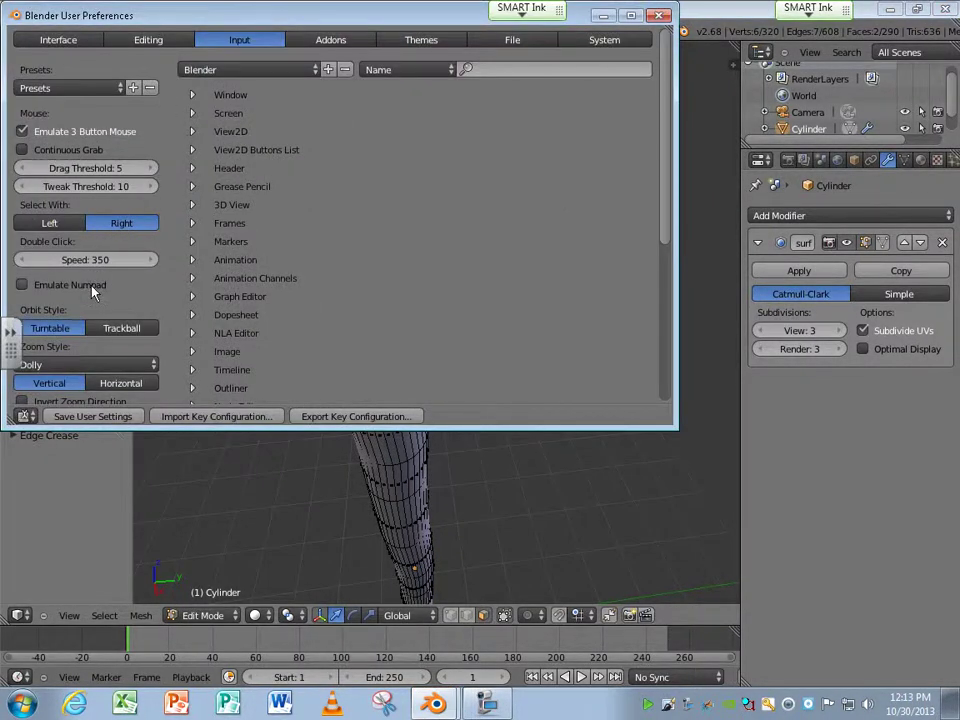
pyautogui.click(60, 39)
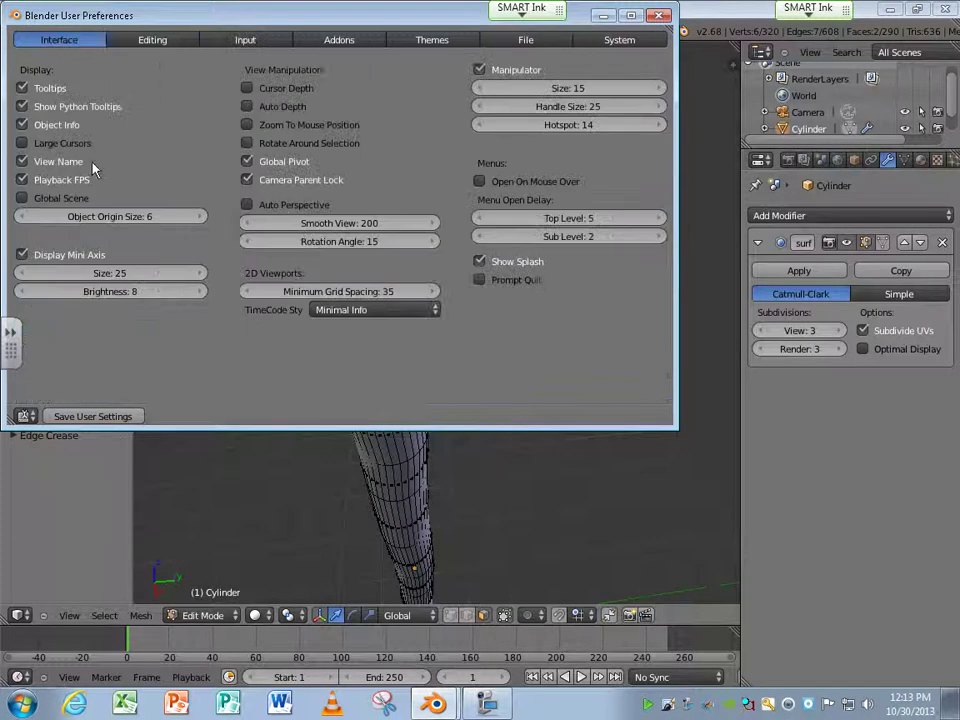
pyautogui.click(296, 143)
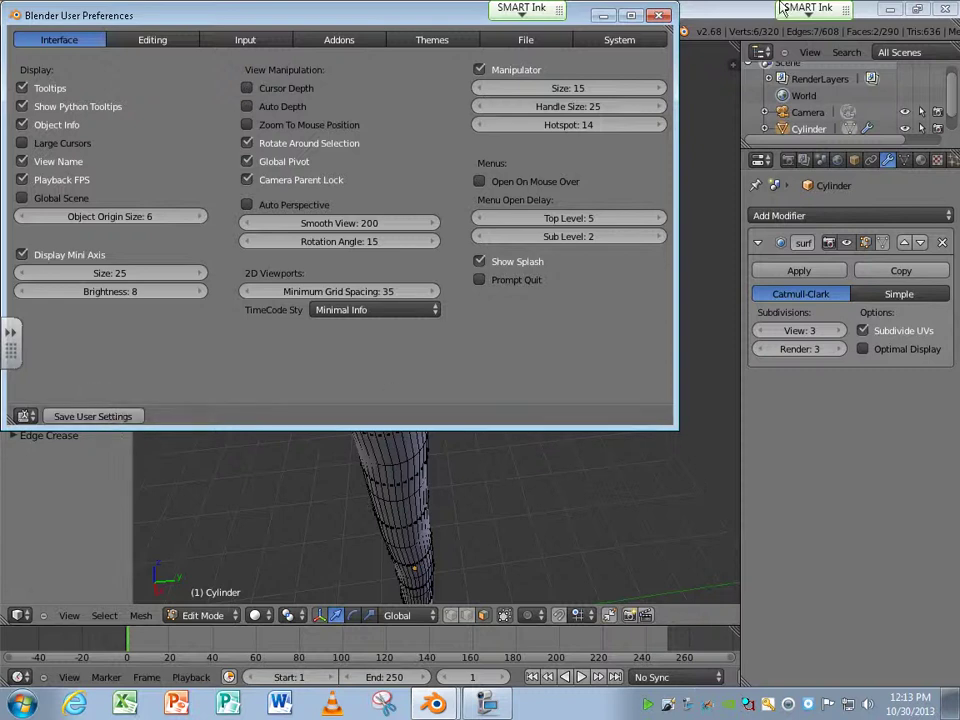
pyautogui.click(660, 15)
# Nudge the selected side face strip along X and Y to bulge the log.
pyautogui.moveTo(411, 349); pyautogui.dragTo(448, 358, button='middle')
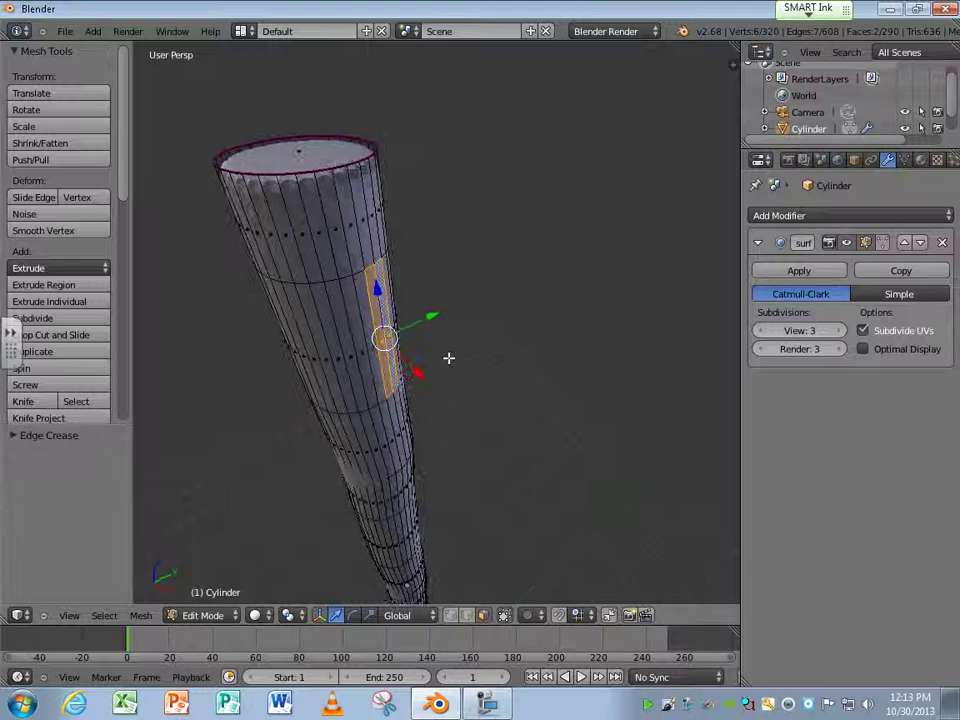
pyautogui.moveTo(420, 369); pyautogui.dragTo(421, 386)
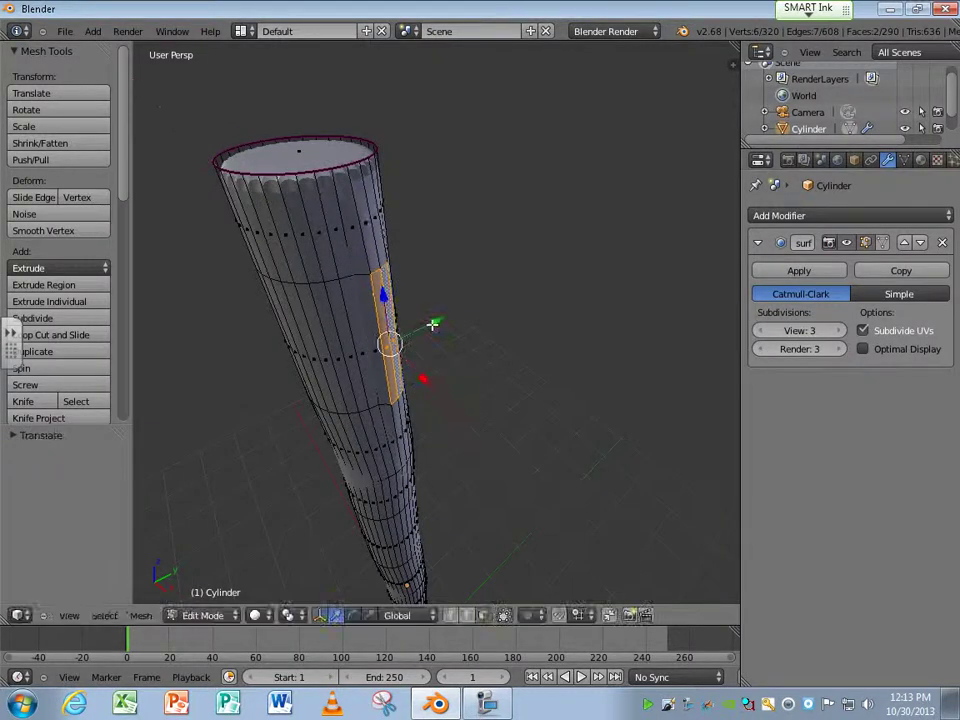
pyautogui.moveTo(435, 324); pyautogui.dragTo(439, 316)
pyautogui.moveTo(439, 330); pyautogui.dragTo(372, 392, button='middle')
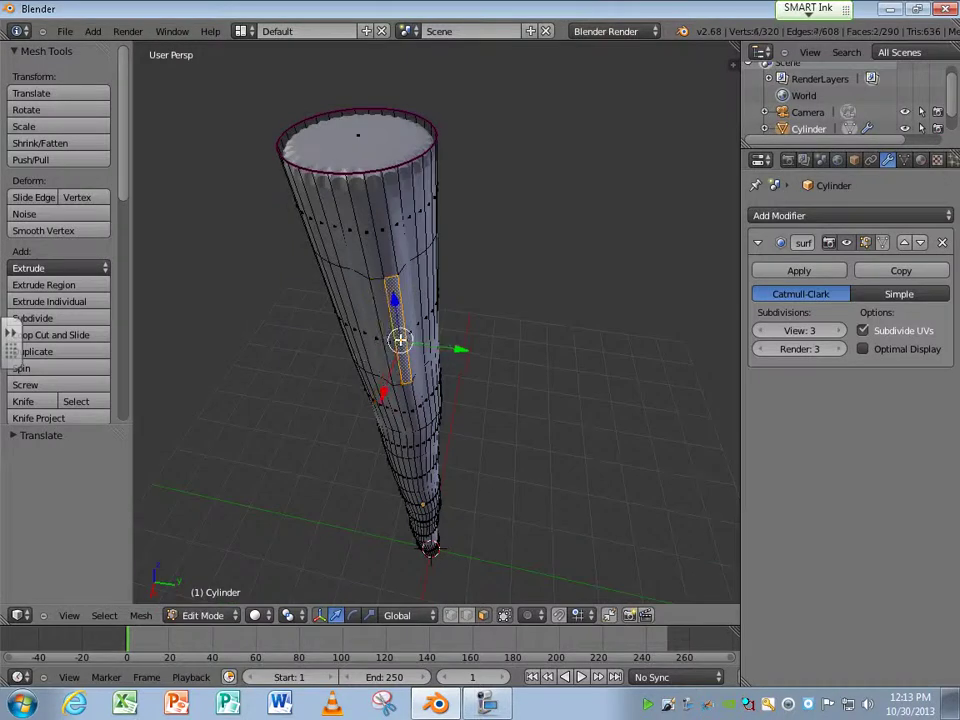
pyautogui.moveTo(385, 398); pyautogui.dragTo(386, 392)
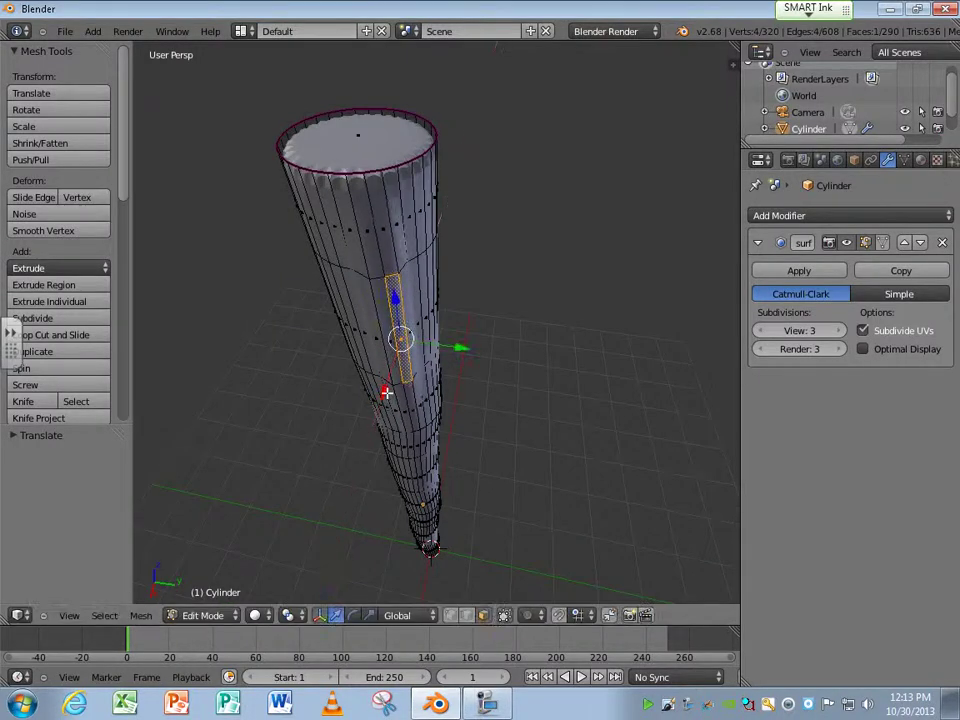
pyautogui.moveTo(459, 349); pyautogui.dragTo(454, 345)
pyautogui.moveTo(454, 345); pyautogui.dragTo(290, 482, button='middle')
# Shift a lower vertical edge and a middle edge slightly to roughen the surface.
pyautogui.rightClick(339, 471)
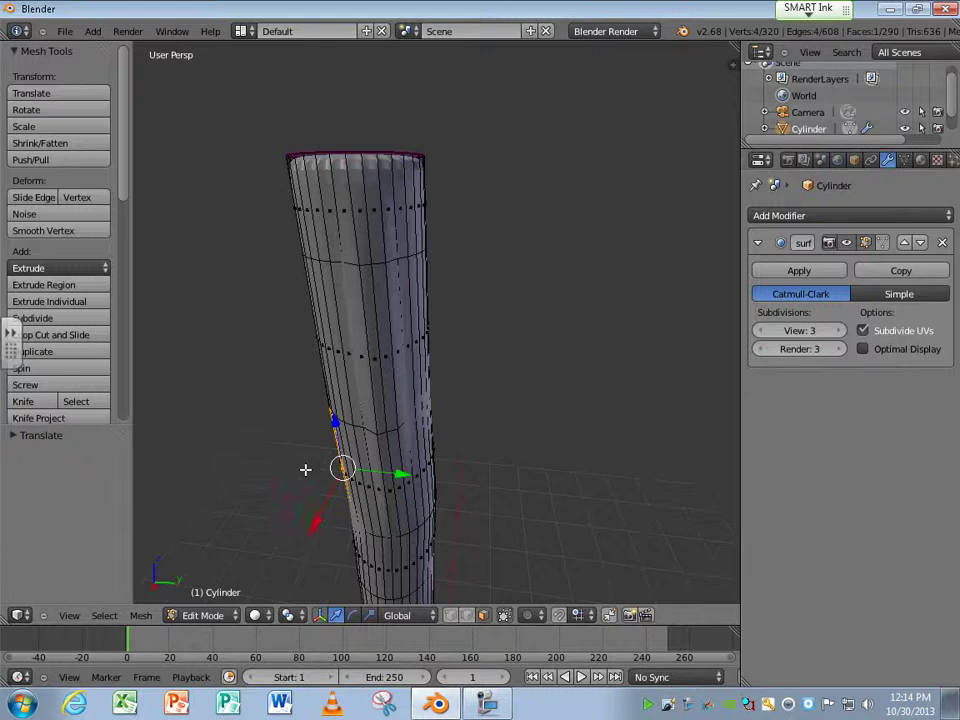
pyautogui.moveTo(342, 468); pyautogui.dragTo(343, 476)
pyautogui.scroll(-3, 357, 476)
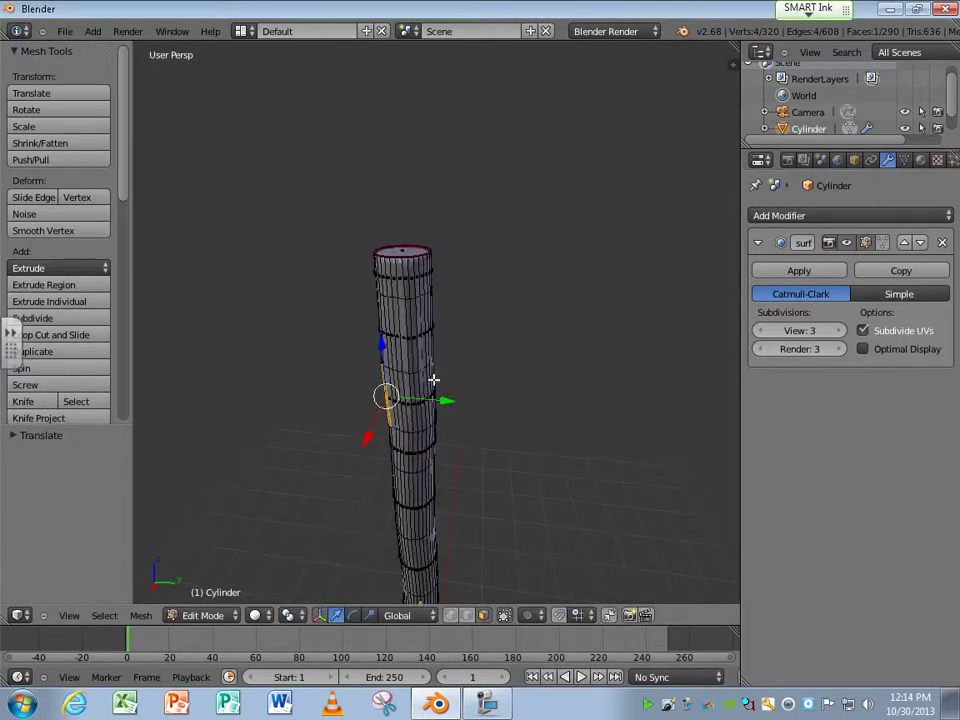
pyautogui.moveTo(455, 441); pyautogui.dragTo(429, 336, button='middle')
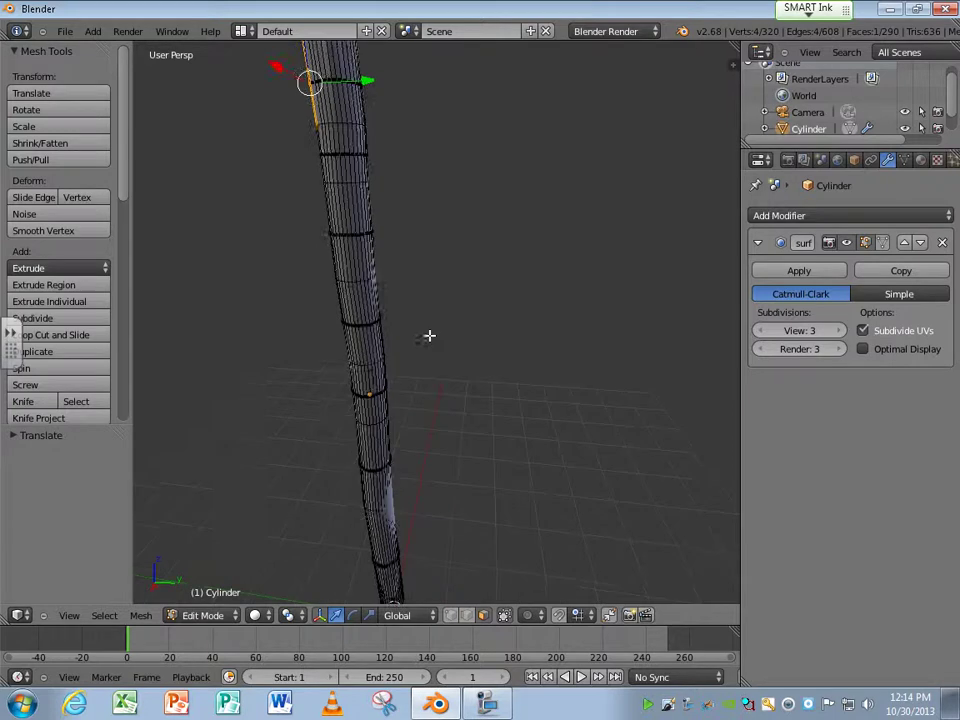
pyautogui.rightClick(370, 385)
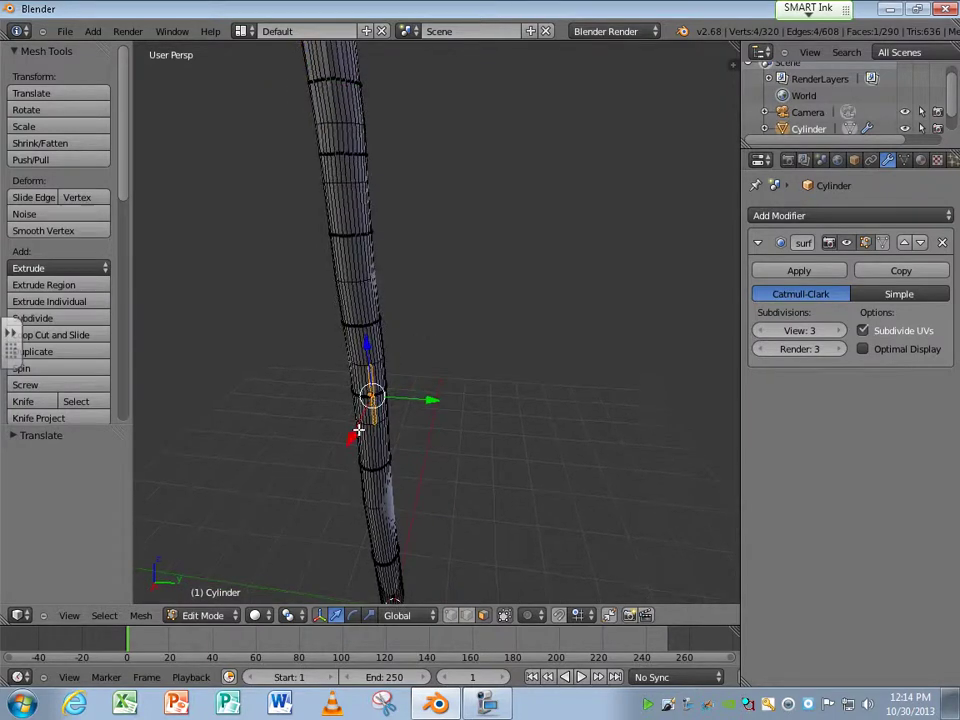
pyautogui.moveTo(357, 430); pyautogui.dragTo(449, 430, button='middle')
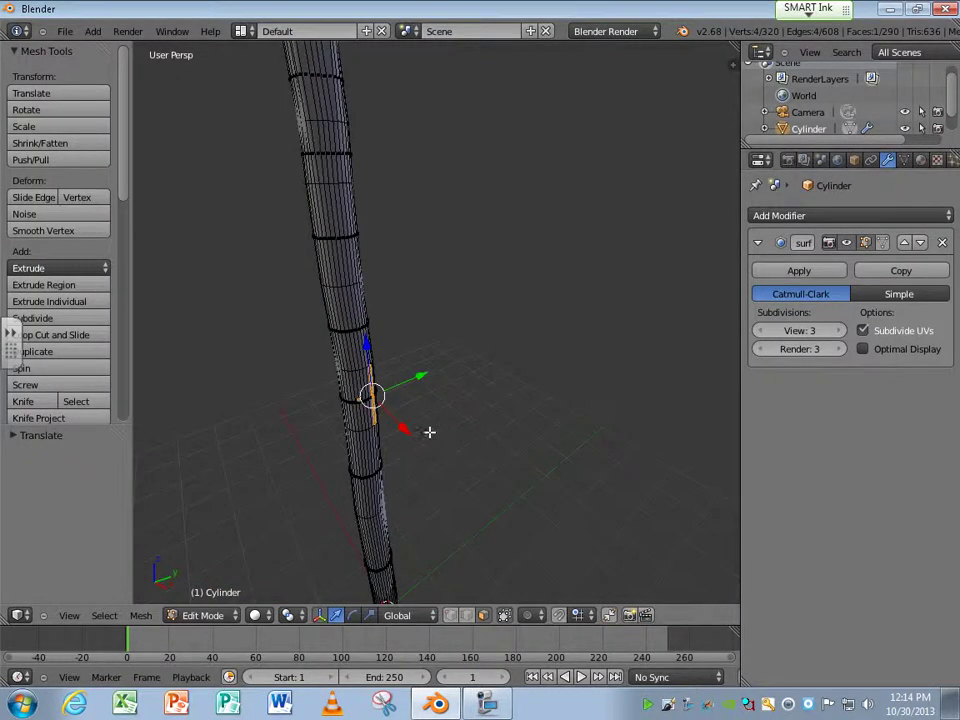
pyautogui.press('g')
pyautogui.click(432, 433)
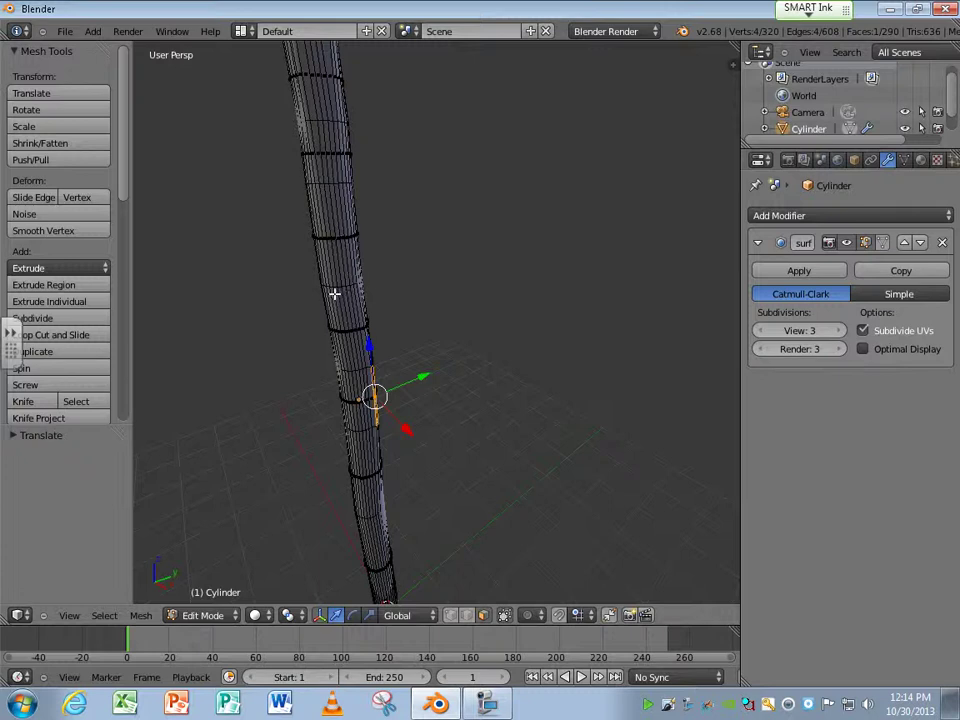
# Add a new edge loop around the log near its middle.
pyautogui.scroll(2, 334, 293)
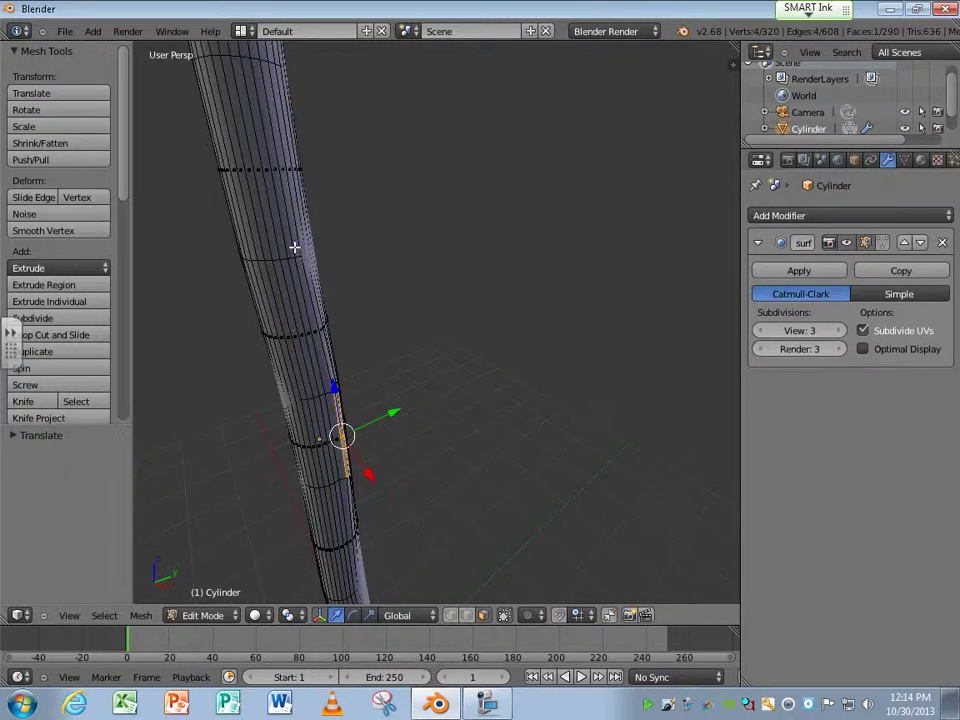
pyautogui.click(70, 334)
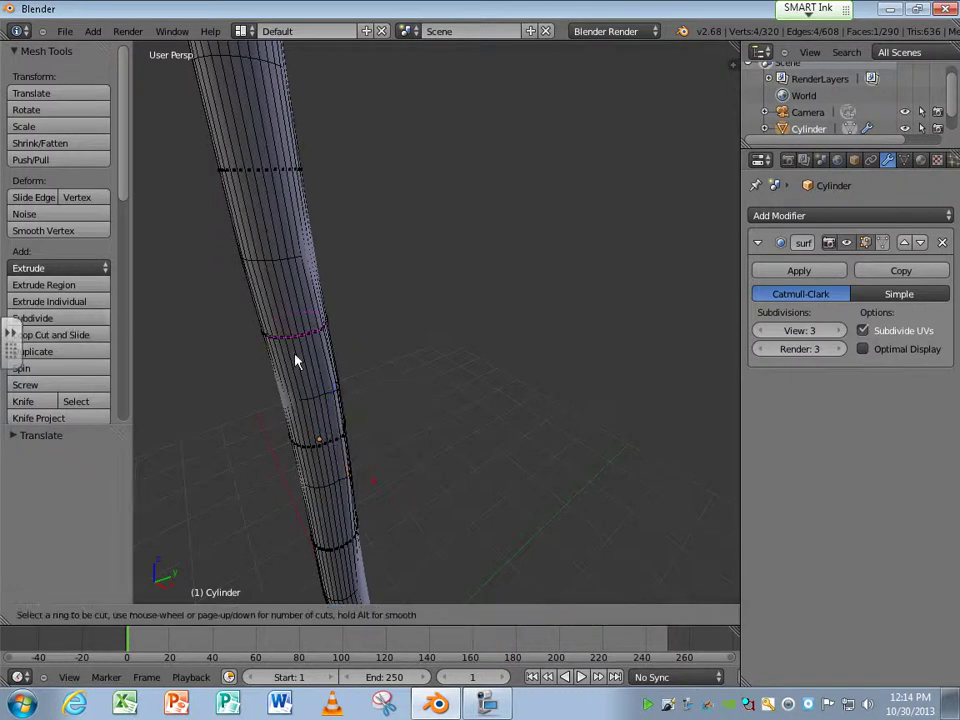
pyautogui.click(279, 331)
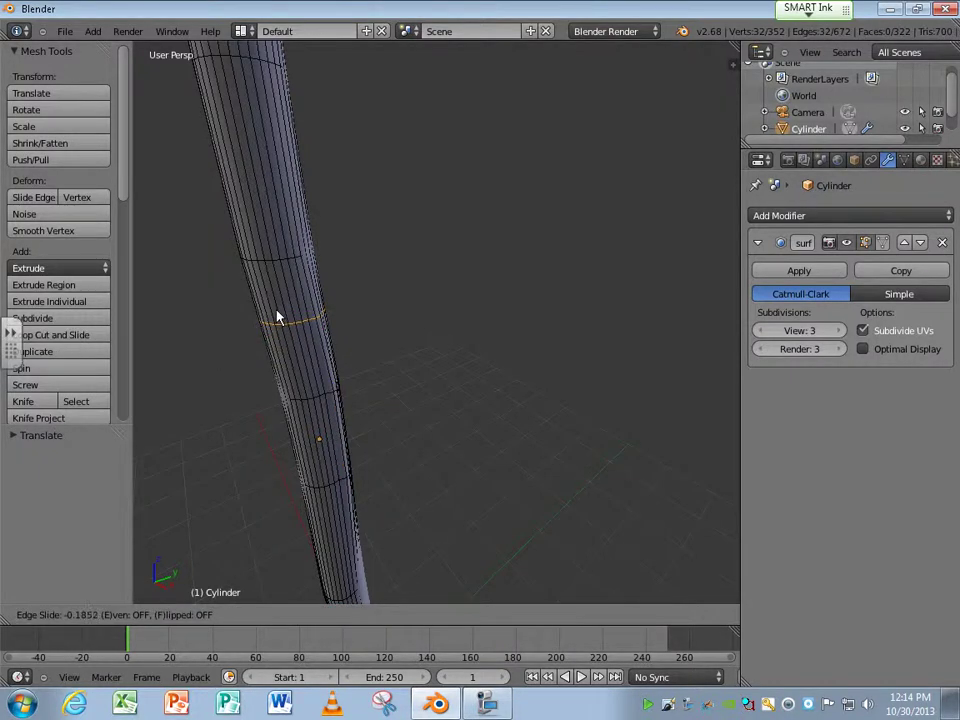
pyautogui.click(277, 305)
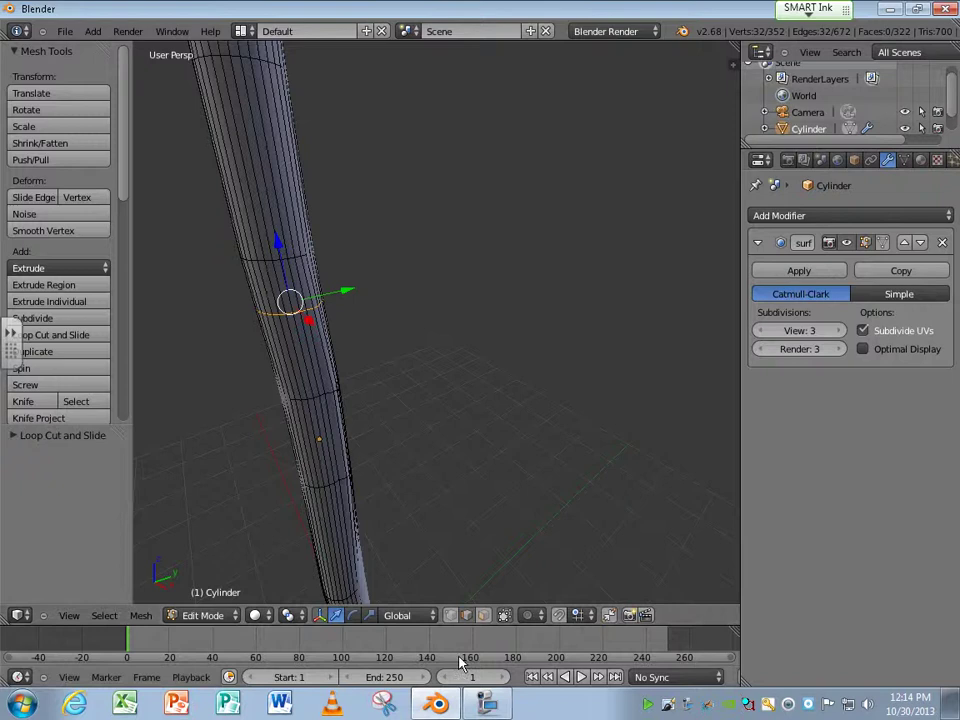
# Deselect all and pick a patch of four adjacent faces on the log's side.
pyautogui.press('a')
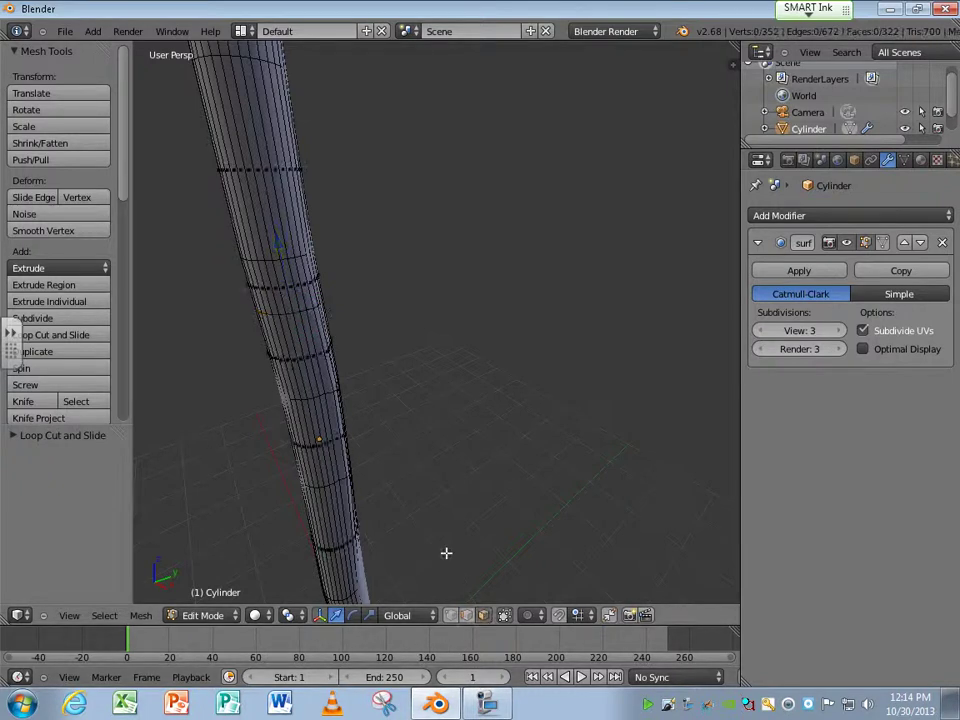
pyautogui.rightClick(288, 289)
pyautogui.keyDown('shift'); pyautogui.rightClick(285, 292); pyautogui.keyUp('shift')
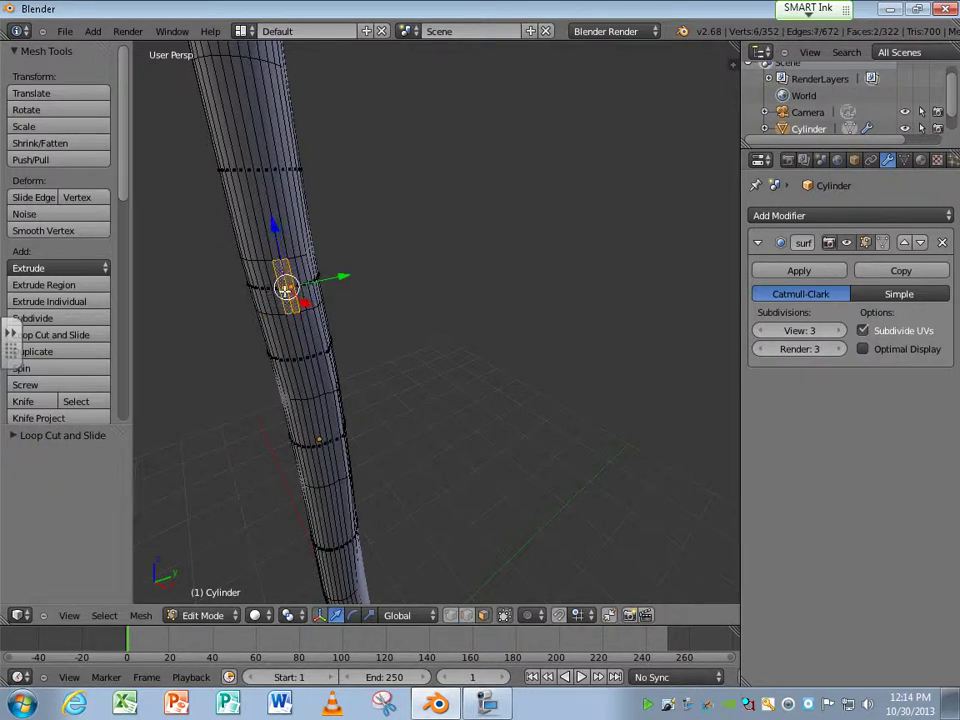
pyautogui.keyDown('shift'); pyautogui.rightClick(281, 296); pyautogui.keyUp('shift')
pyautogui.keyDown('shift'); pyautogui.rightClick(299, 291); pyautogui.keyUp('shift')
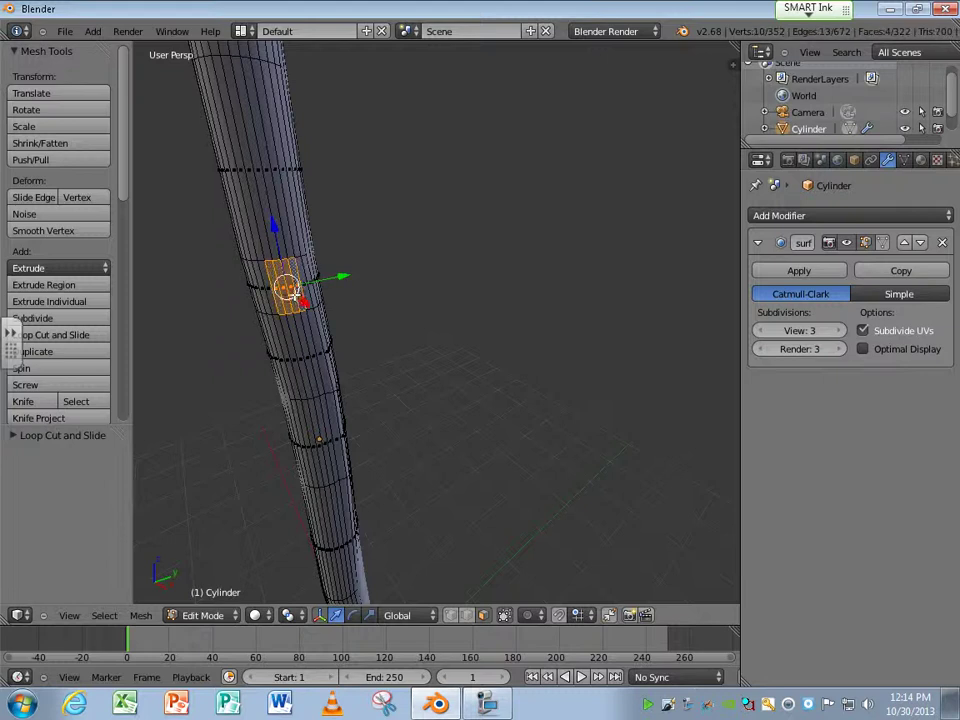
# Extrude the four-face patch outward along global X into a branch stub.
pyautogui.moveTo(329, 298); pyautogui.dragTo(196, 320, button='middle')
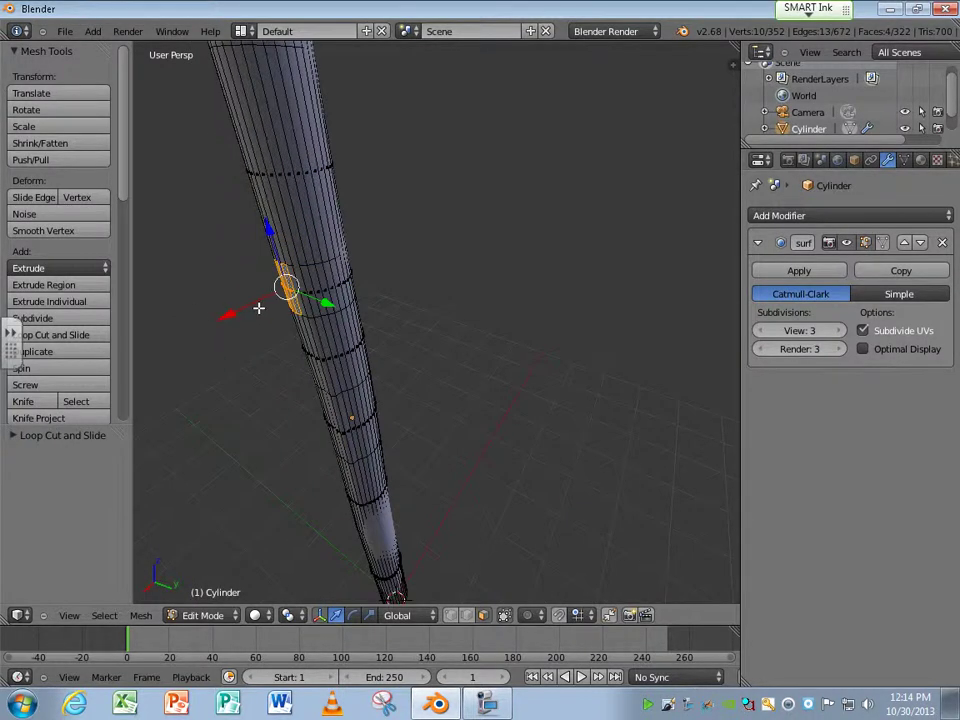
pyautogui.press('e')
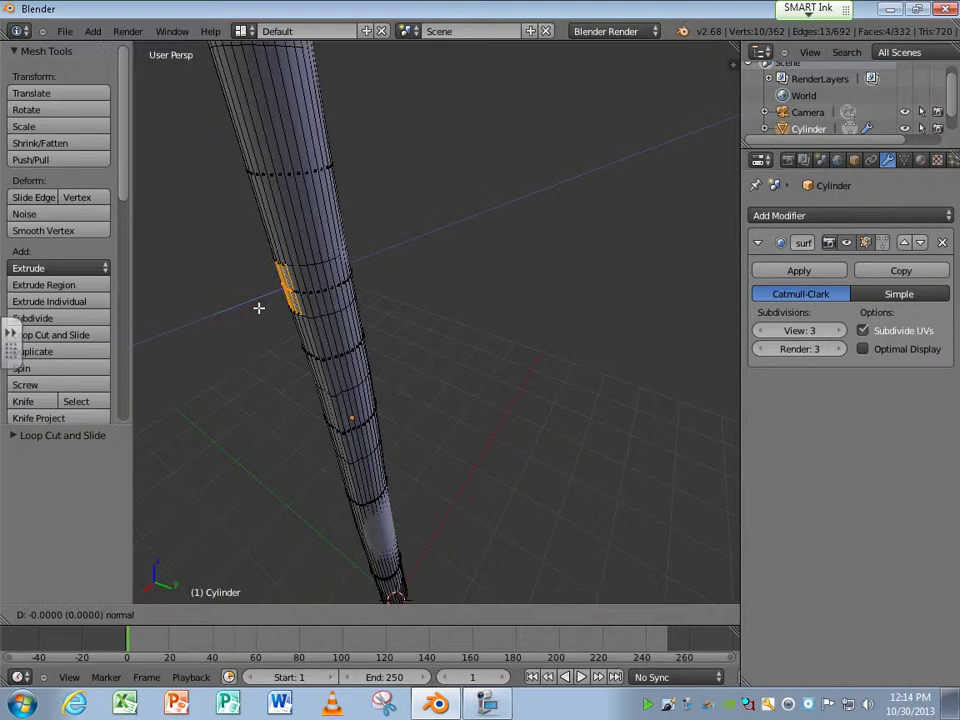
pyautogui.press('x')
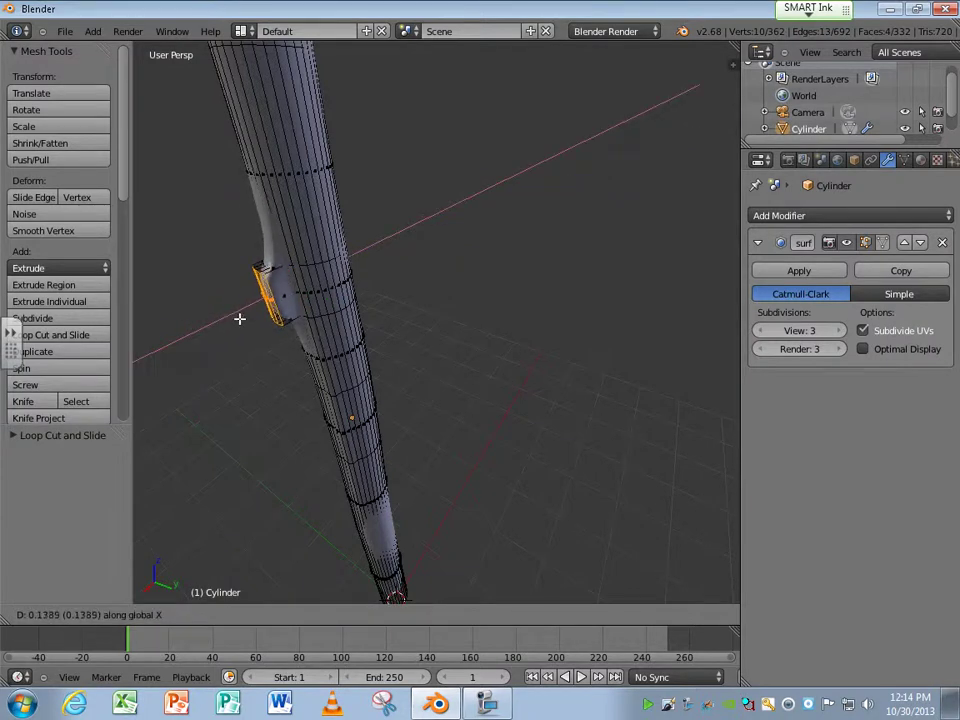
pyautogui.click(235, 319)
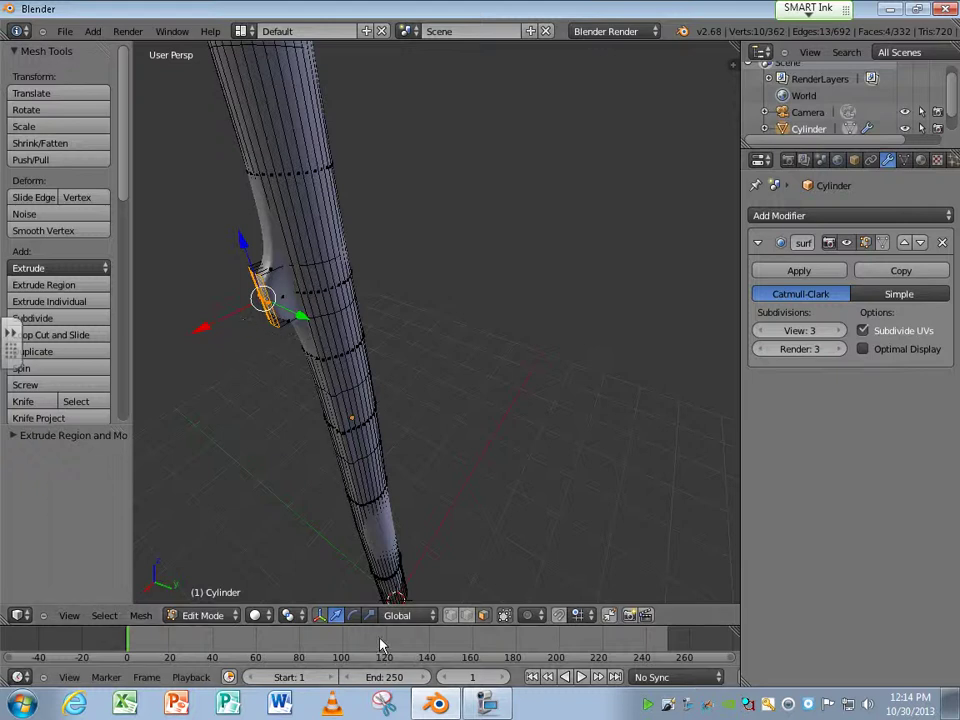
# Tilt the stub about -24.89° and raise it slightly along Z.
pyautogui.click(352, 615)
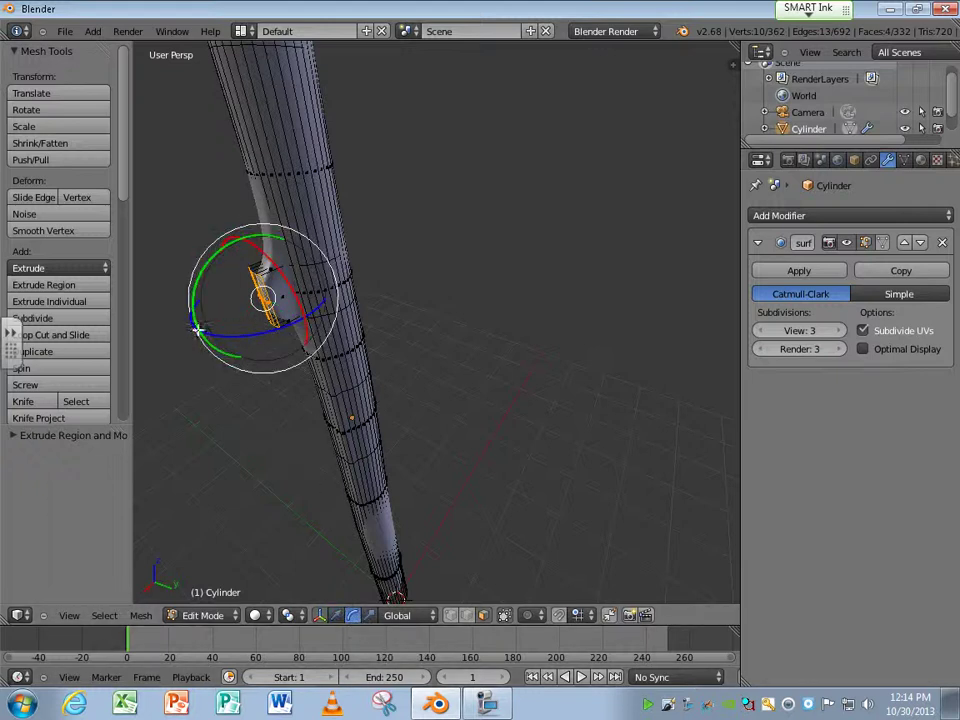
pyautogui.moveTo(197, 330); pyautogui.dragTo(206, 300)
pyautogui.click(336, 615)
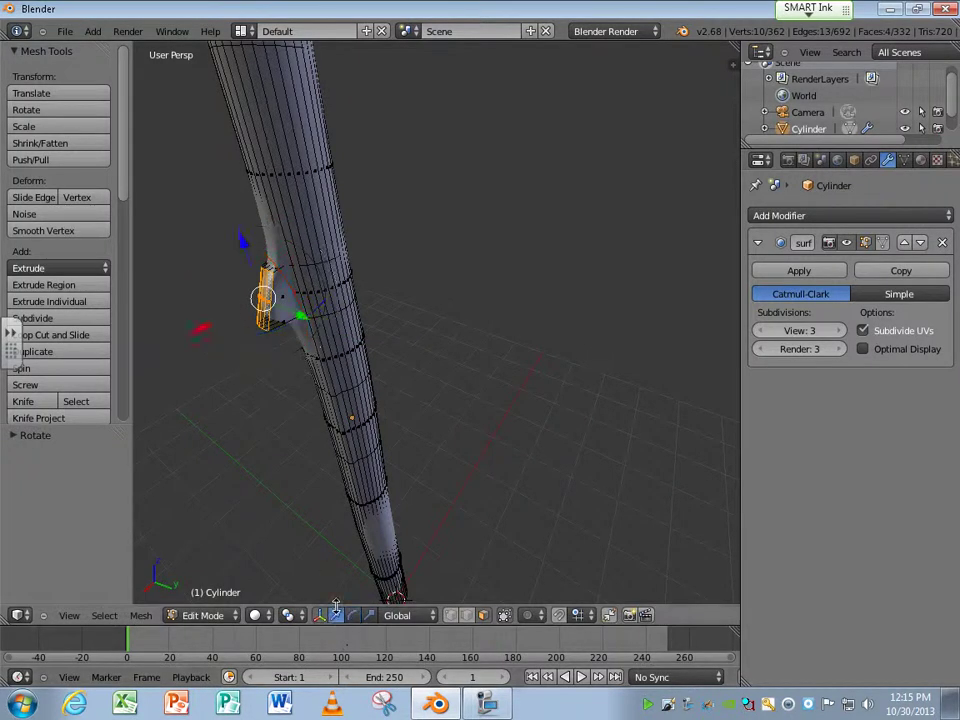
pyautogui.moveTo(235, 242); pyautogui.dragTo(246, 227)
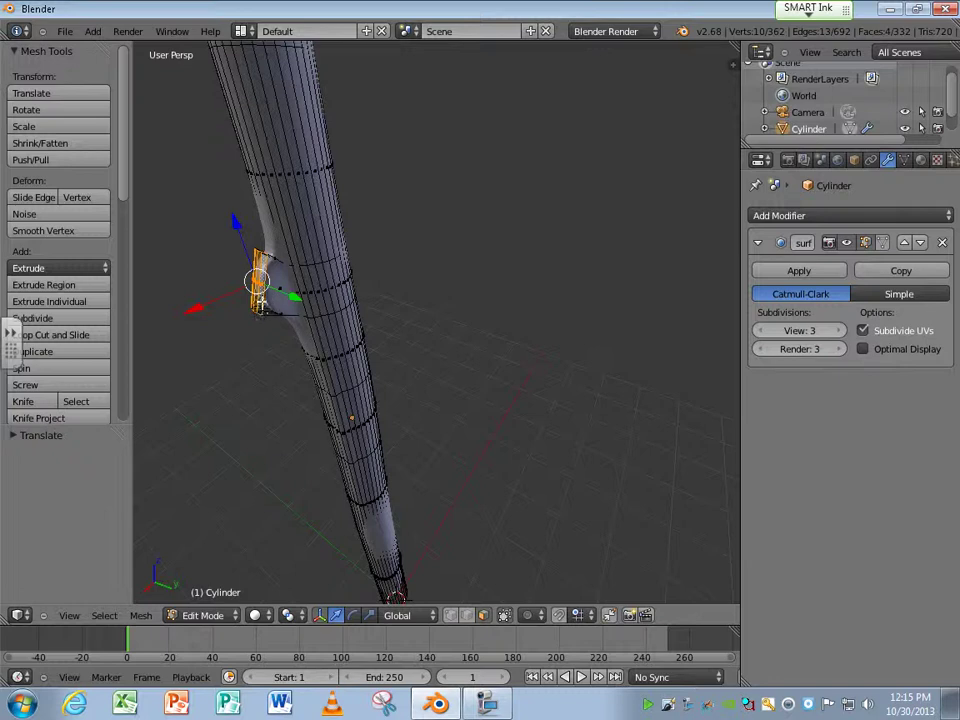
# Hide the subdivision preview in edit mode and clear the selection on the stub.
pyautogui.click(865, 243)
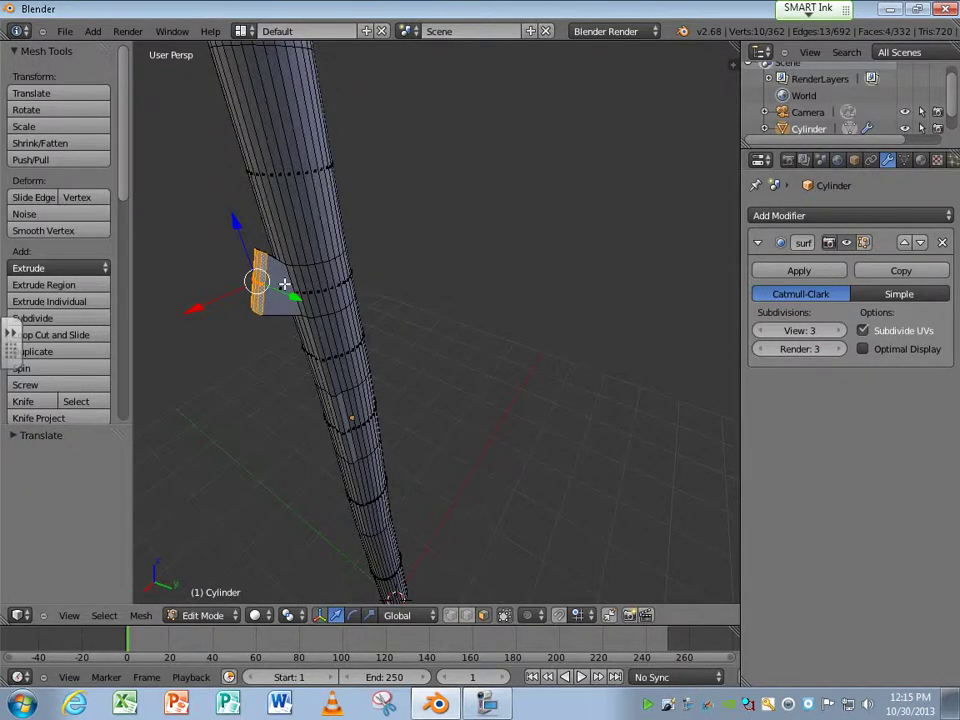
pyautogui.scroll(3, 275, 285)
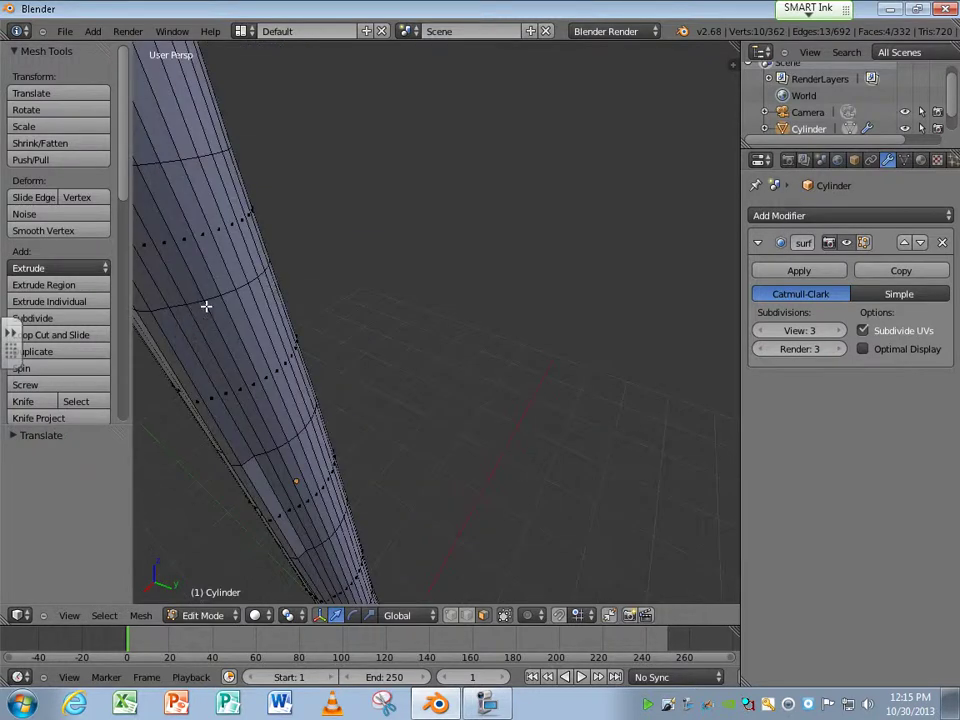
pyautogui.moveTo(255, 298); pyautogui.dragTo(339, 319, button='middle')
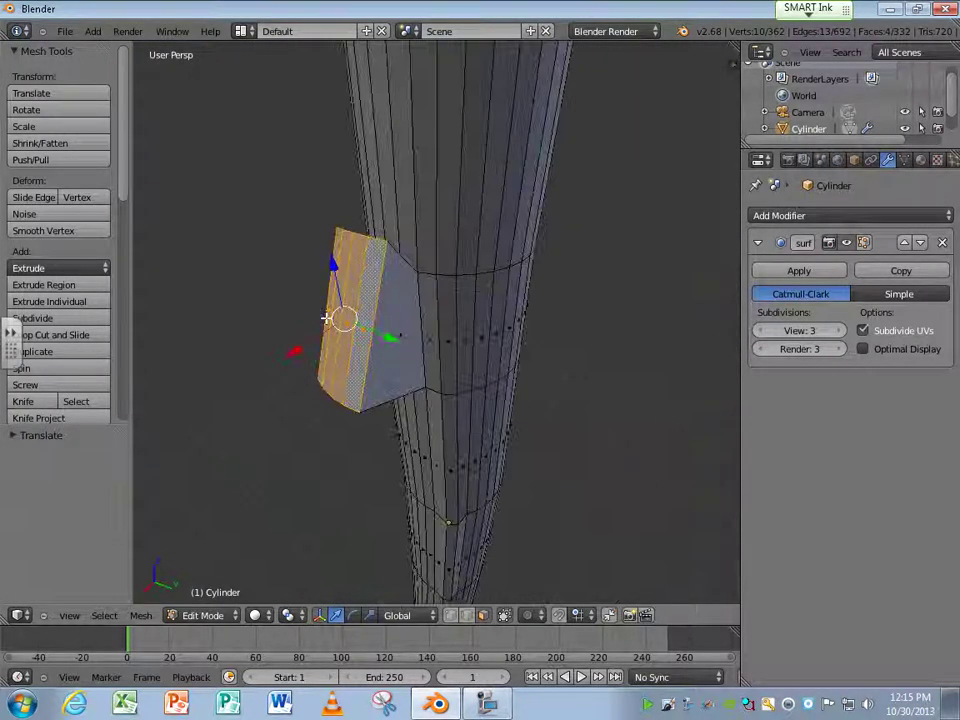
pyautogui.rightClick(417, 319)
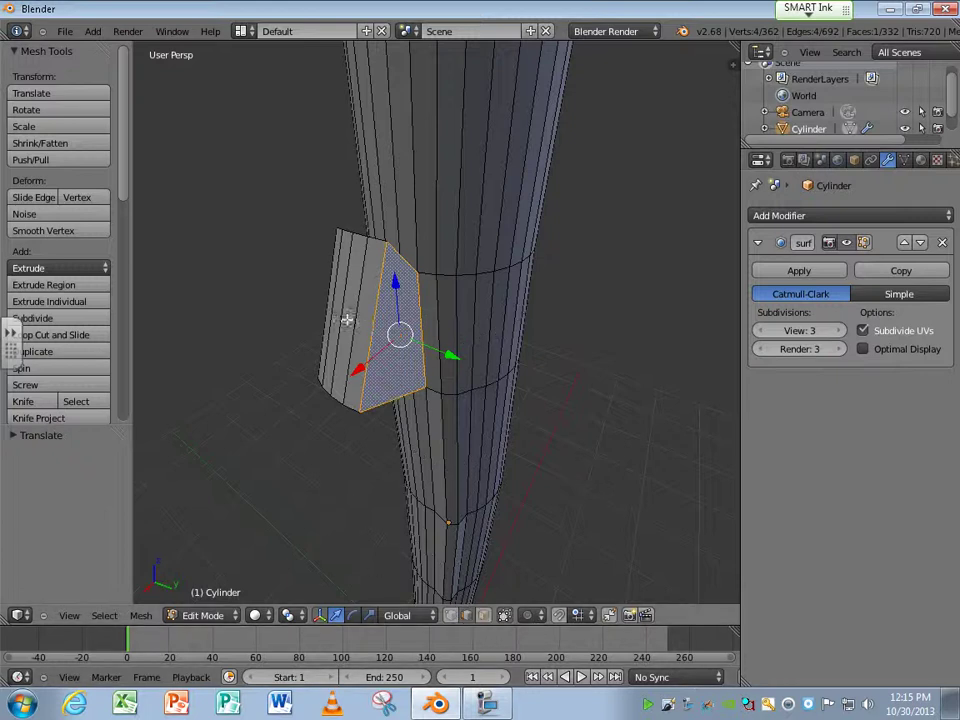
pyautogui.press('a')
# Select the ring of junction edges where the knot meets the log.
pyautogui.rightClick(420, 315)
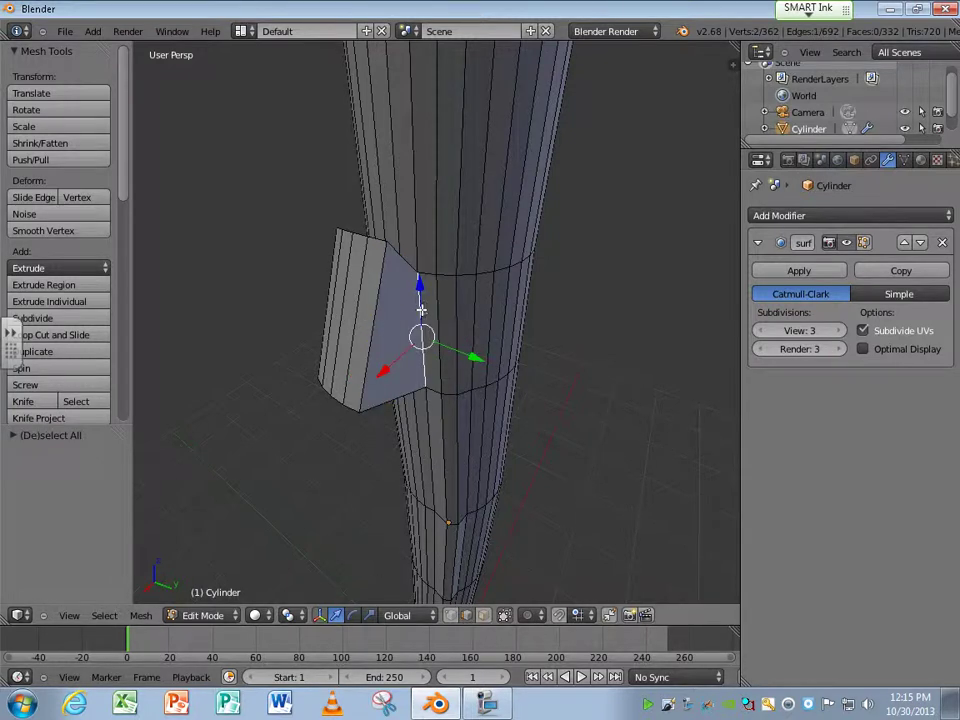
pyautogui.moveTo(421, 310)
pyautogui.mouseDown(button='middle')
pyautogui.moveTo(418, 318)
pyautogui.moveTo(410, 300)
pyautogui.mouseUp(button='middle')
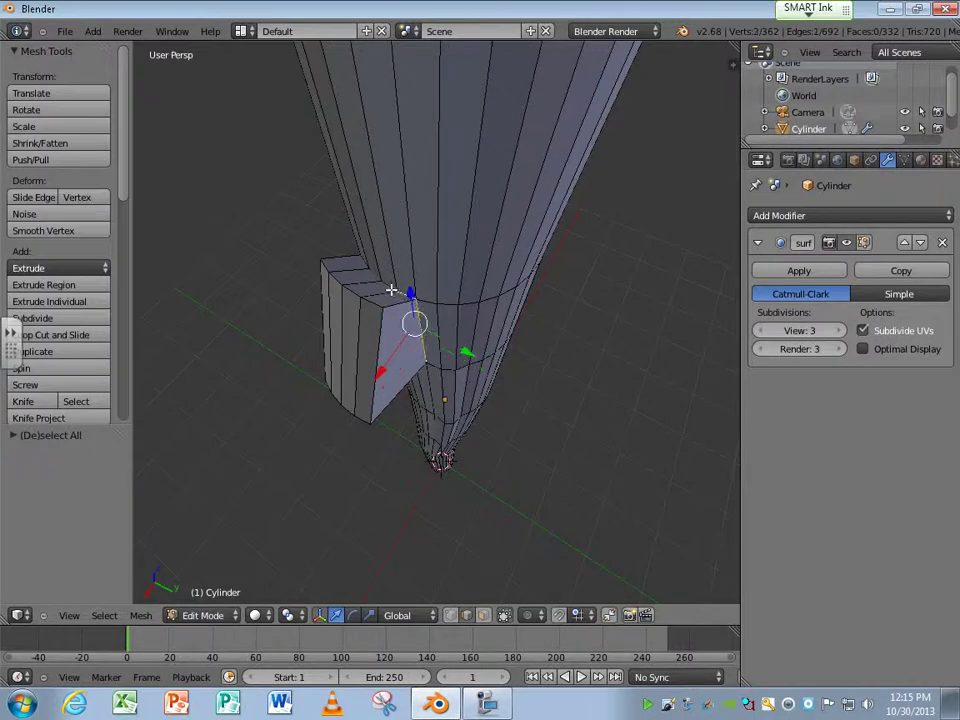
pyautogui.rightClick(378, 280)
pyautogui.rightClick(367, 291)
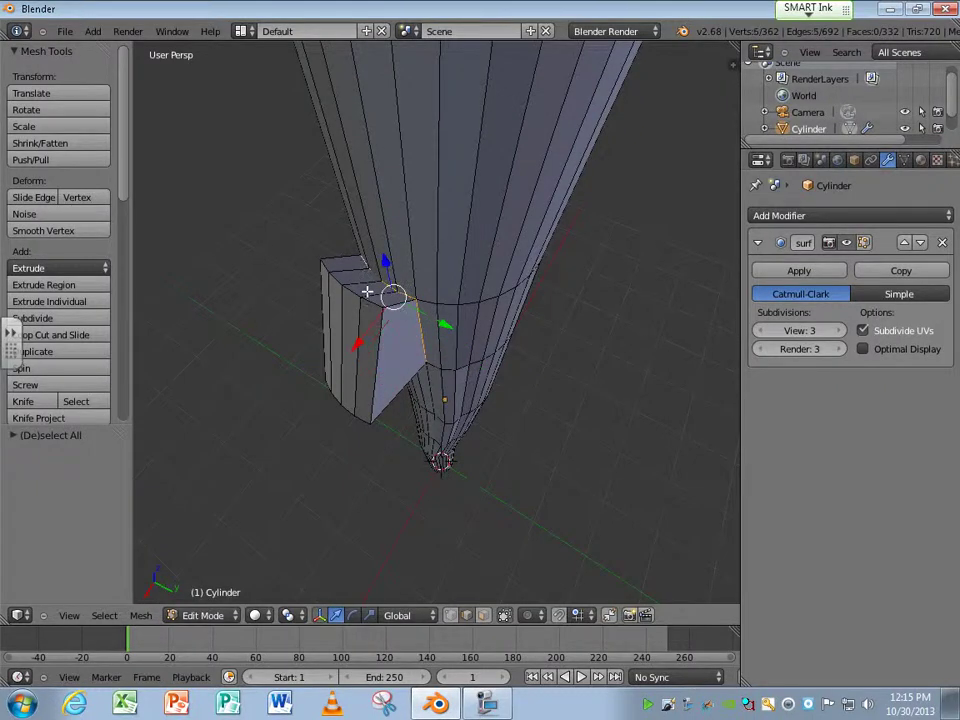
pyautogui.moveTo(368, 308); pyautogui.dragTo(300, 227, button='middle')
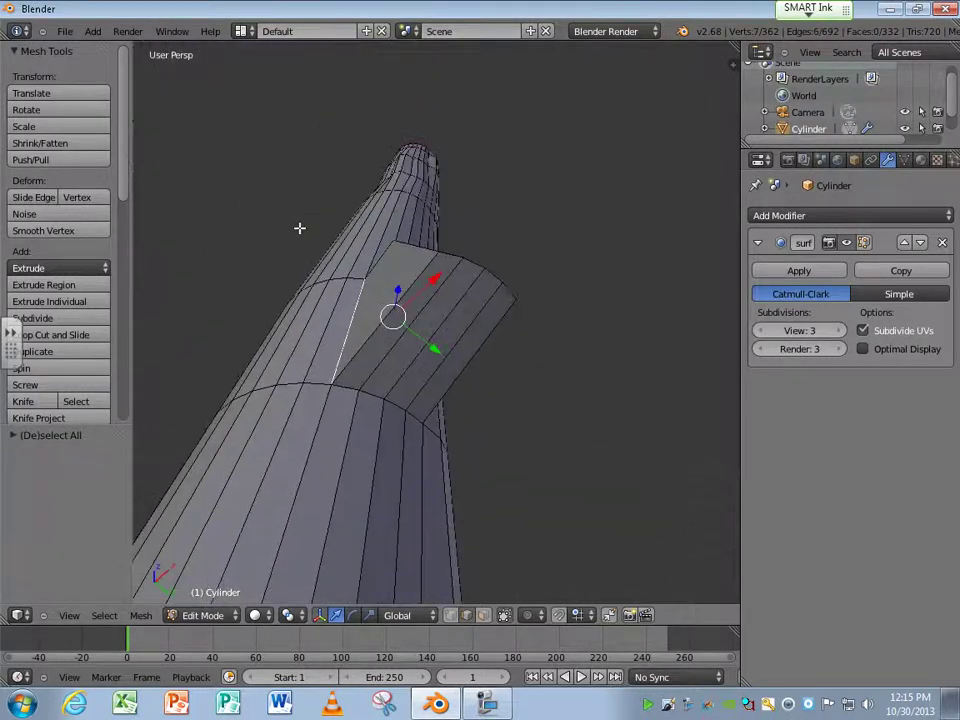
pyautogui.keyDown('shift'); pyautogui.rightClick(335, 383); pyautogui.keyUp('shift')
pyautogui.keyDown('shift'); pyautogui.rightClick(370, 393); pyautogui.keyUp('shift')
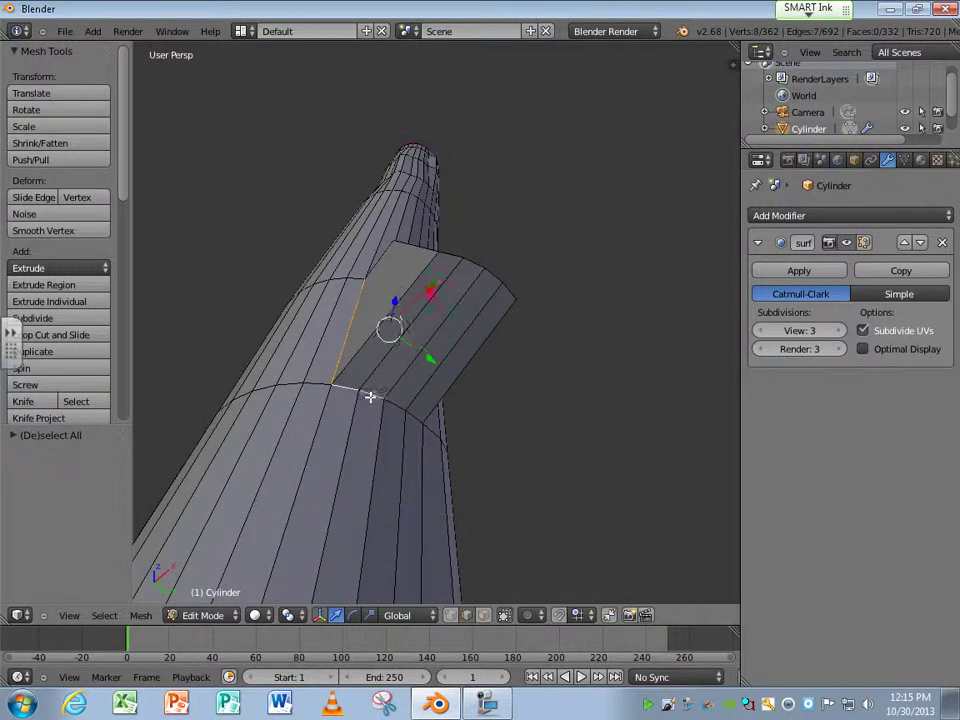
pyautogui.keyDown('shift'); pyautogui.rightClick(420, 416); pyautogui.keyUp('shift')
# Show the smoothed result in edit mode and crease the knot's junction edges by about 0.86.
pyautogui.moveTo(435, 397); pyautogui.dragTo(579, 422, button='middle')
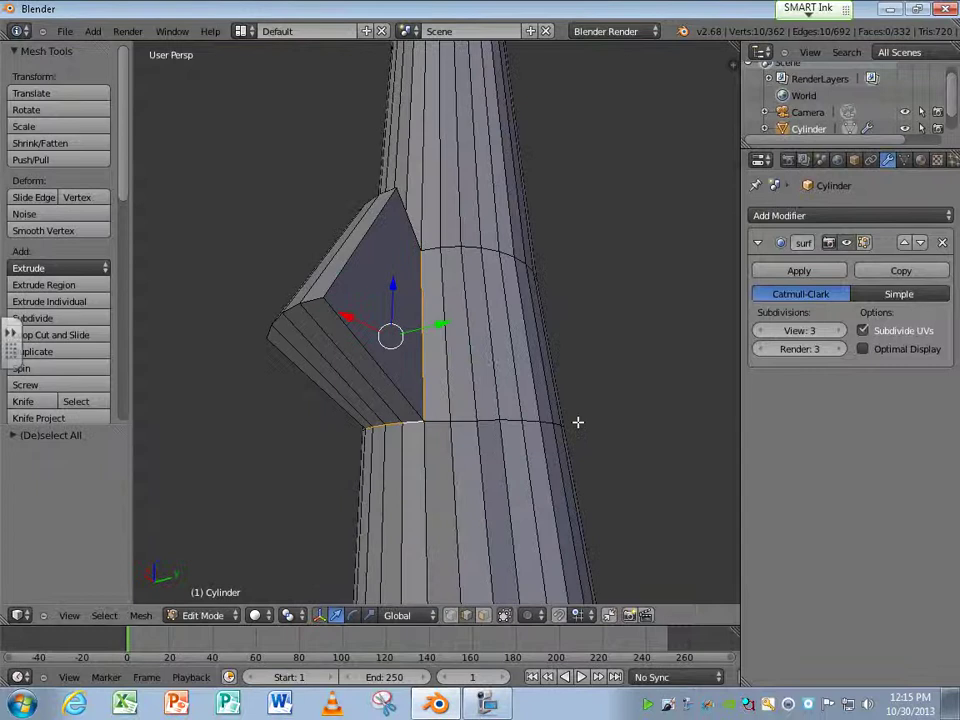
pyautogui.click(864, 243)
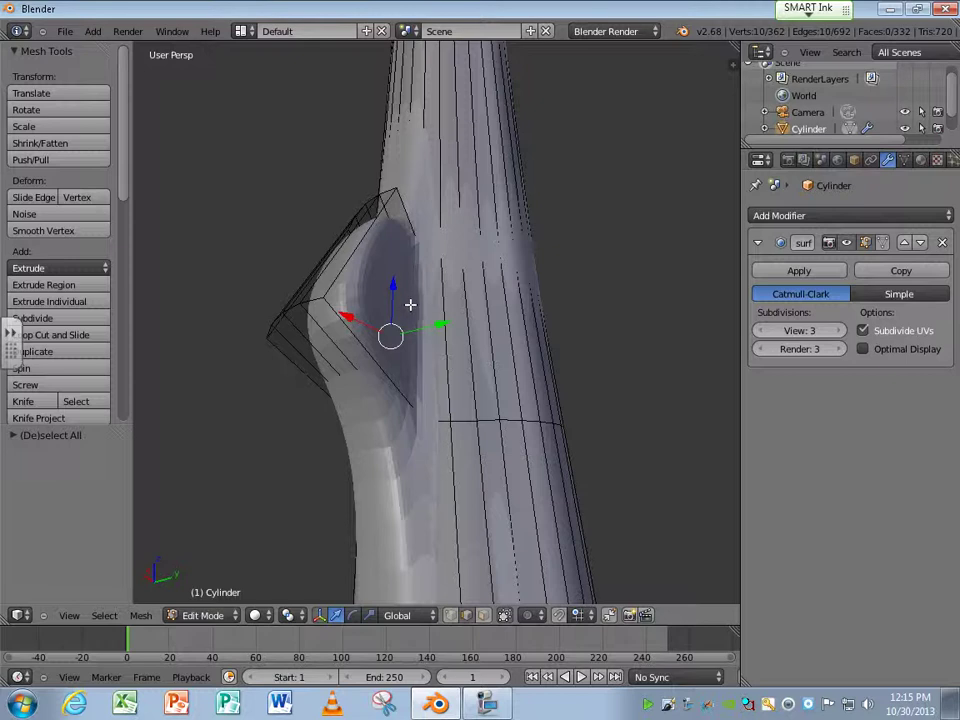
pyautogui.moveTo(410, 304); pyautogui.dragTo(398, 333, button='middle')
pyautogui.hotkey('shift', 'e')
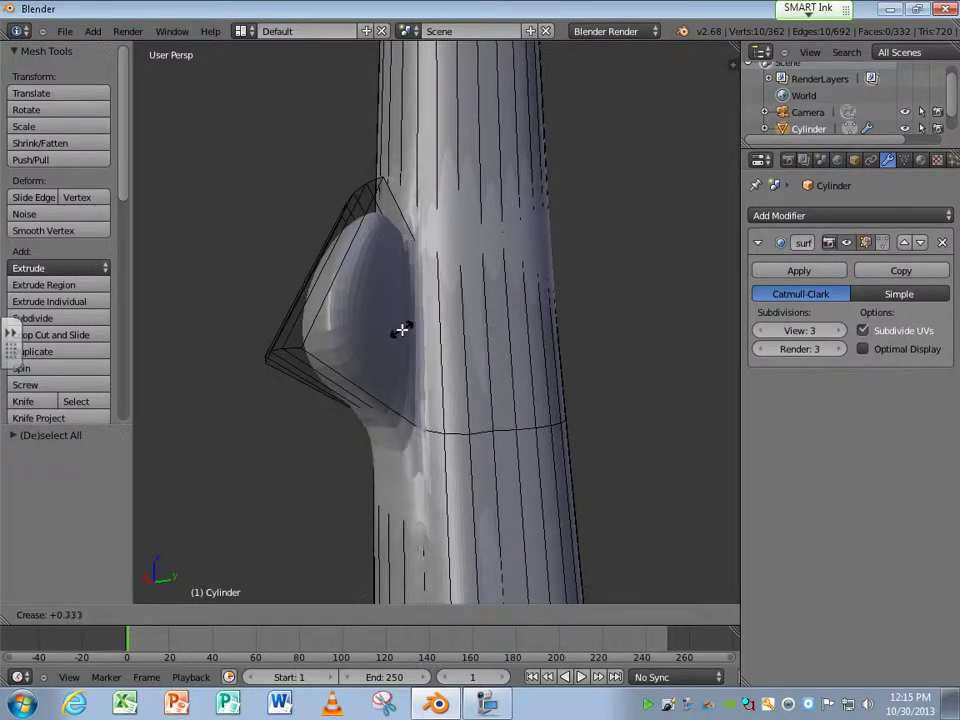
pyautogui.click(401, 330)
# Pick some rim edges on the knot's cut end and preview it in textured shading.
pyautogui.moveTo(348, 306); pyautogui.dragTo(379, 328, button='middle')
pyautogui.rightClick(351, 366)
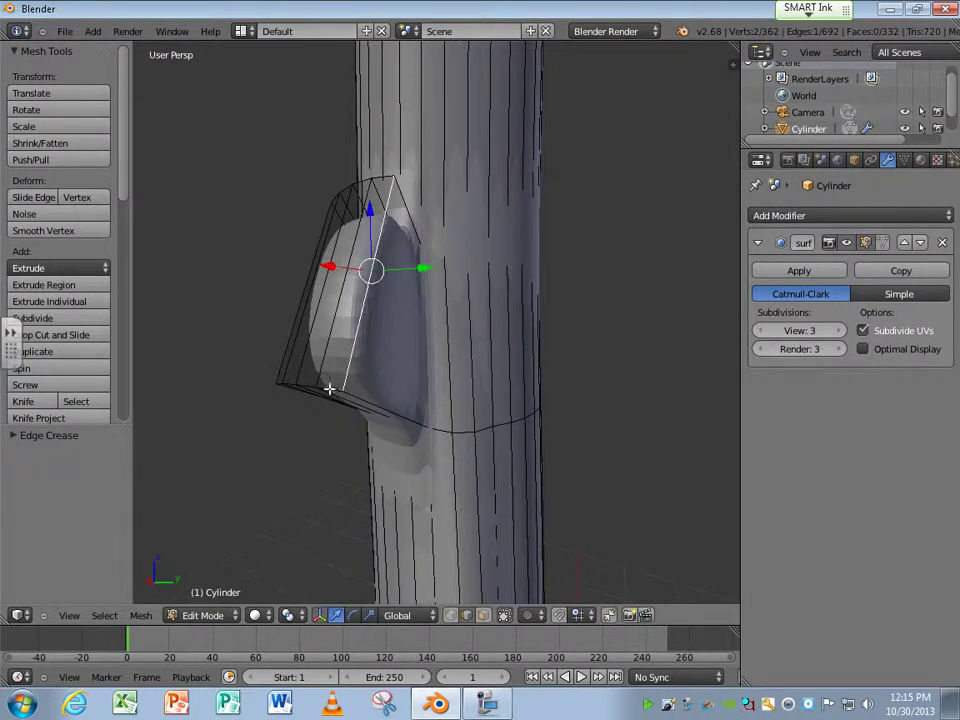
pyautogui.keyDown('shift'); pyautogui.rightClick(311, 388); pyautogui.keyUp('shift')
pyautogui.keyDown('shift'); pyautogui.rightClick(288, 381); pyautogui.keyUp('shift')
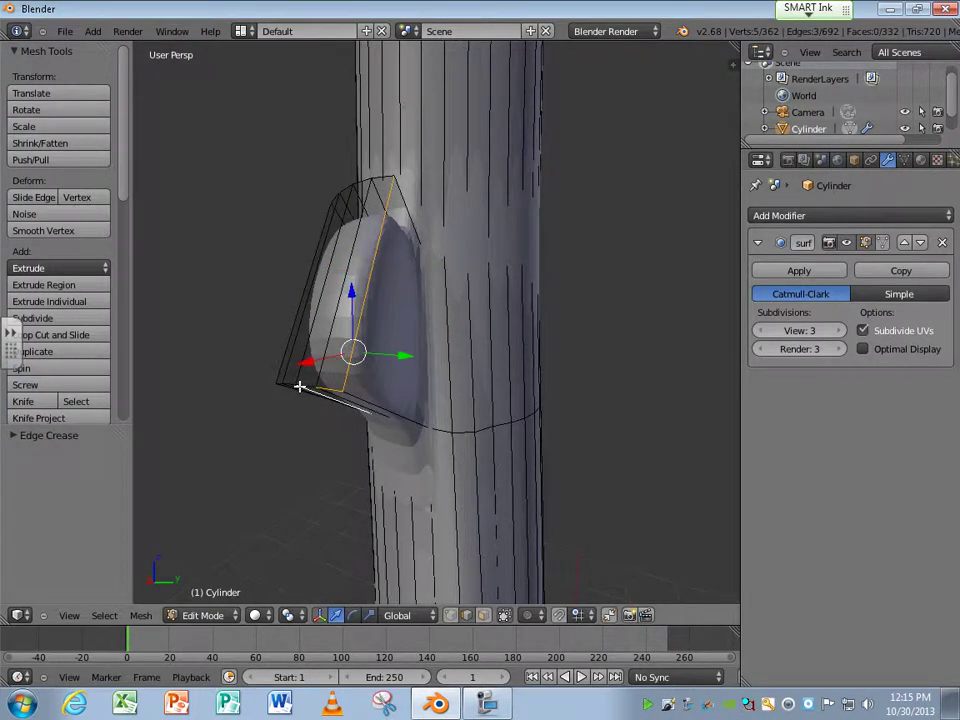
pyautogui.hotkey('alt', 'z')
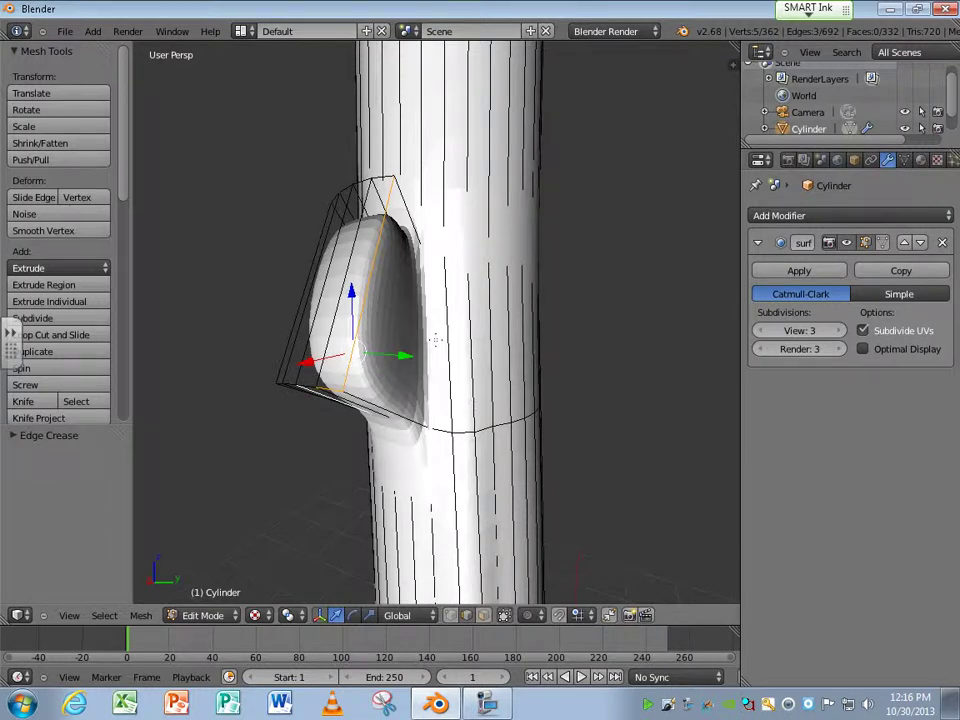
pyautogui.hotkey('alt', 'z')
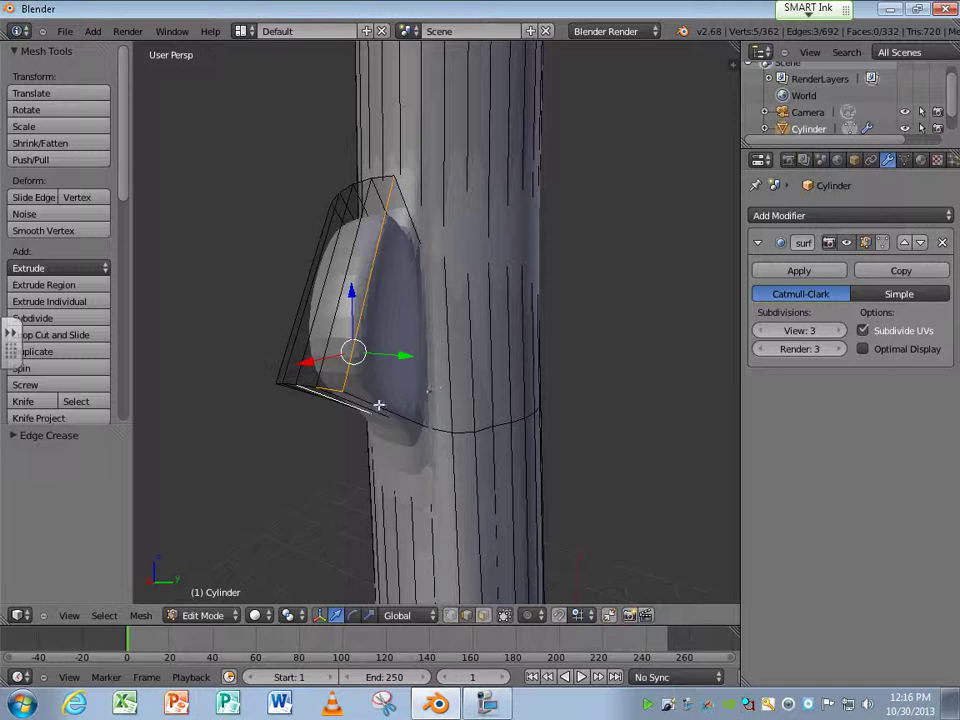
# Select the bottom, side and top rim edges of the cut end and crease them.
pyautogui.rightClick(306, 385)
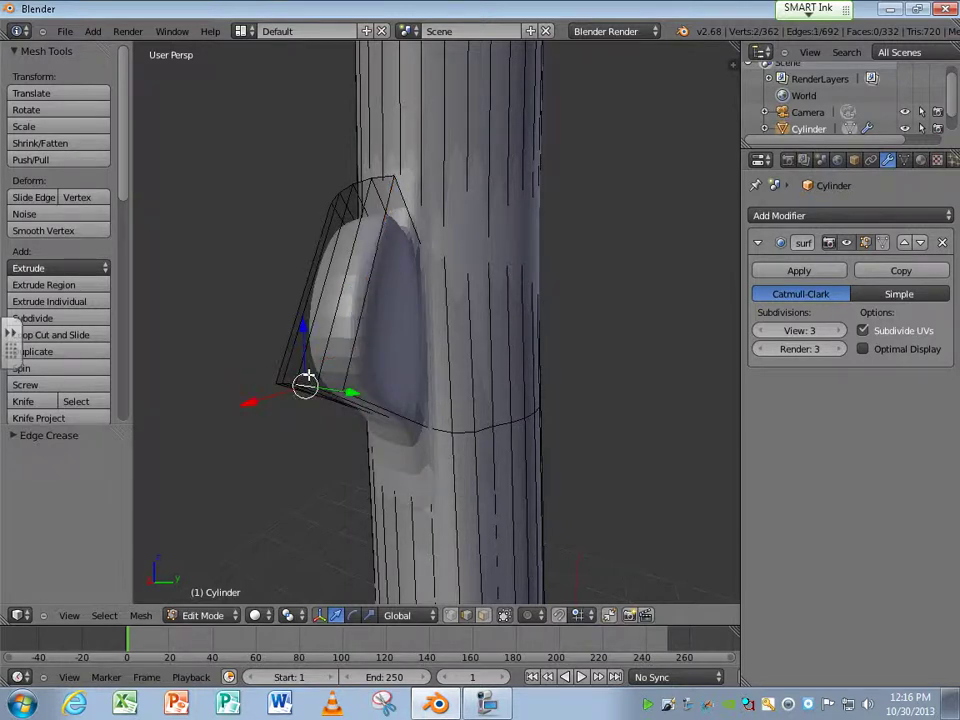
pyautogui.moveTo(307, 375); pyautogui.dragTo(257, 394, button='middle')
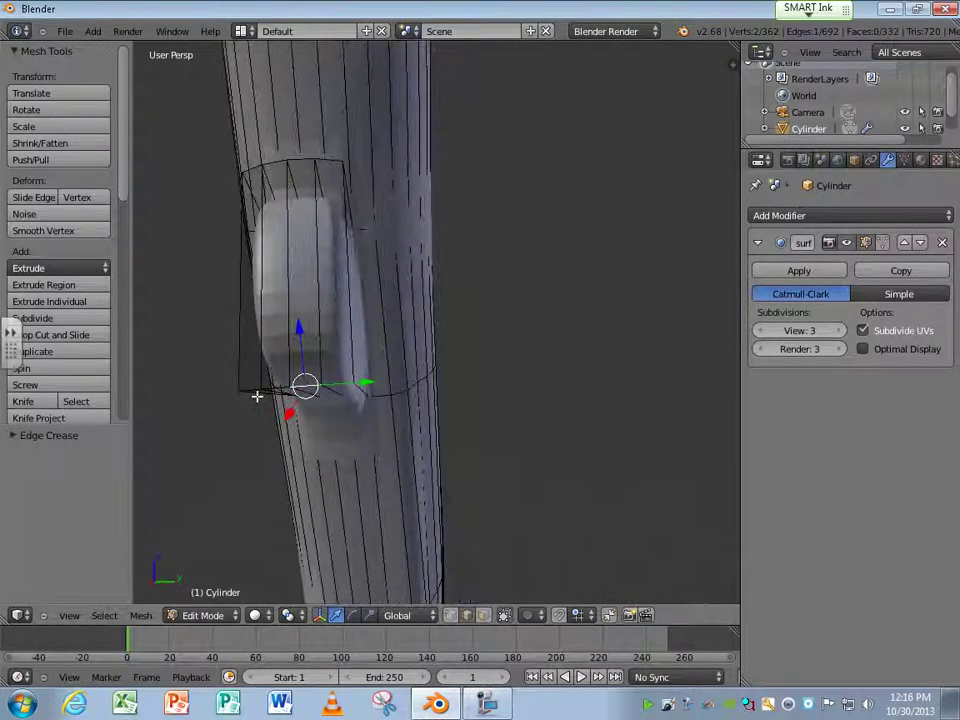
pyautogui.keyDown('shift'); pyautogui.rightClick(242, 349); pyautogui.keyUp('shift')
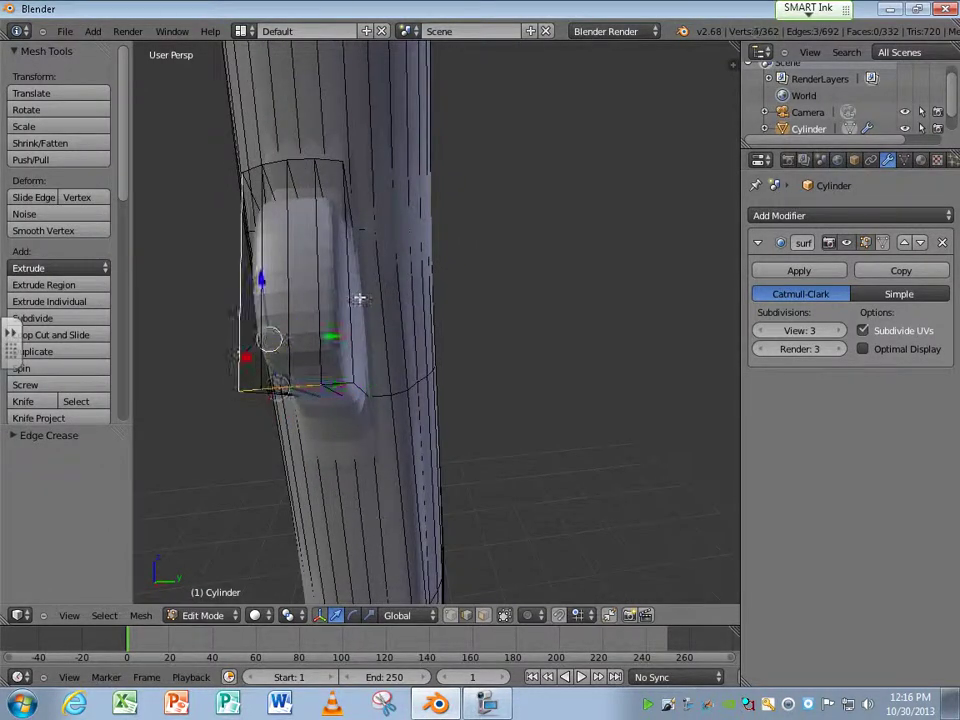
pyautogui.keyDown('shift'); pyautogui.rightClick(342, 372); pyautogui.keyUp('shift')
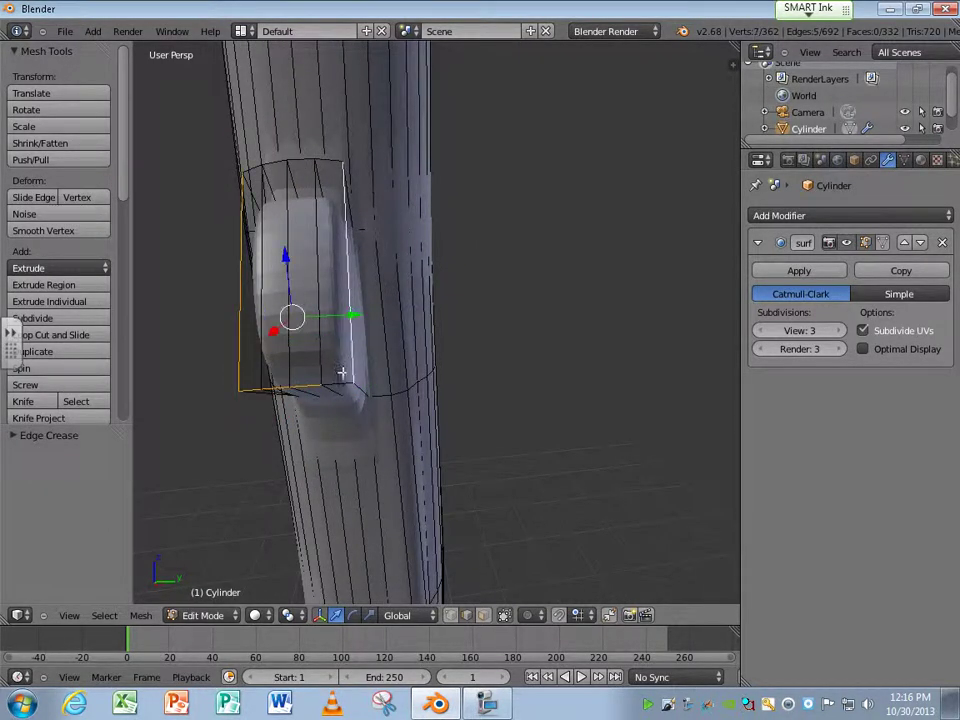
pyautogui.keyDown('shift'); pyautogui.rightClick(326, 161); pyautogui.keyUp('shift')
pyautogui.keyDown('shift'); pyautogui.rightClick(245, 170); pyautogui.keyUp('shift')
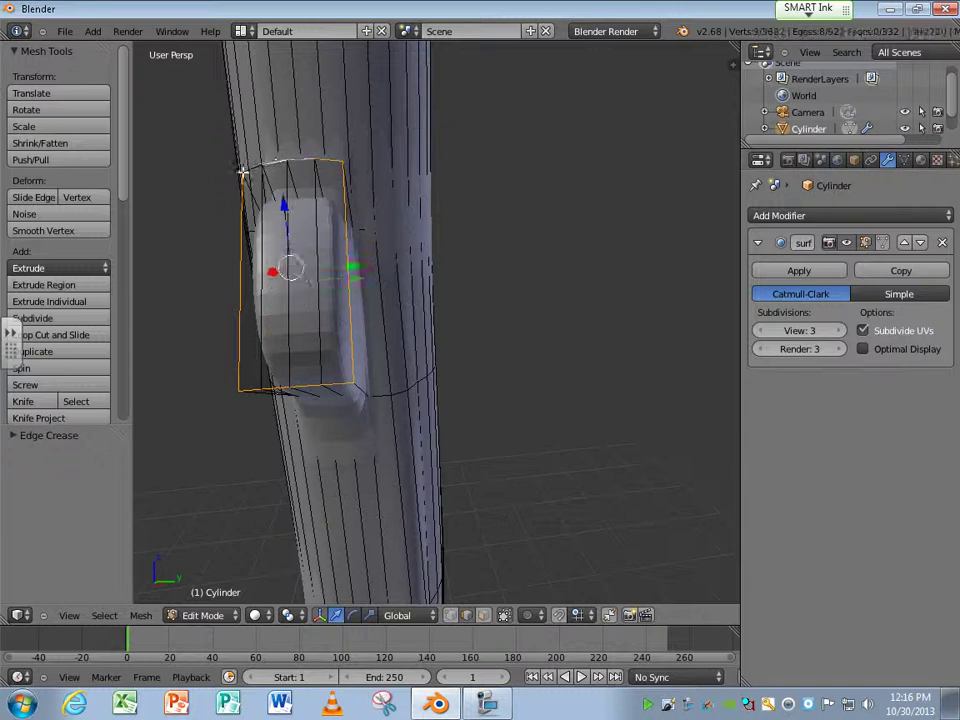
pyautogui.hotkey('shift', 'e')
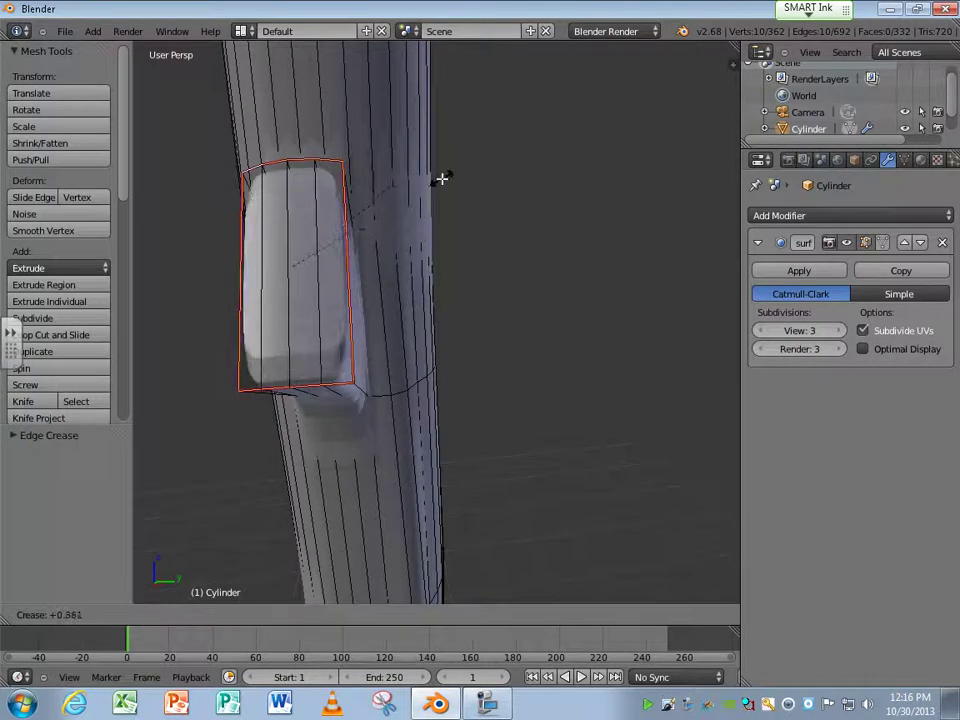
pyautogui.click(403, 232)
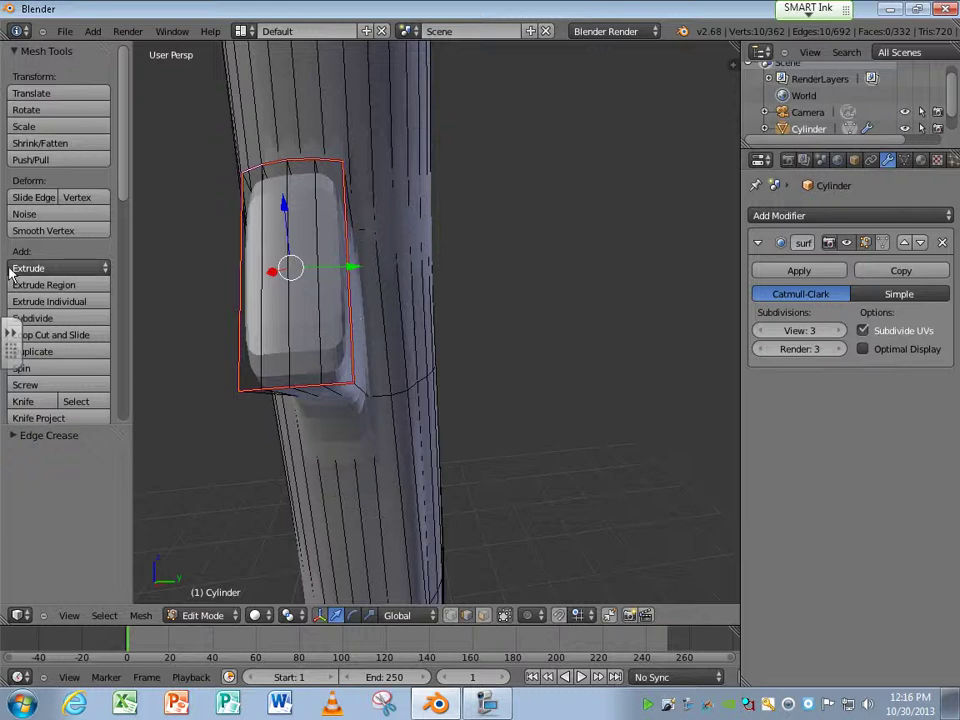
# Add a loop cut running across the branch knot.
pyautogui.click(80, 336)
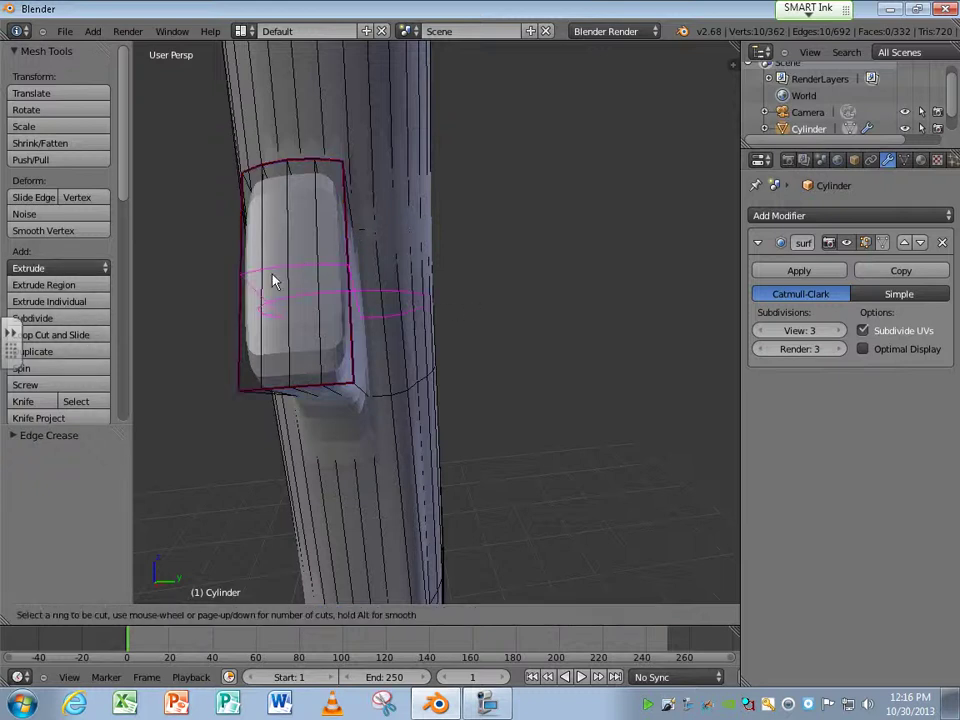
pyautogui.click(272, 281)
pyautogui.click(273, 280)
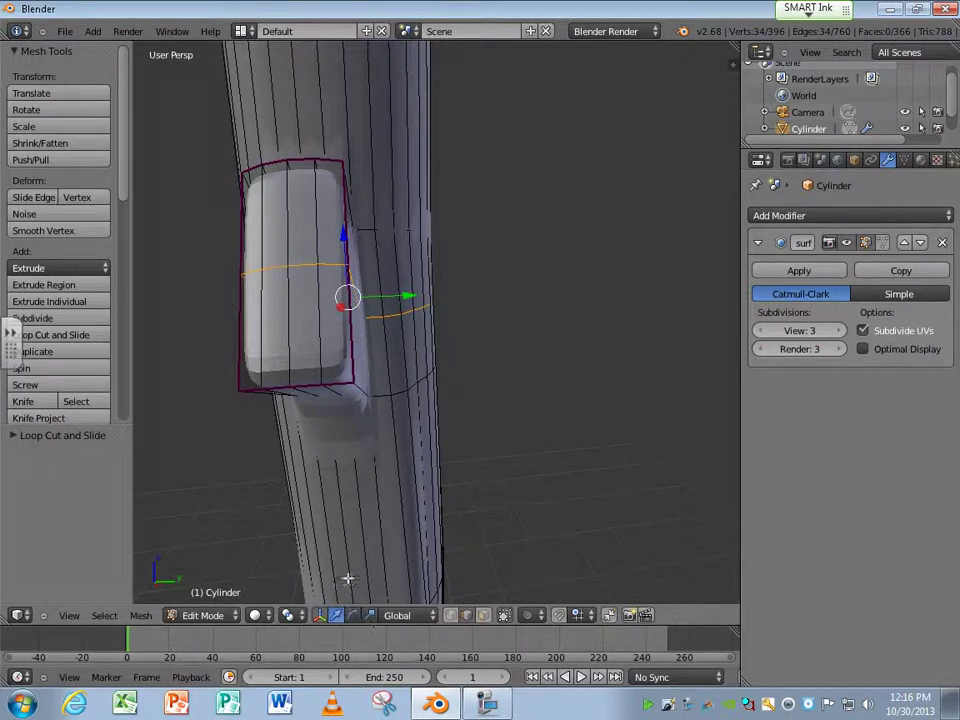
# Nudge one knot edge about 0.026 and one vertex slightly along Y.
pyautogui.moveTo(394, 565); pyautogui.dragTo(258, 317, button='middle')
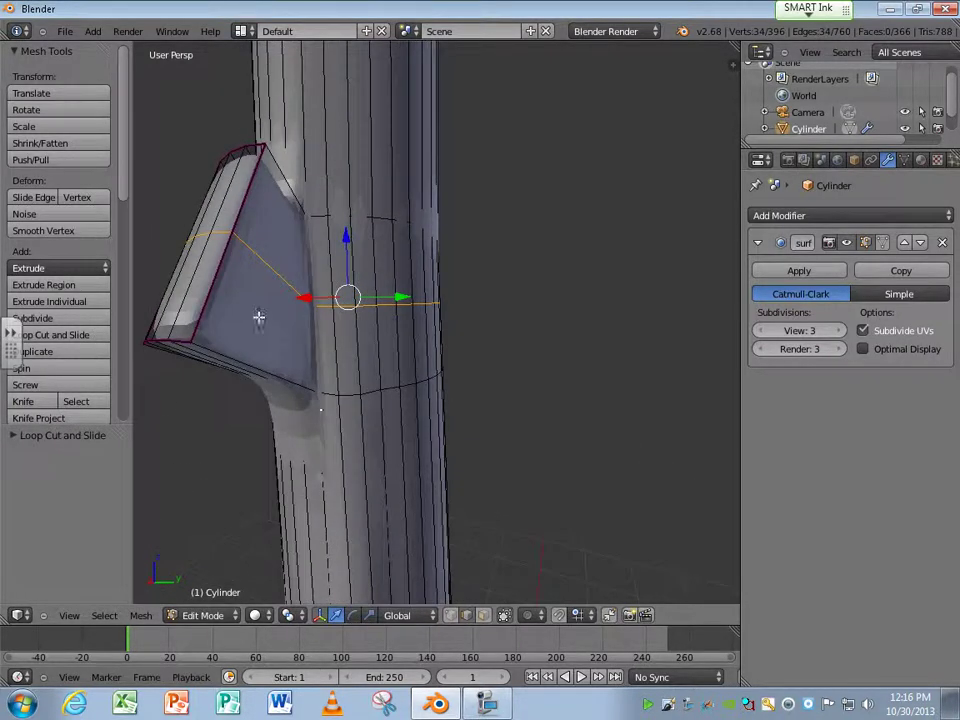
pyautogui.rightClick(266, 260)
pyautogui.moveTo(226, 234); pyautogui.dragTo(338, 289, button='middle')
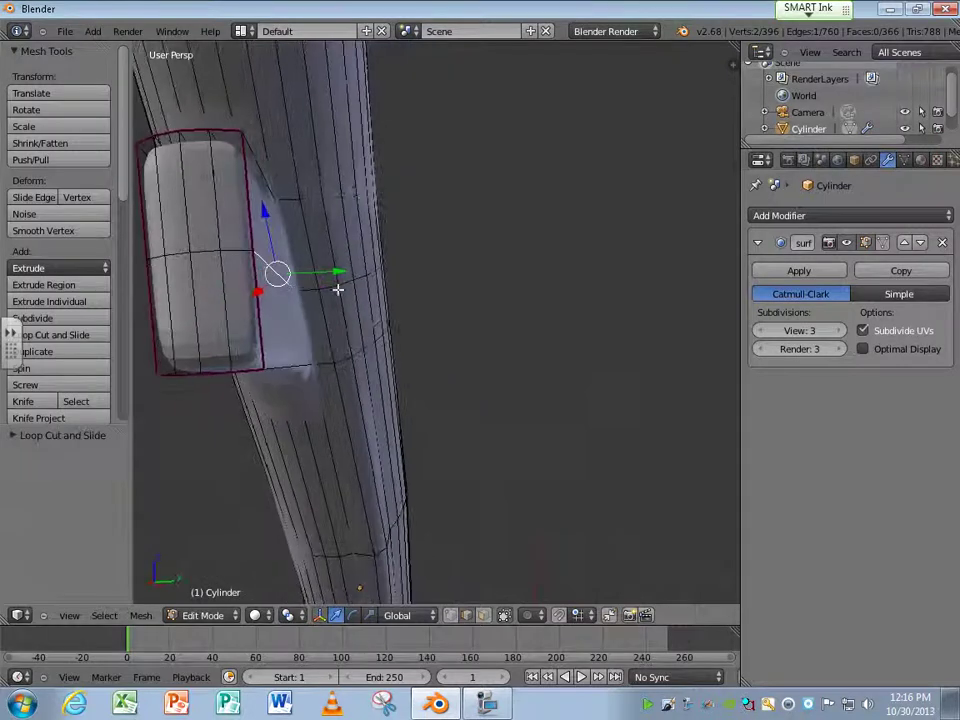
pyautogui.moveTo(343, 272); pyautogui.dragTo(358, 270)
pyautogui.moveTo(280, 290); pyautogui.dragTo(306, 336, button='middle')
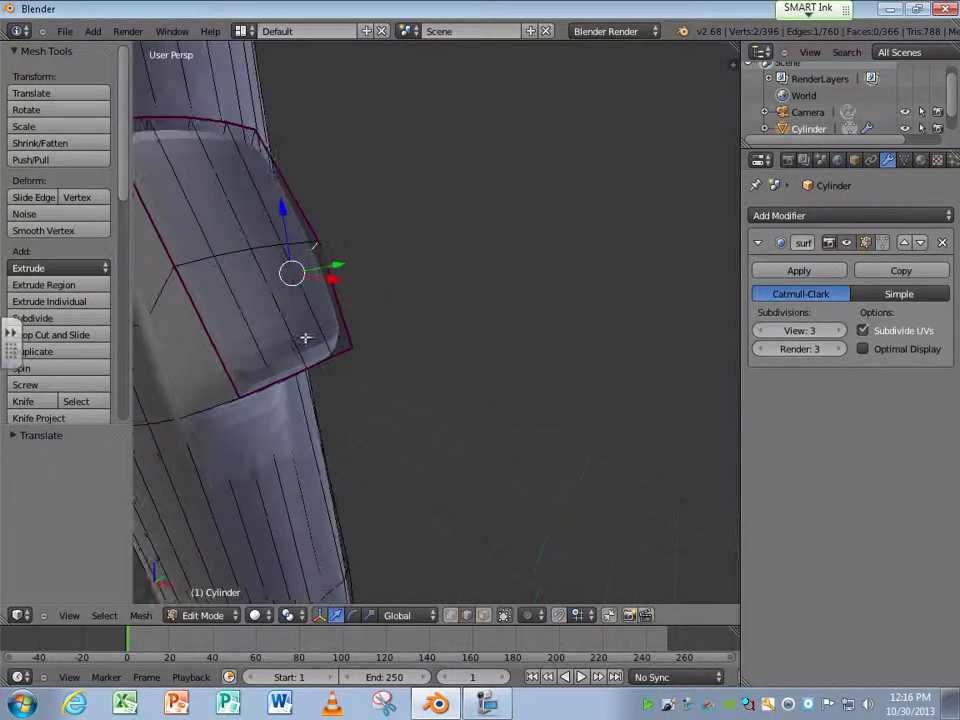
pyautogui.rightClick(155, 298)
pyautogui.moveTo(217, 287); pyautogui.dragTo(208, 291)
pyautogui.moveTo(182, 386); pyautogui.dragTo(675, 214, button='middle')
pyautogui.click(866, 242)
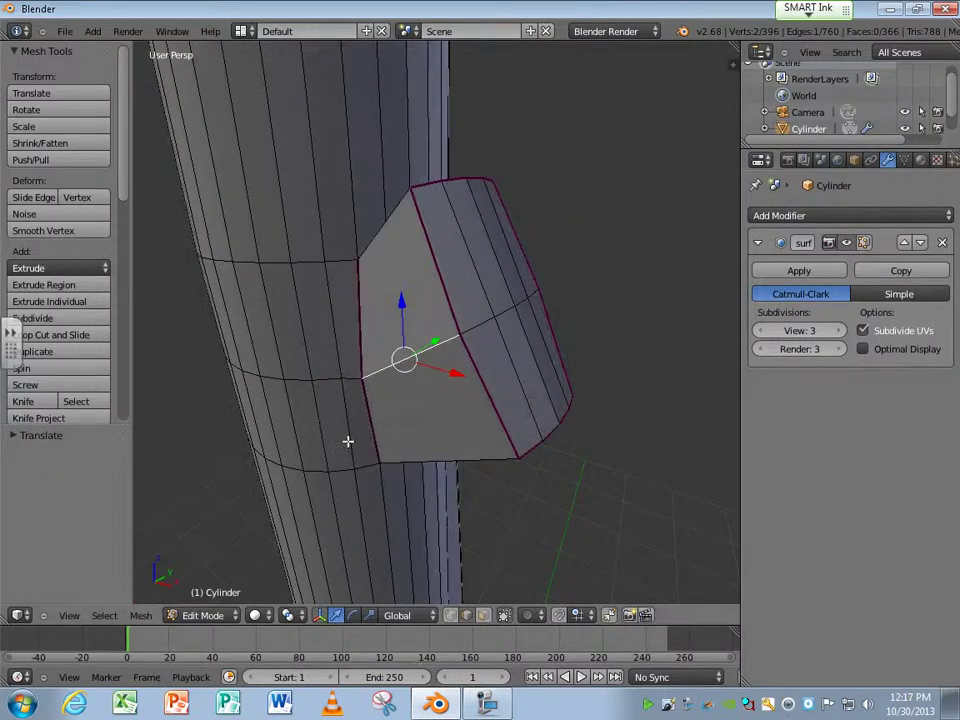
pyautogui.moveTo(347, 441)
pyautogui.mouseDown(button='middle')
pyautogui.moveTo(417, 471)
pyautogui.moveTo(394, 459)
pyautogui.moveTo(358, 474)
pyautogui.moveTo(328, 454)
pyautogui.mouseUp(button='middle')
pyautogui.press('z')
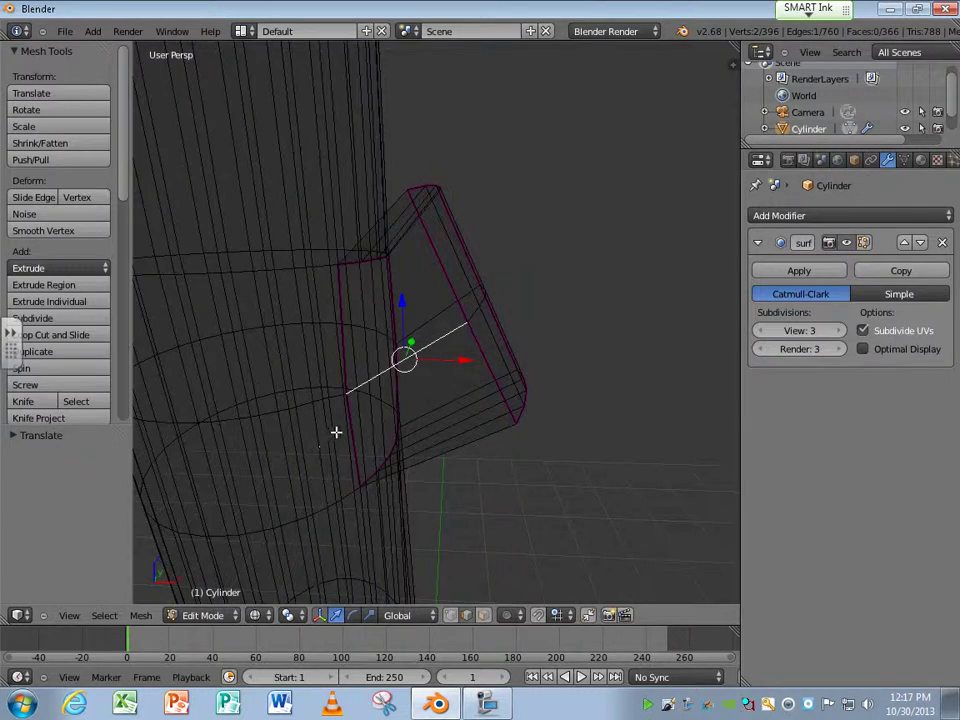
pyautogui.press('super')
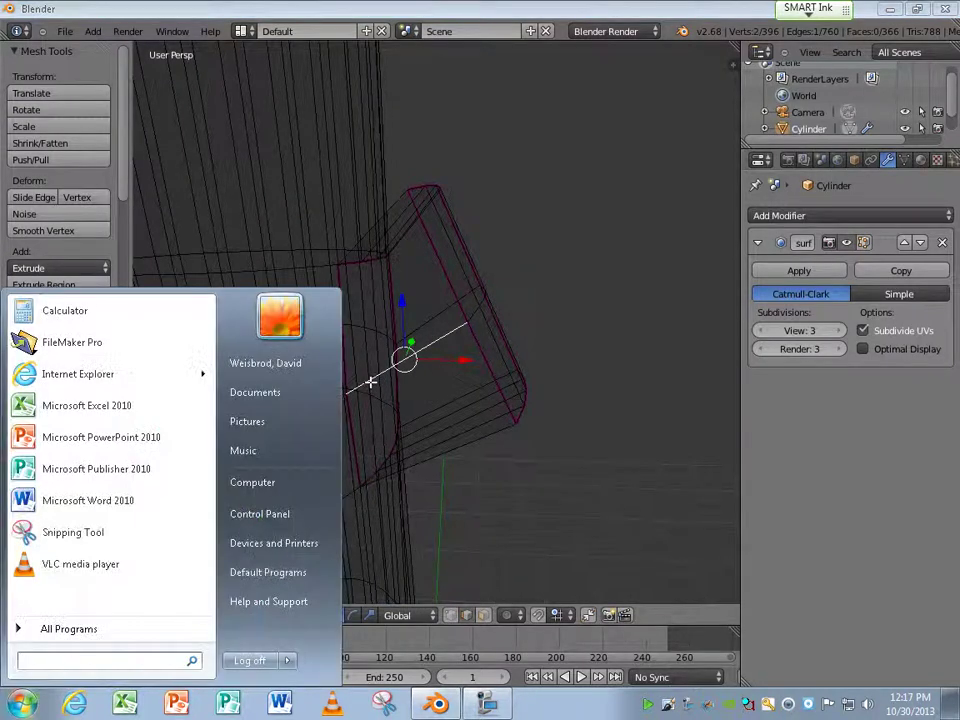
pyautogui.click(633, 528)
pyautogui.moveTo(317, 435); pyautogui.dragTo(437, 593, button='middle')
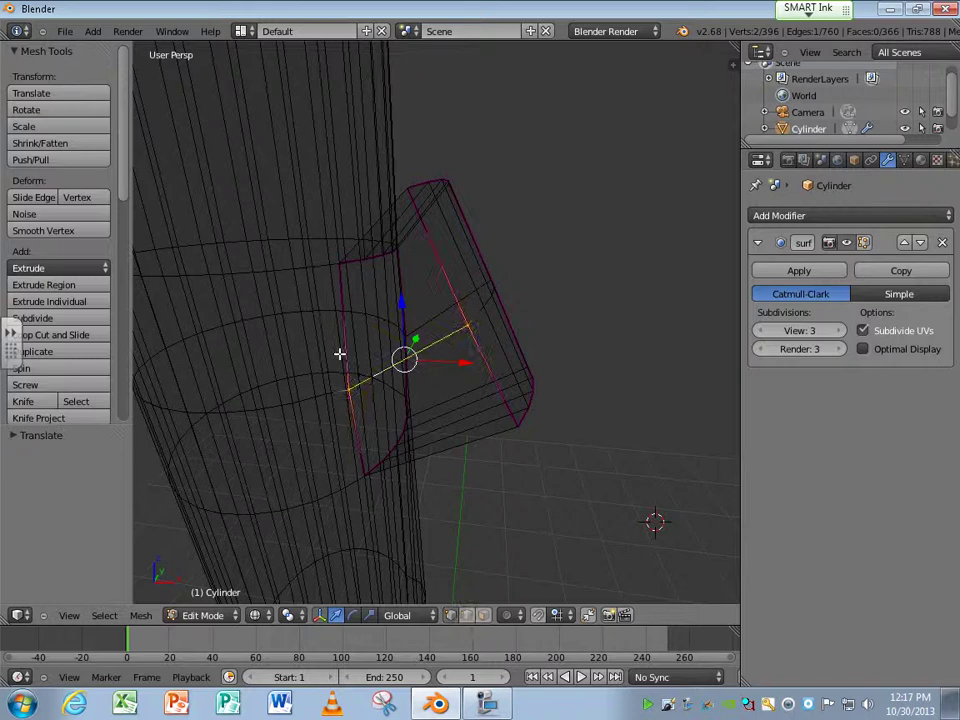
pyautogui.moveTo(348, 388); pyautogui.dragTo(345, 279, button='middle')
pyautogui.press('g')
pyautogui.press('x')
pyautogui.rightClick(396, 378)
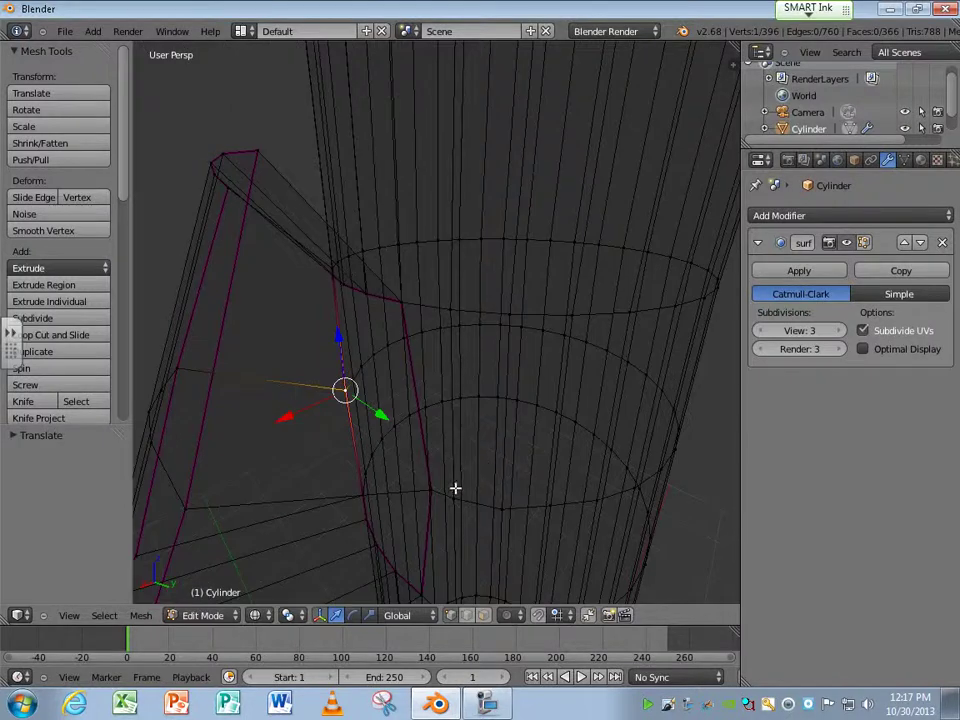
pyautogui.moveTo(426, 491); pyautogui.dragTo(491, 510, button='middle')
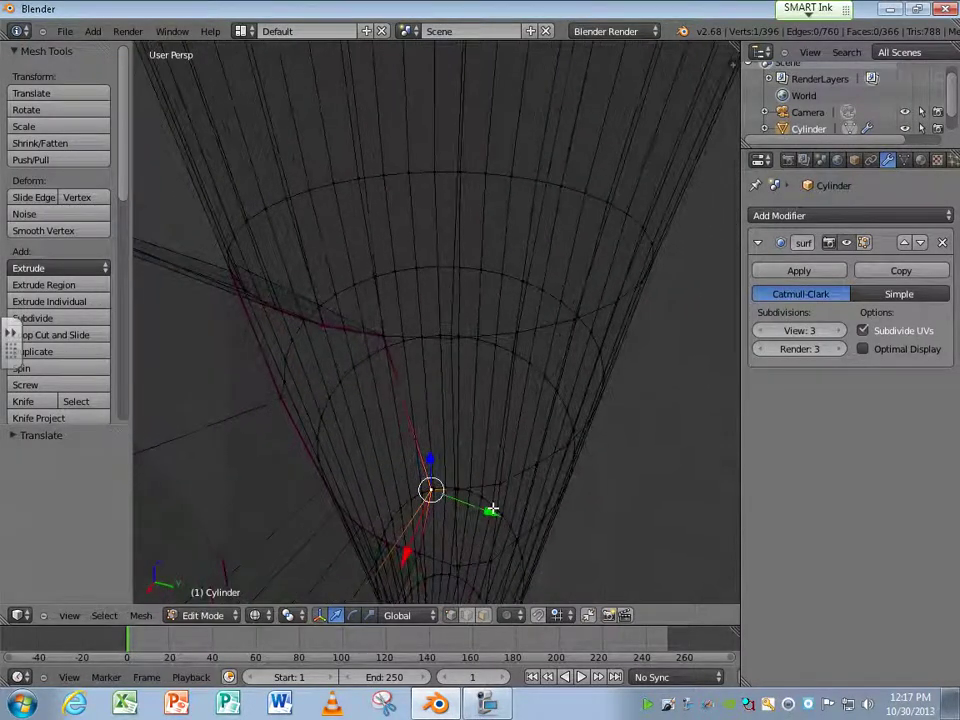
pyautogui.press('g')
pyautogui.press('y')
pyautogui.rightClick(484, 508)
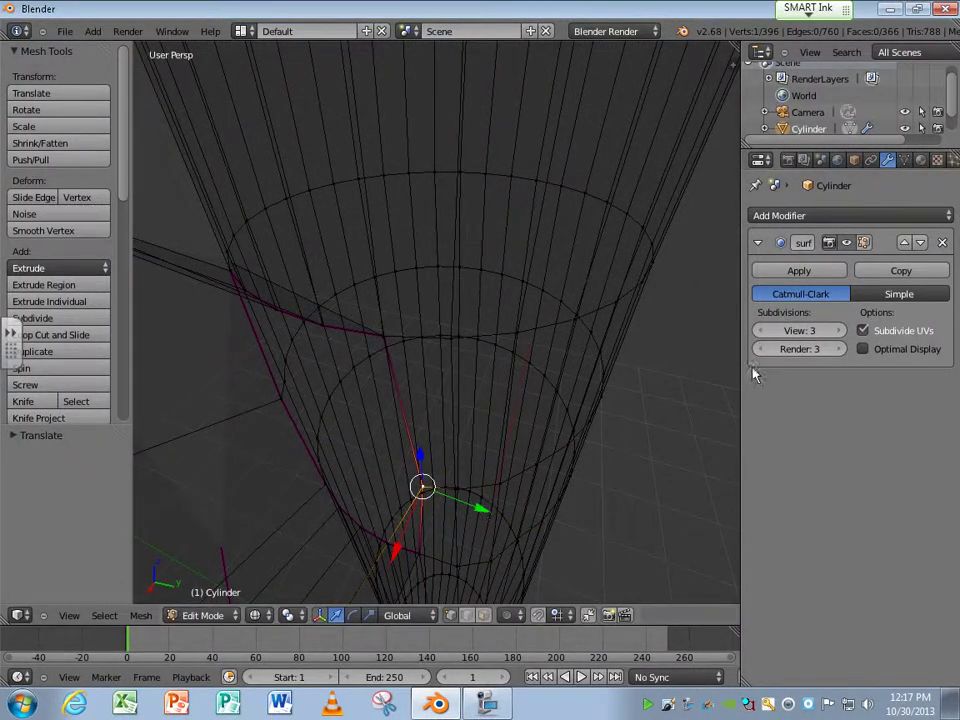
# Switch to solid shading and tilt the view to look down on the log.
pyautogui.press('z')
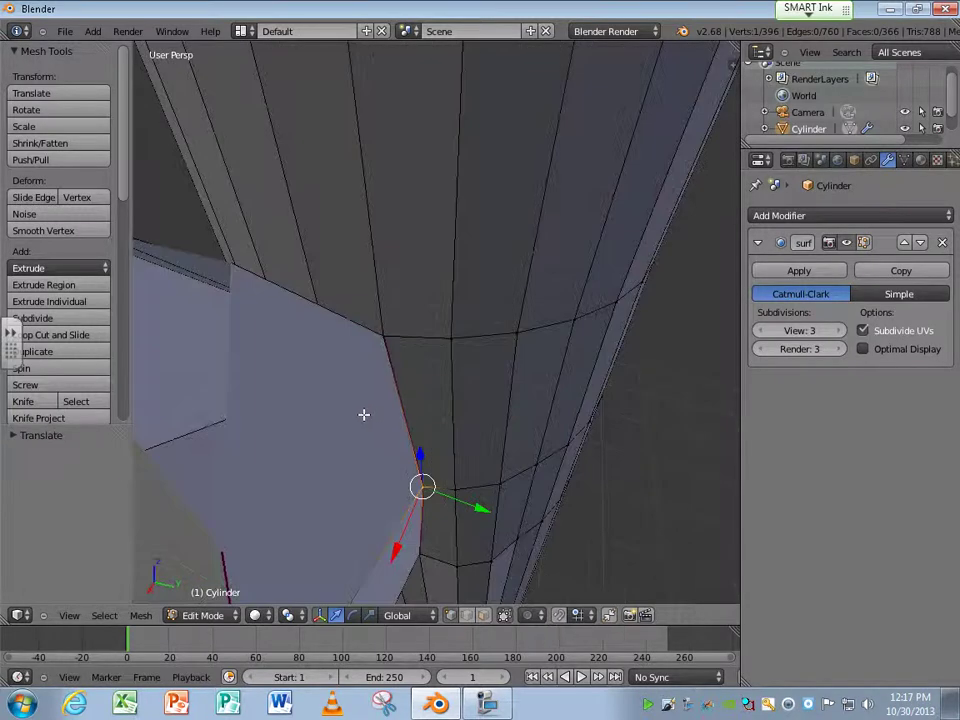
pyautogui.scroll(-6, 358, 407)
pyautogui.scroll(4, 358, 407)
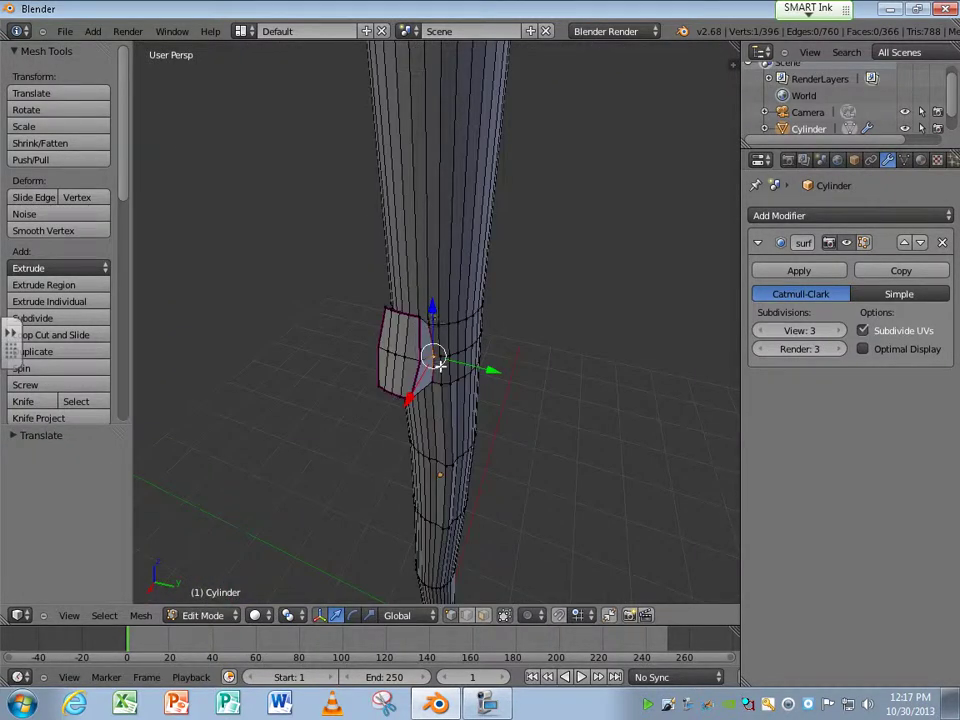
pyautogui.press('super')
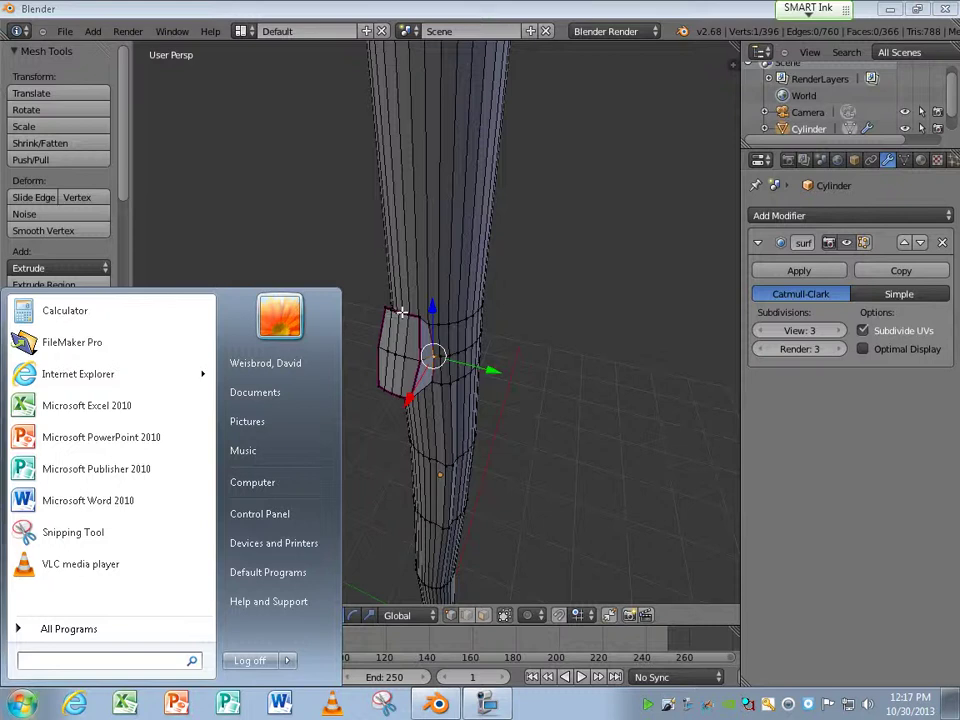
pyautogui.click(400, 311)
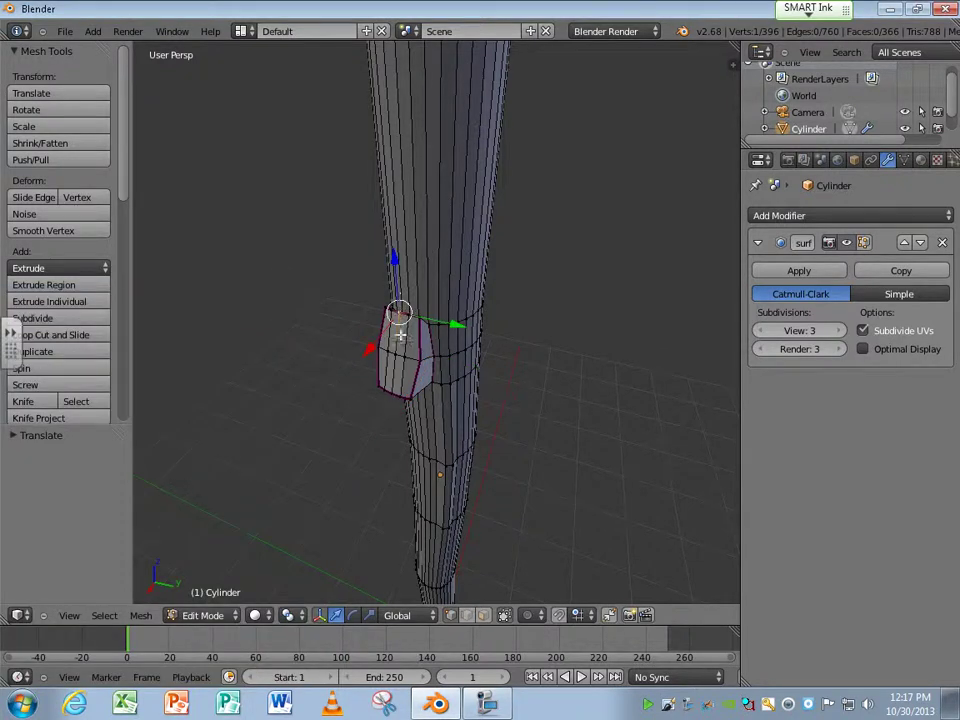
pyautogui.scroll(8, 400, 335)
pyautogui.scroll(-8, 392, 336)
pyautogui.press('KP_2')
pyautogui.press('KP_2')
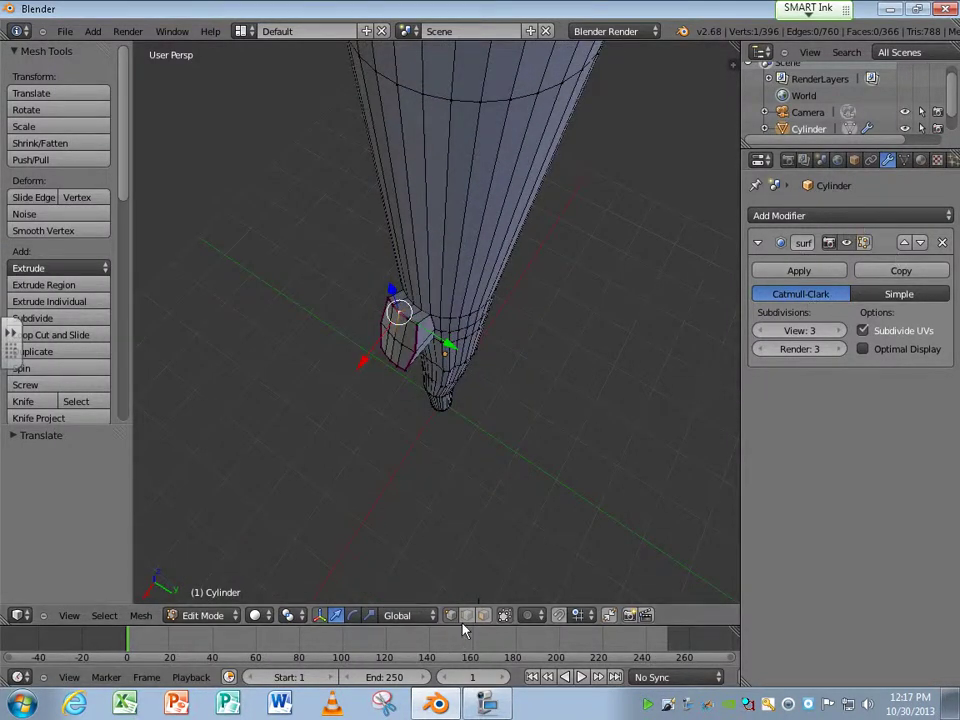
# Raise one stub edge vertically, then shift it along X.
pyautogui.hotkey('ctrl', 'space')
pyautogui.rightClick(406, 311)
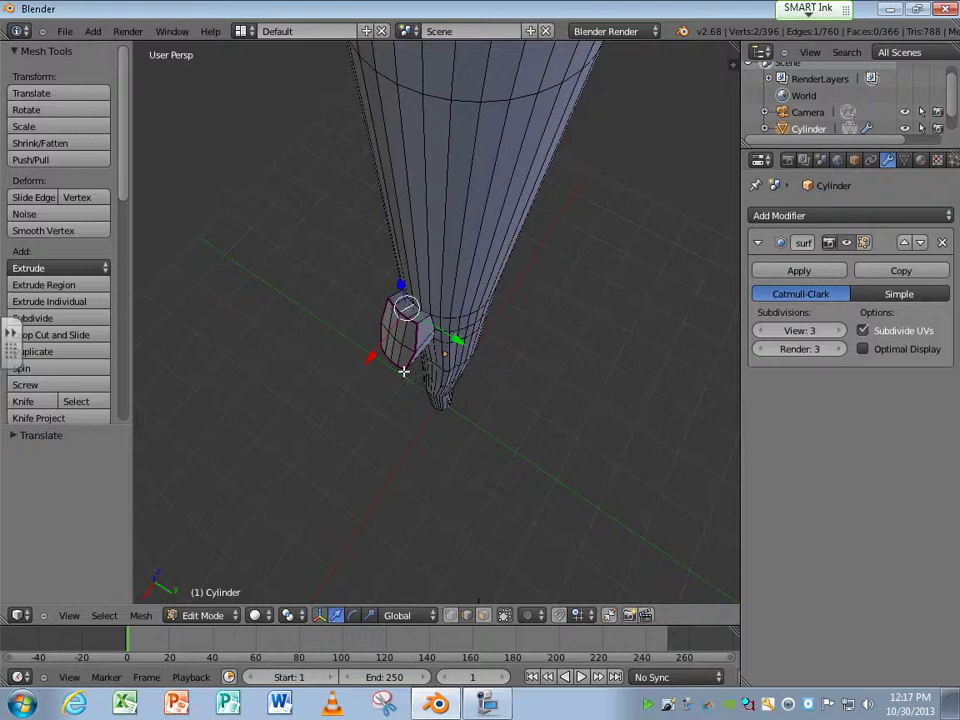
pyautogui.moveTo(403, 371); pyautogui.dragTo(321, 296, button='middle')
pyautogui.press('g')
pyautogui.press('z')
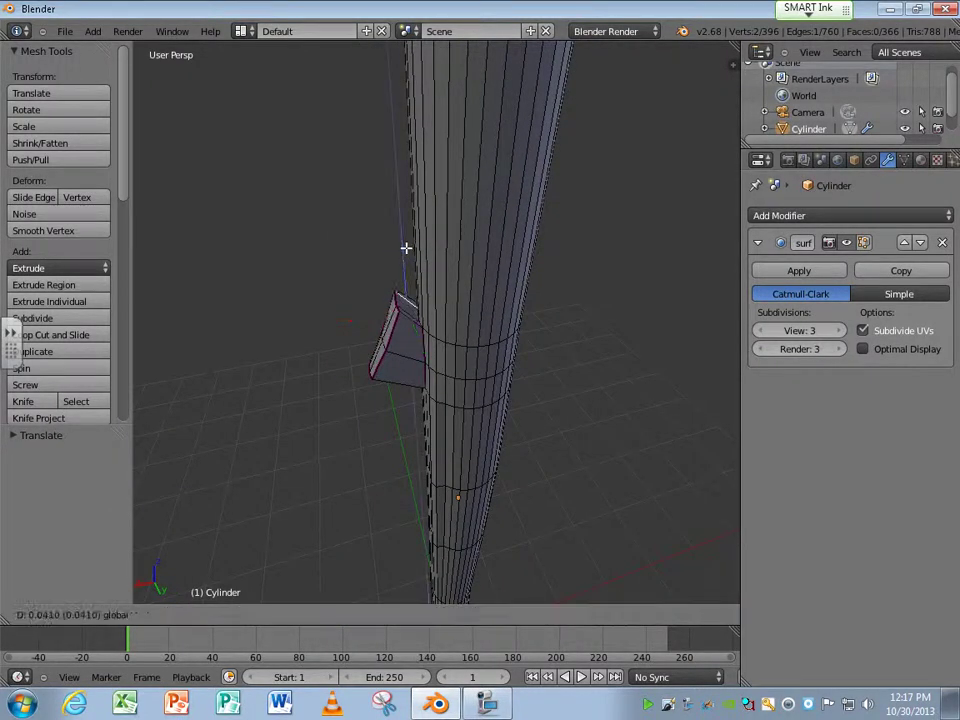
pyautogui.click(406, 249)
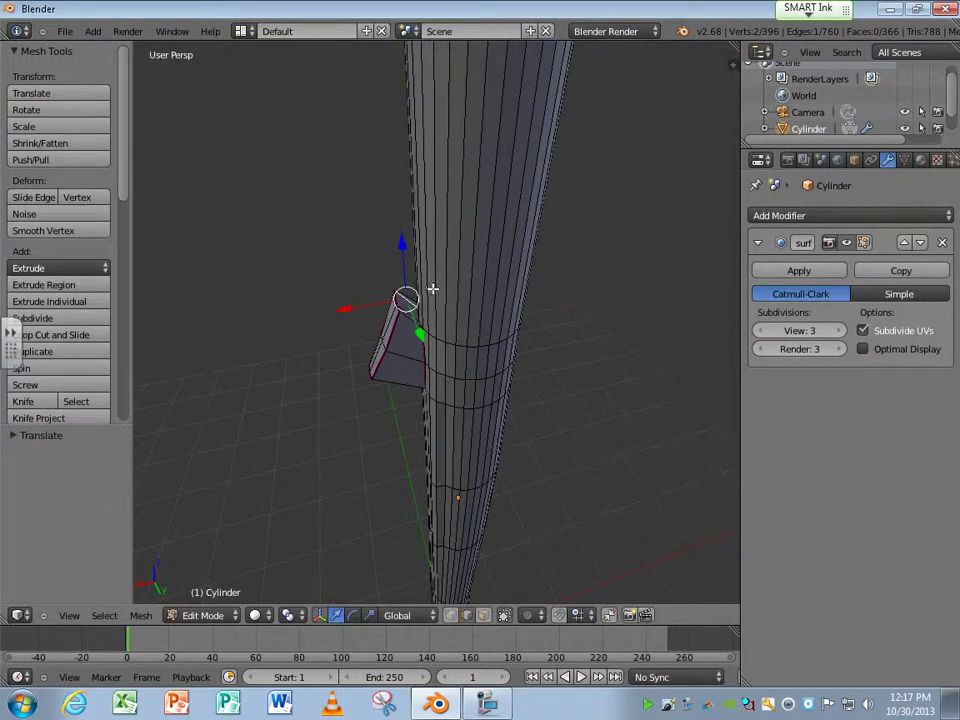
pyautogui.press('g')
pyautogui.press('x')
pyautogui.click(369, 305)
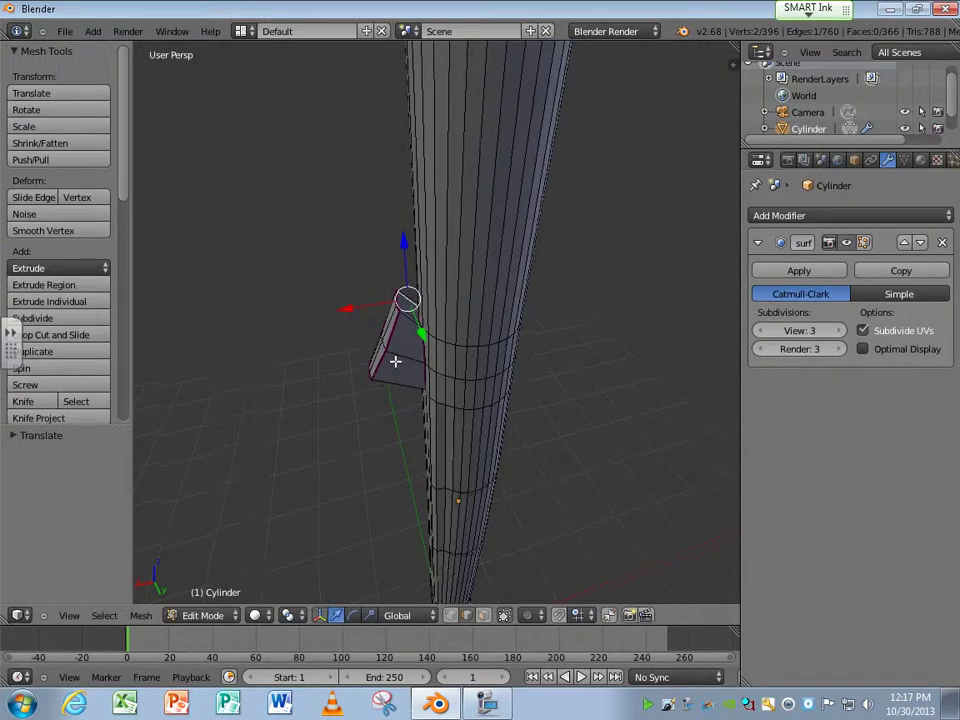
# Lower the stub's outer face, raise a couple of stub edges slightly, and select its top edge.
pyautogui.moveTo(395, 361); pyautogui.dragTo(420, 229, button='middle')
pyautogui.rightClick(388, 384)
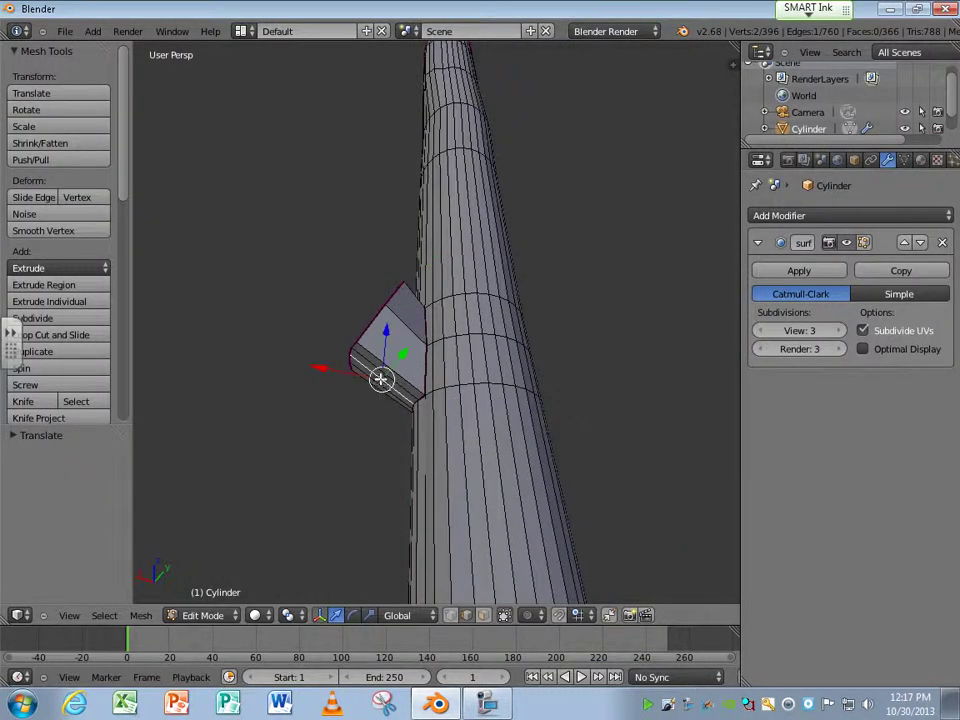
pyautogui.moveTo(381, 378); pyautogui.dragTo(383, 343, button='middle')
pyautogui.moveTo(385, 330); pyautogui.dragTo(352, 400)
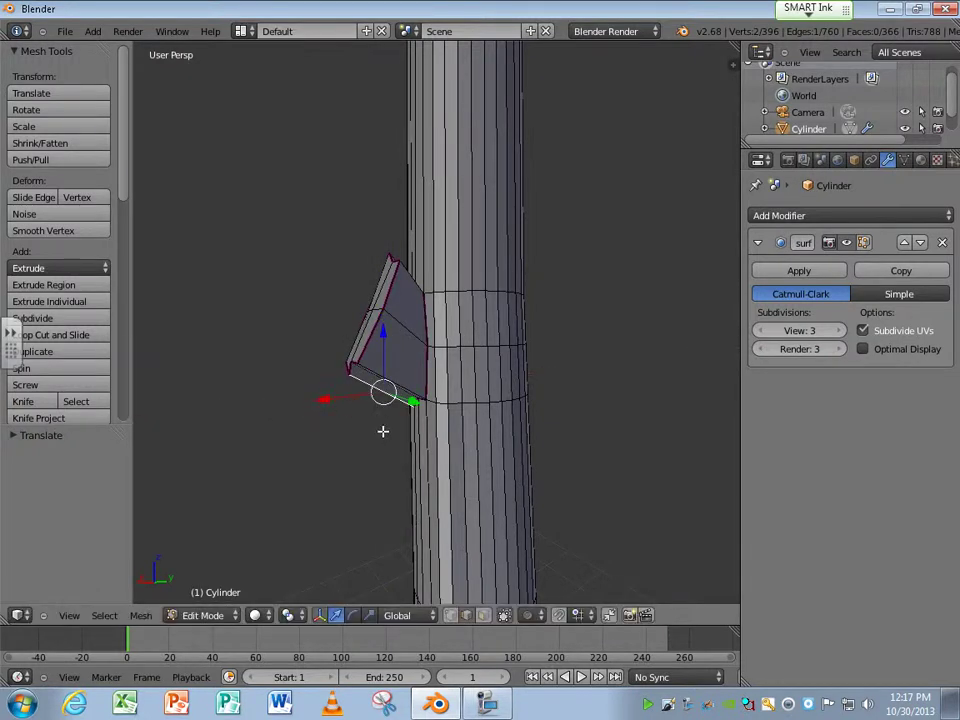
pyautogui.moveTo(384, 431); pyautogui.dragTo(370, 395, button='middle')
pyautogui.keyDown('shift'); pyautogui.rightClick(352, 388); pyautogui.keyUp('shift')
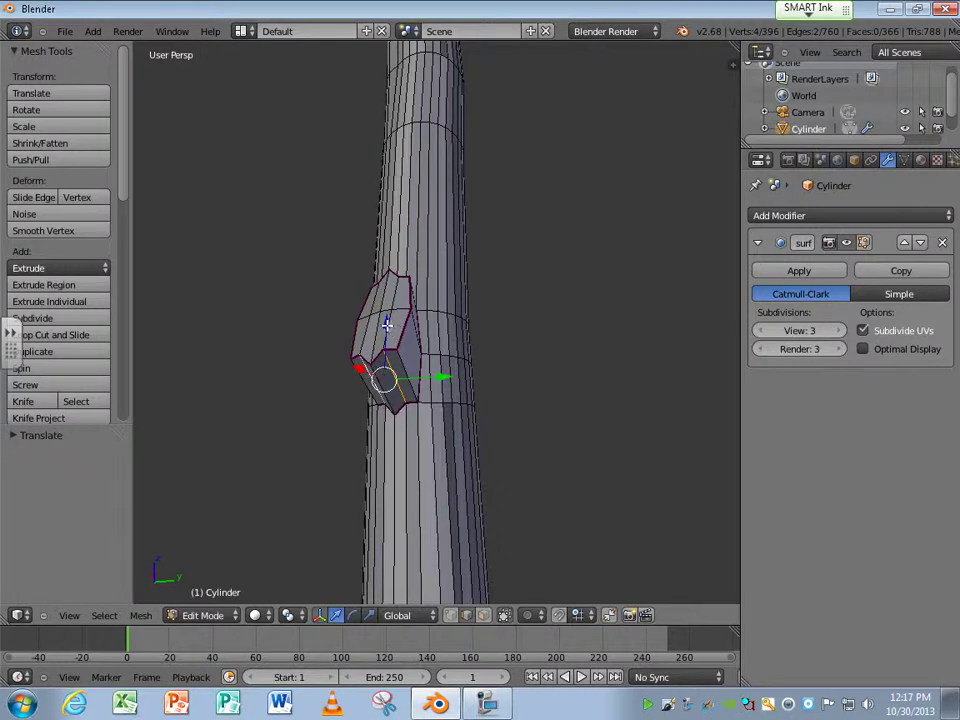
pyautogui.moveTo(387, 325); pyautogui.dragTo(386, 332)
pyautogui.moveTo(386, 386); pyautogui.dragTo(366, 339, button='middle')
pyautogui.rightClick(369, 330)
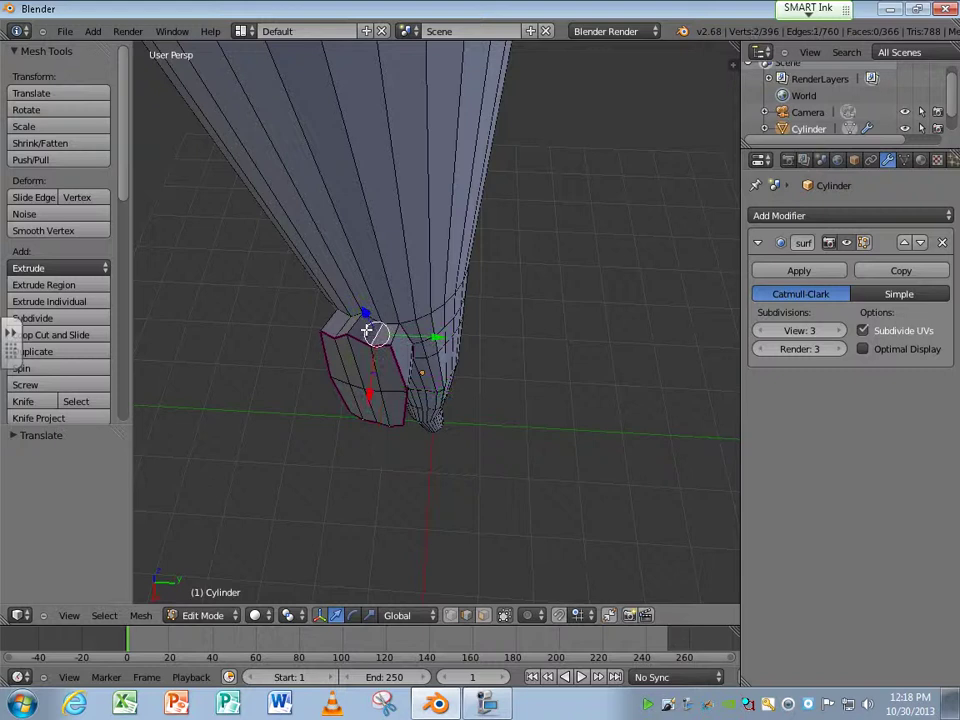
pyautogui.moveTo(350, 323); pyautogui.dragTo(337, 258, button='middle')
# Move the stub's top edge vertically and along X, then nudge another edge back about 0.018.
pyautogui.press('g')
pyautogui.press('z')
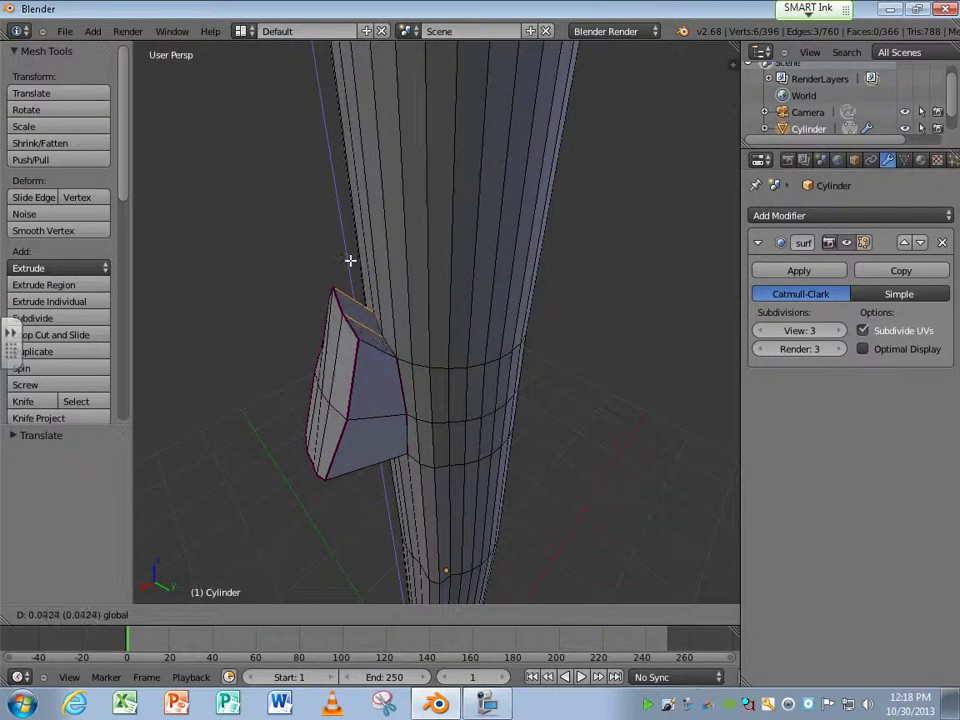
pyautogui.click(353, 268)
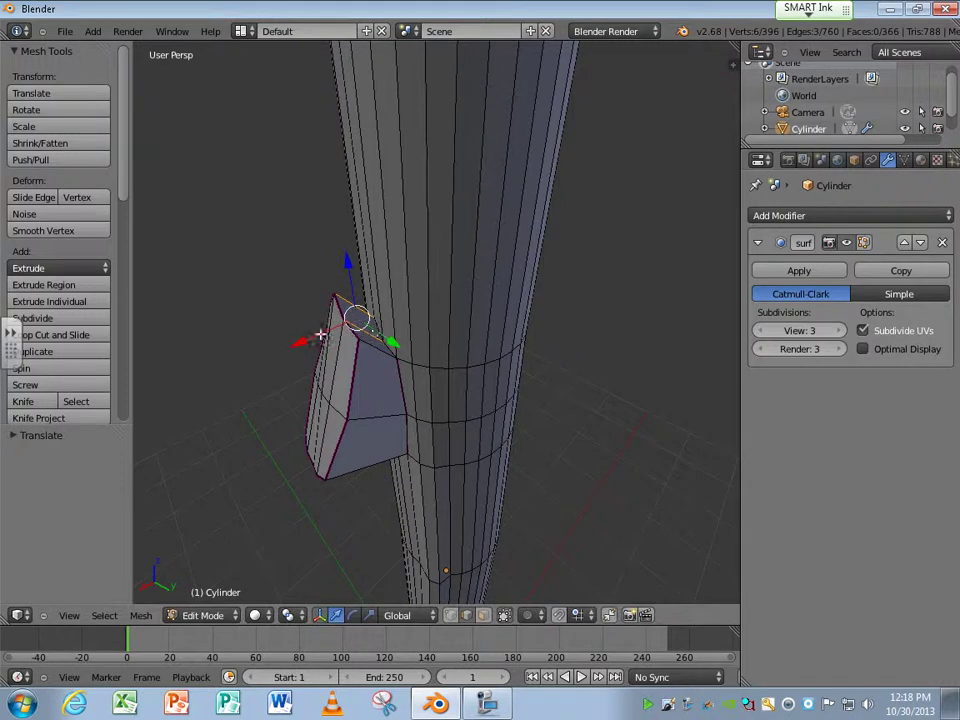
pyautogui.press('g')
pyautogui.press('x')
pyautogui.click(354, 320)
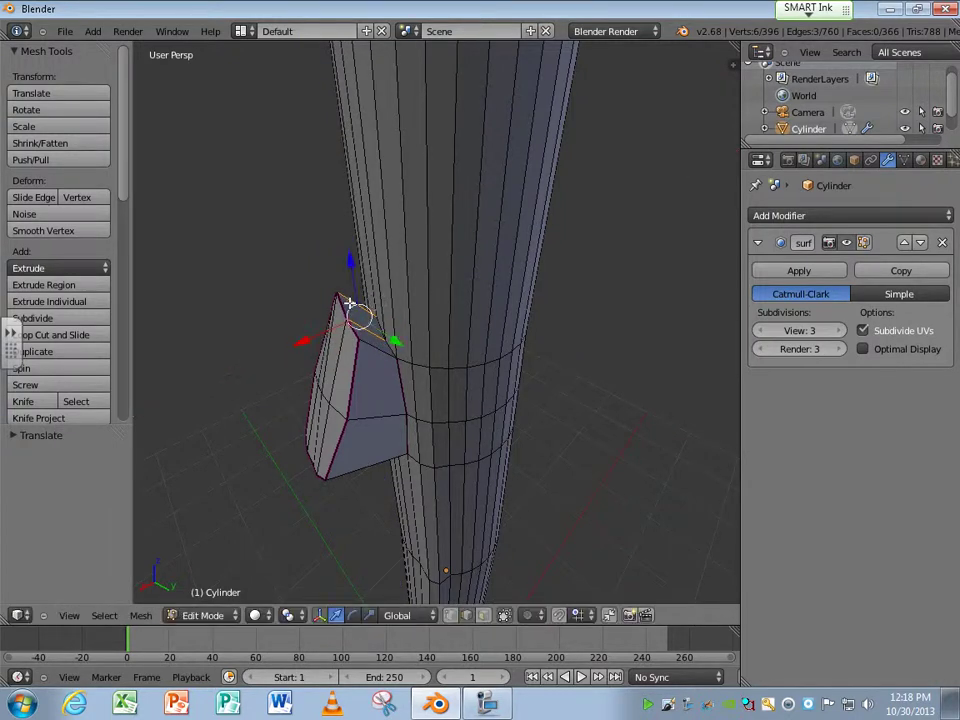
pyautogui.rightClick(343, 299)
pyautogui.press('g')
pyautogui.press('z')
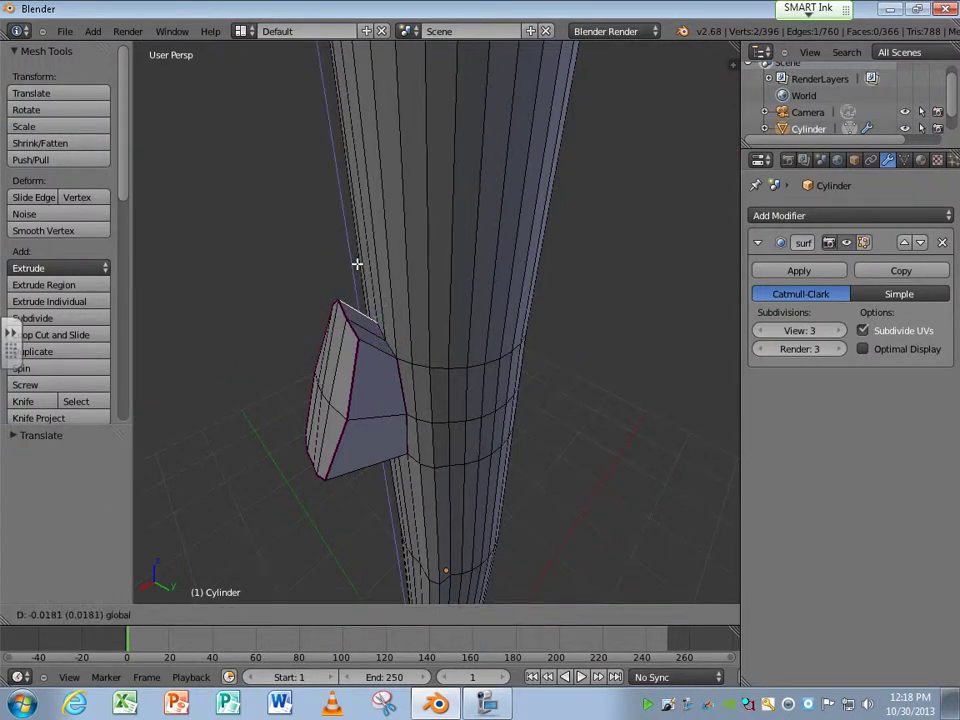
pyautogui.click(356, 262)
# Show the subdivision smoothing on the mesh while still in edit mode.
pyautogui.click(866, 242)
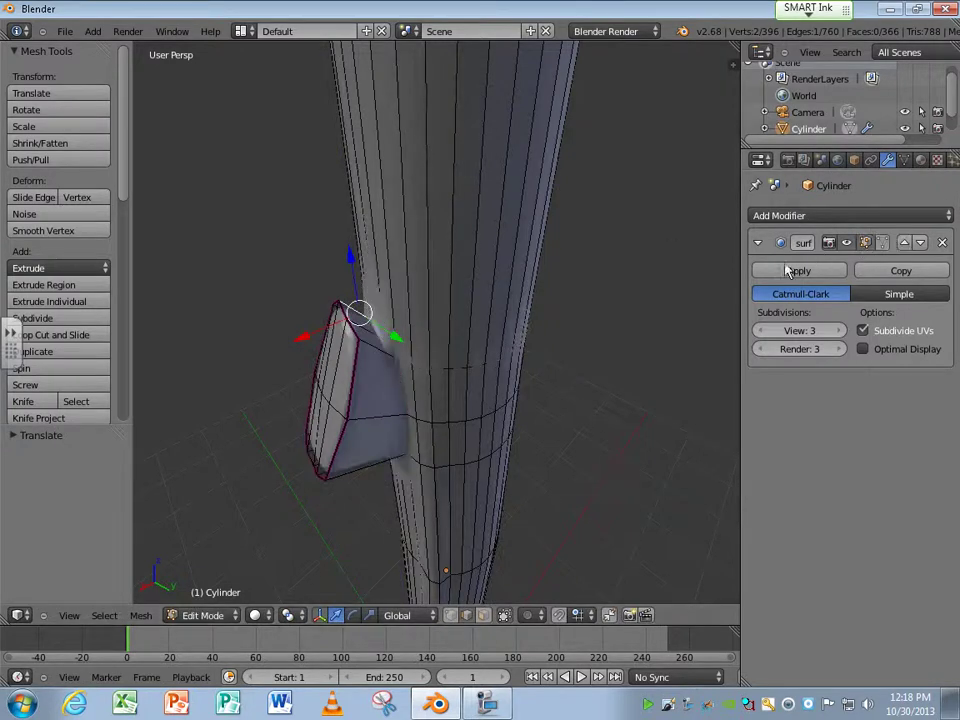
pyautogui.scroll(3, 331, 289)
pyautogui.moveTo(331, 289); pyautogui.dragTo(355, 318, button='middle')
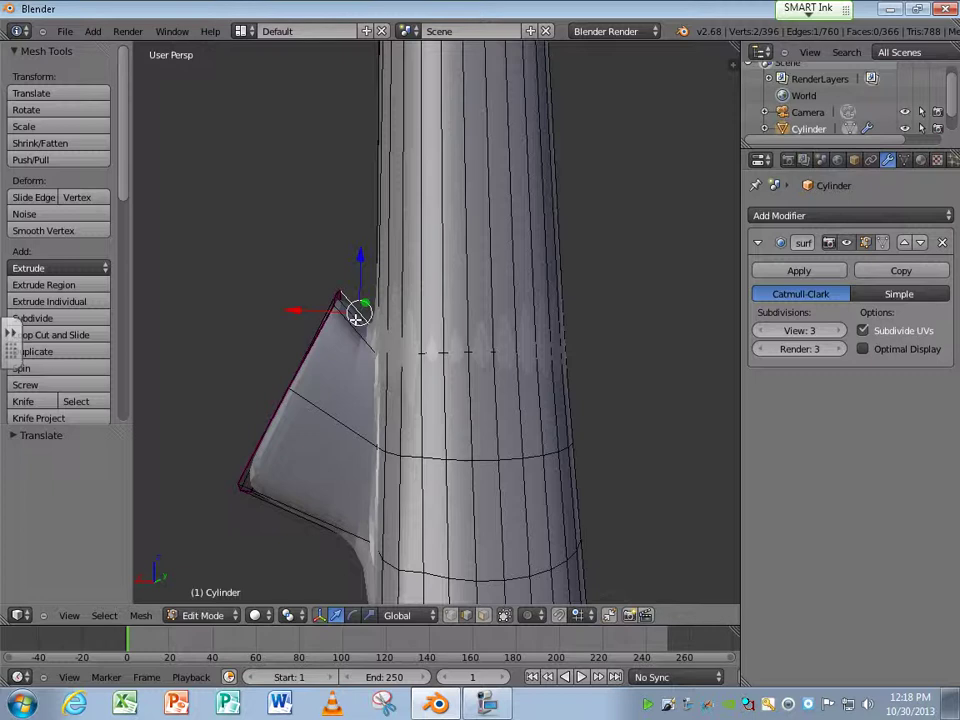
pyautogui.scroll(-5, 345, 289)
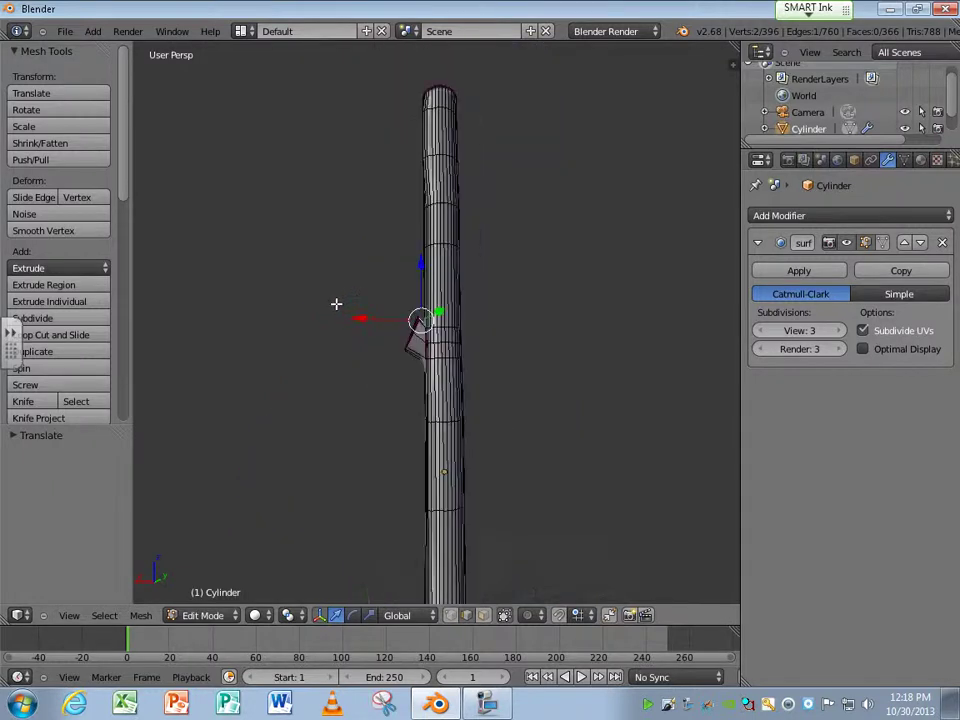
# Switch to Object Mode and inspect the smoothed 24,320-face log and its side branch knot.
pyautogui.press('Tab')
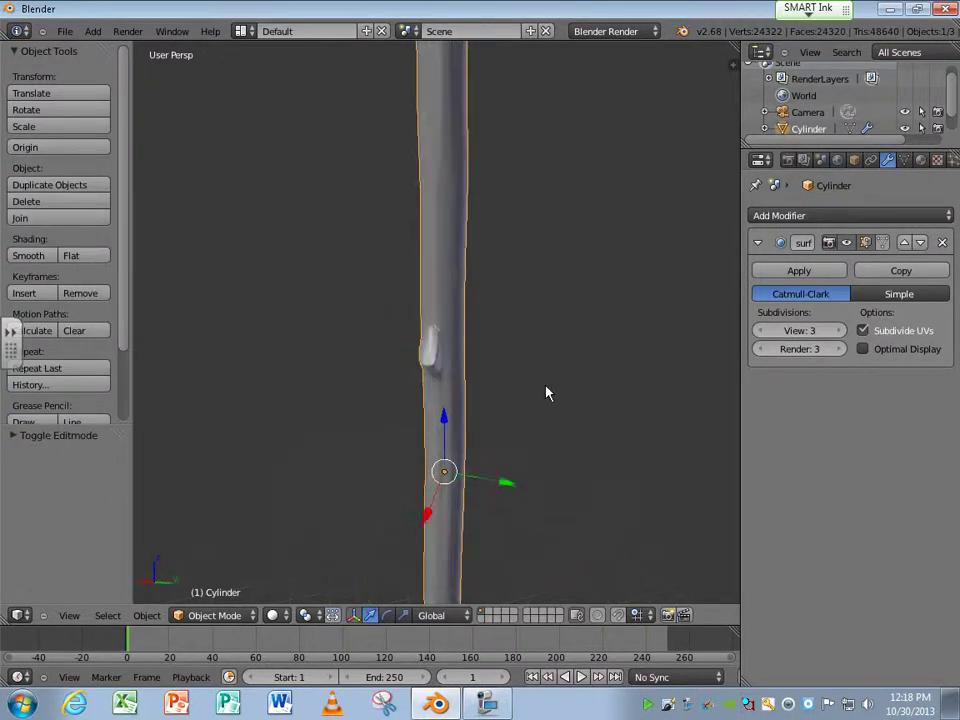
pyautogui.moveTo(546, 392); pyautogui.dragTo(482, 364, button='middle')
pyautogui.moveTo(450, 242); pyautogui.dragTo(427, 270, button='middle')
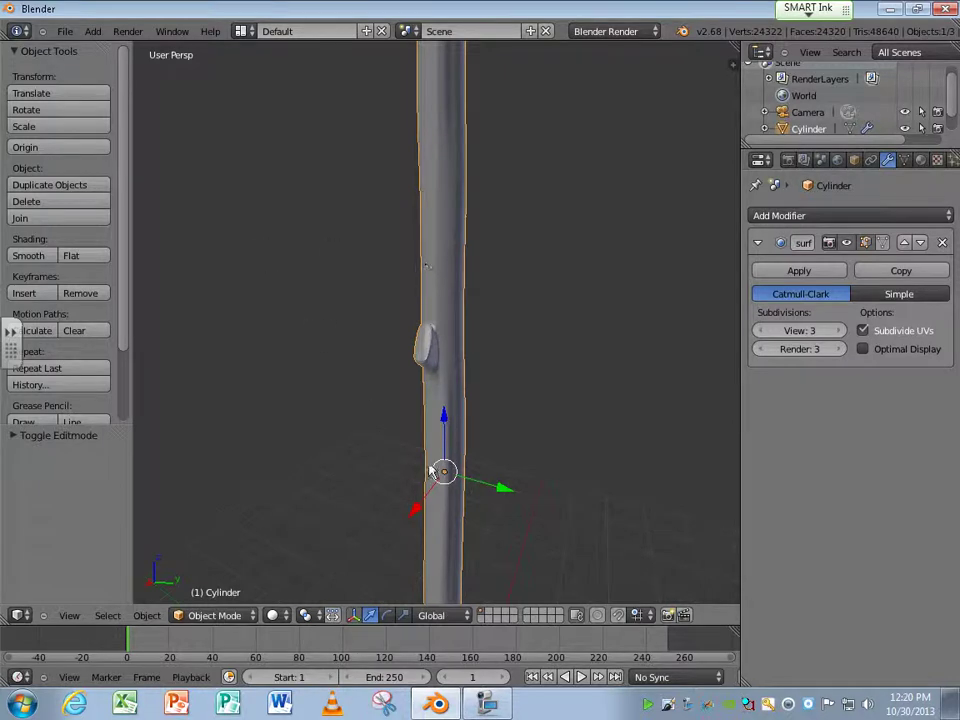
pyautogui.click(484, 706)
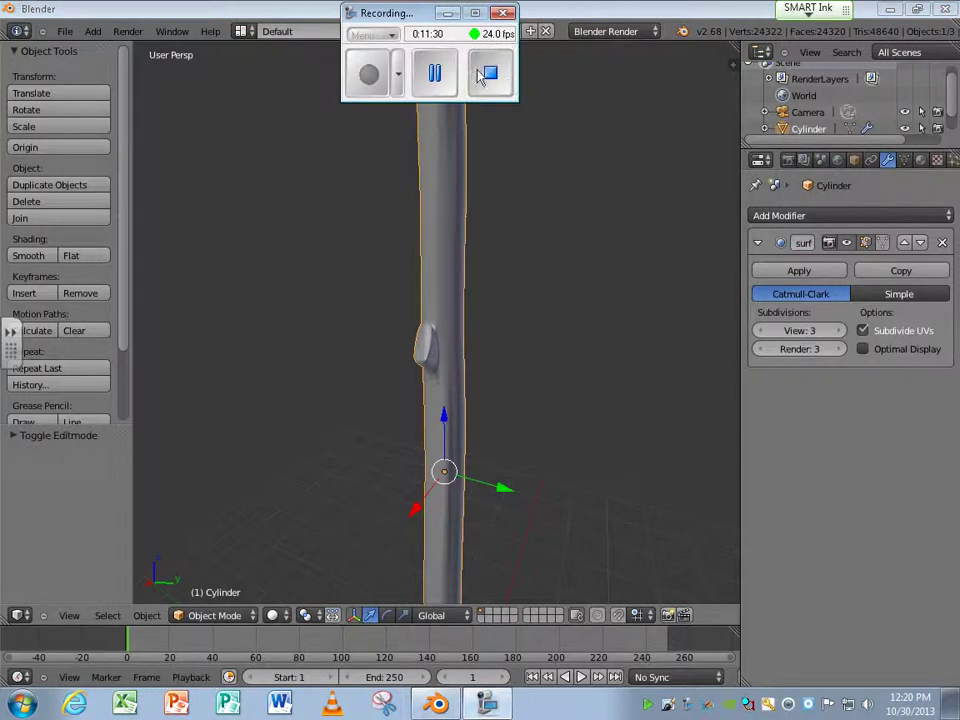